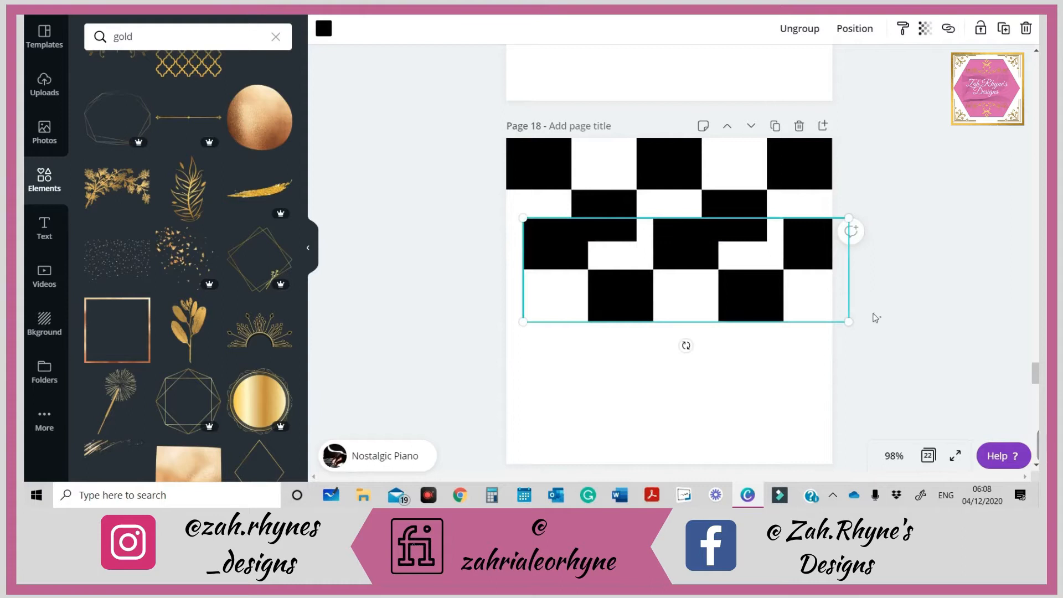
- Place the copied checker rows directly below the existing ones and enlarge the whole checkerboard to fill page 18
left_click_drag(664, 284, 624, 381)
scroll(627, 264, "down", 1)
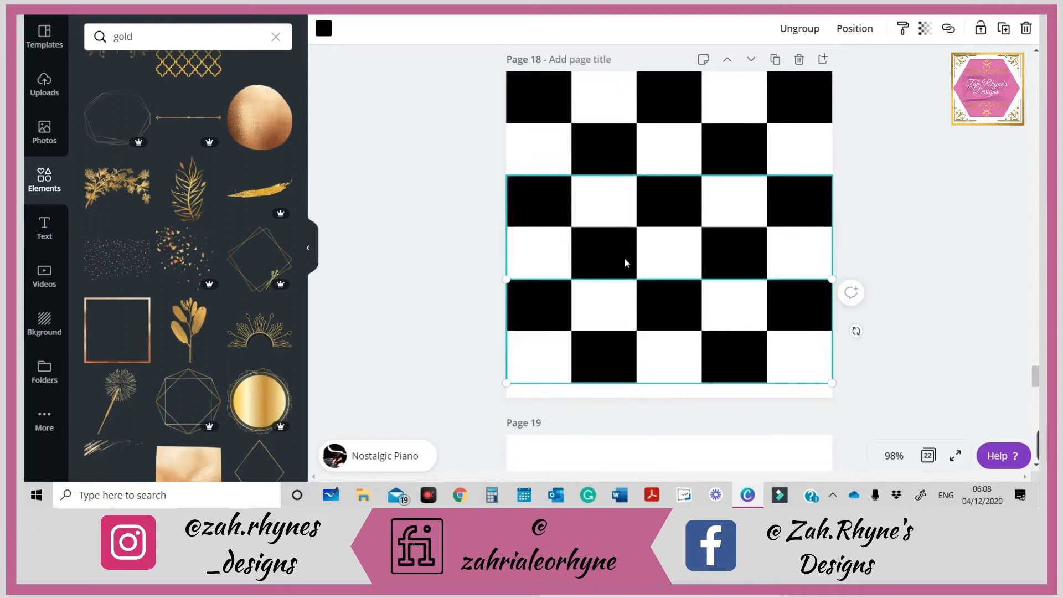
left_click_drag(472, 80, 834, 393)
left_click_drag(791, 351, 793, 351)
left_click(450, 215)
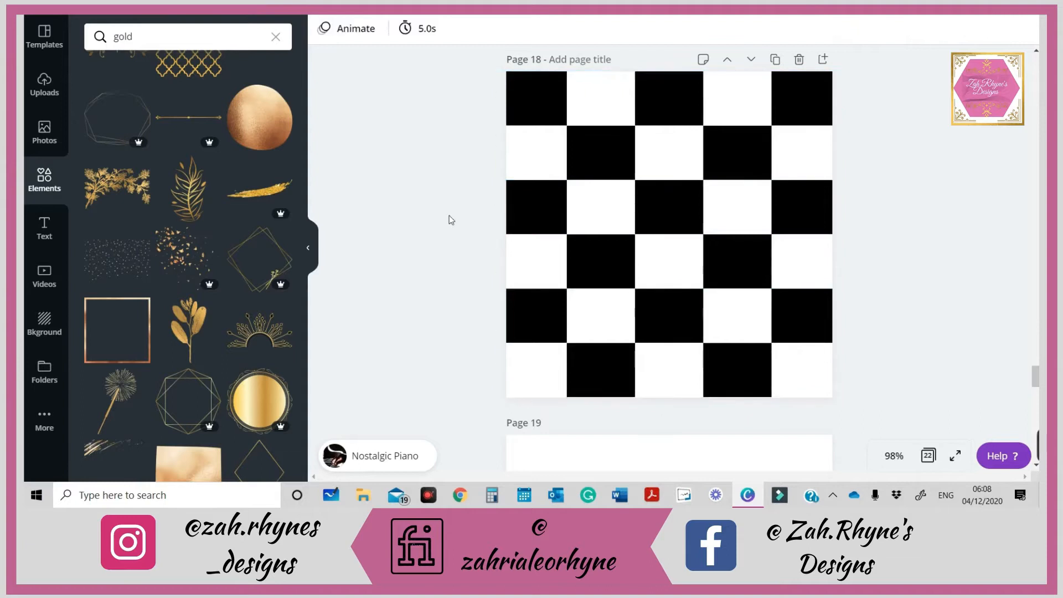
- Ungroup the separate checker blocks and group all the squares on page 18 into one object
left_click(539, 123)
left_click_drag(669, 207, 669, 312)
left_click(800, 32)
scroll(697, 310, "down", 1)
left_click(696, 315)
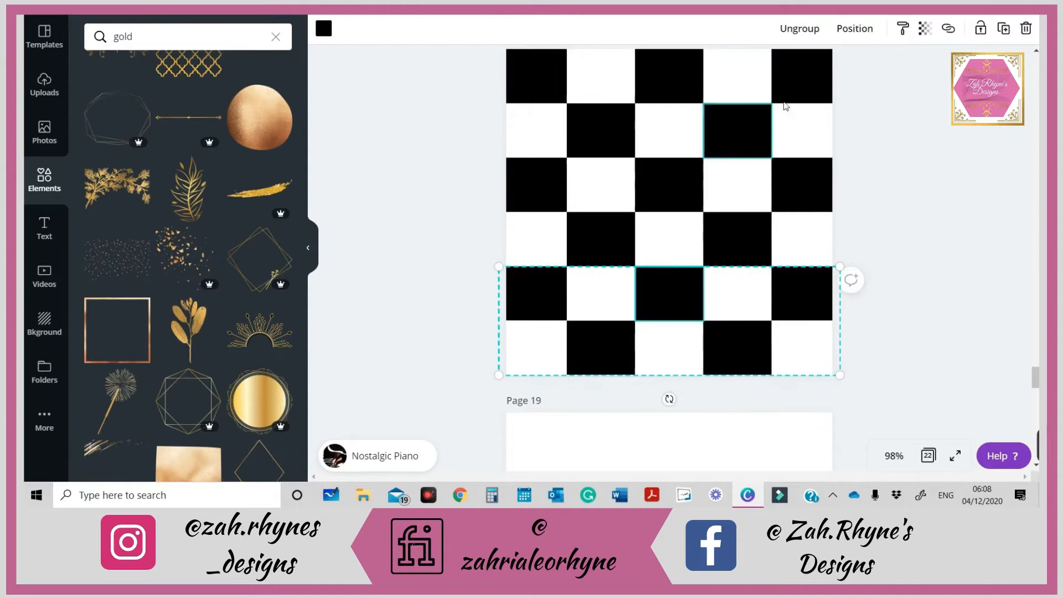
left_click(783, 33)
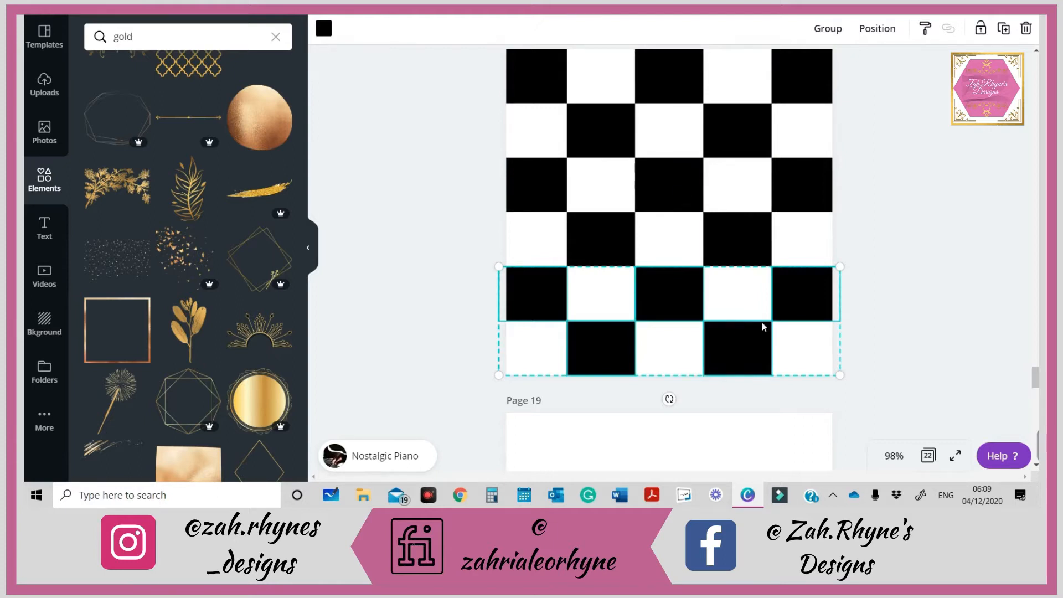
left_click_drag(466, 76, 930, 408)
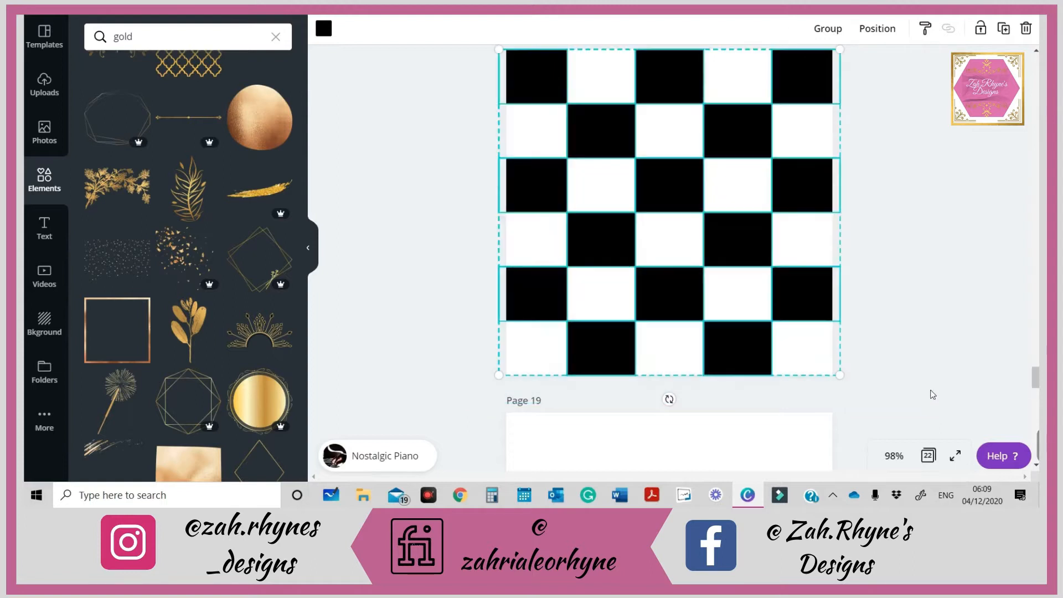
left_click(829, 28)
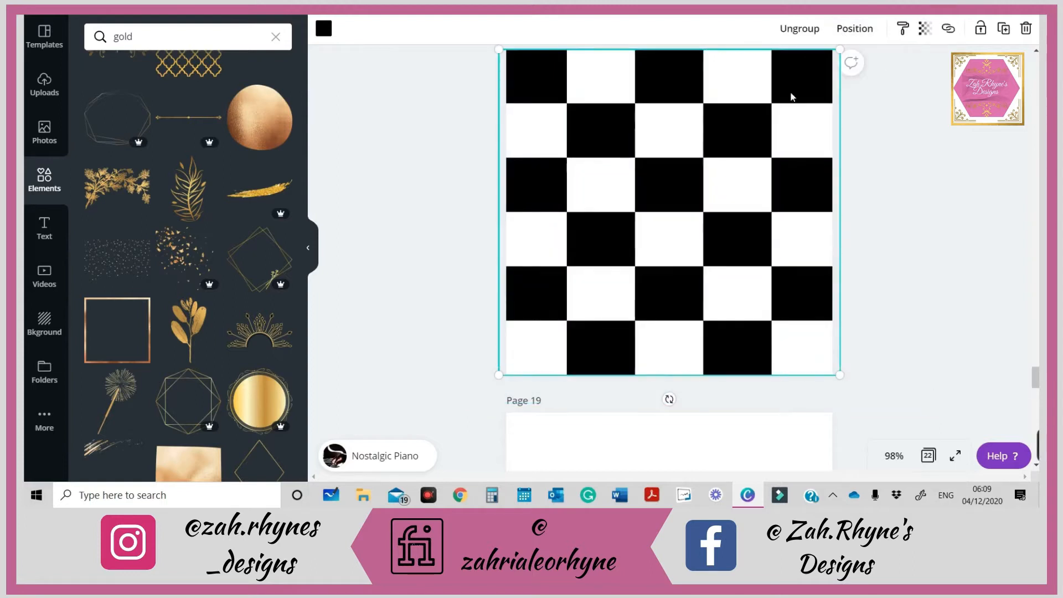
- Add the gold lattice pattern over the checkerboard and enlarge it to the full page width
left_click(181, 65)
left_click_drag(659, 230, 559, 331)
left_click_drag(636, 256, 833, 76)
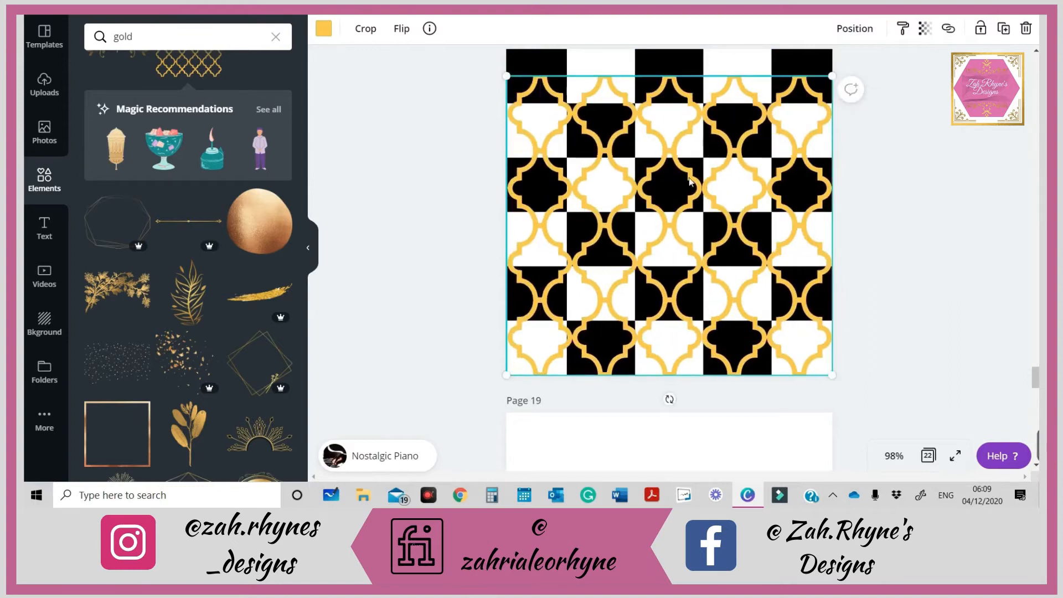
left_click_drag(690, 179, 690, 175)
- Scale the checkerboard group down so its sides line up with the page's left and right edges
left_click(705, 59)
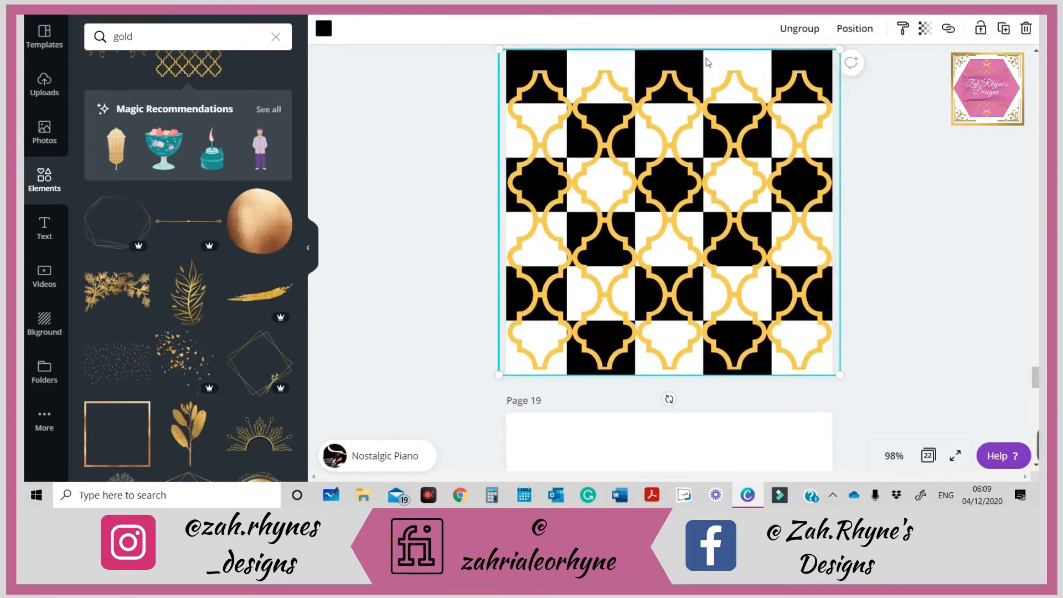
left_click_drag(840, 49, 836, 72)
left_click_drag(771, 70, 835, 71)
left_click(711, 130)
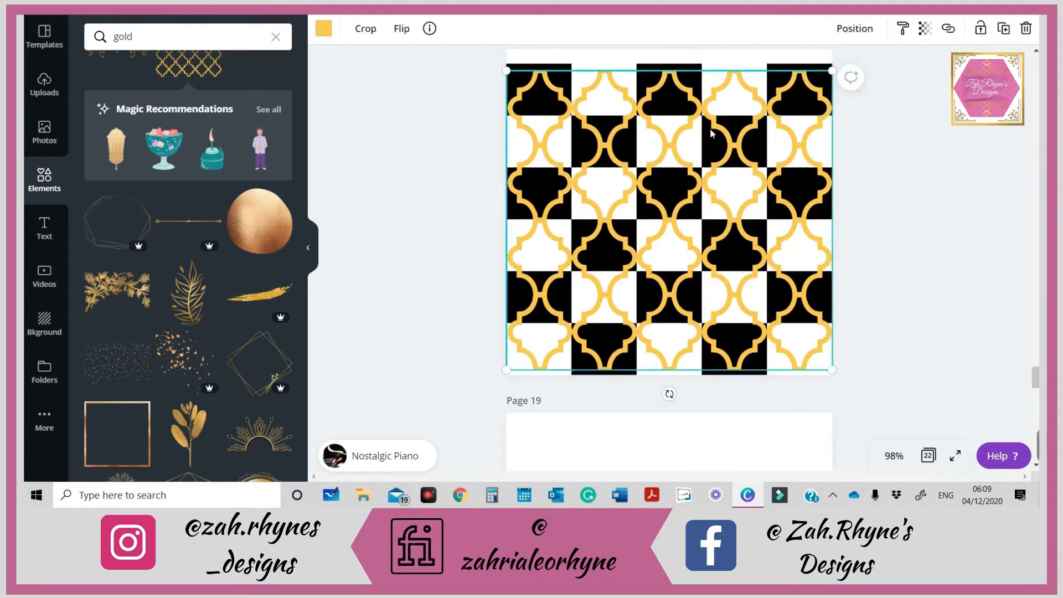
- Align the gold lattice with the checkerboard's bottom edge, enlarge it to the checkerboard's height and centre it horizontally
left_click_drag(711, 130, 711, 135)
left_click(670, 66)
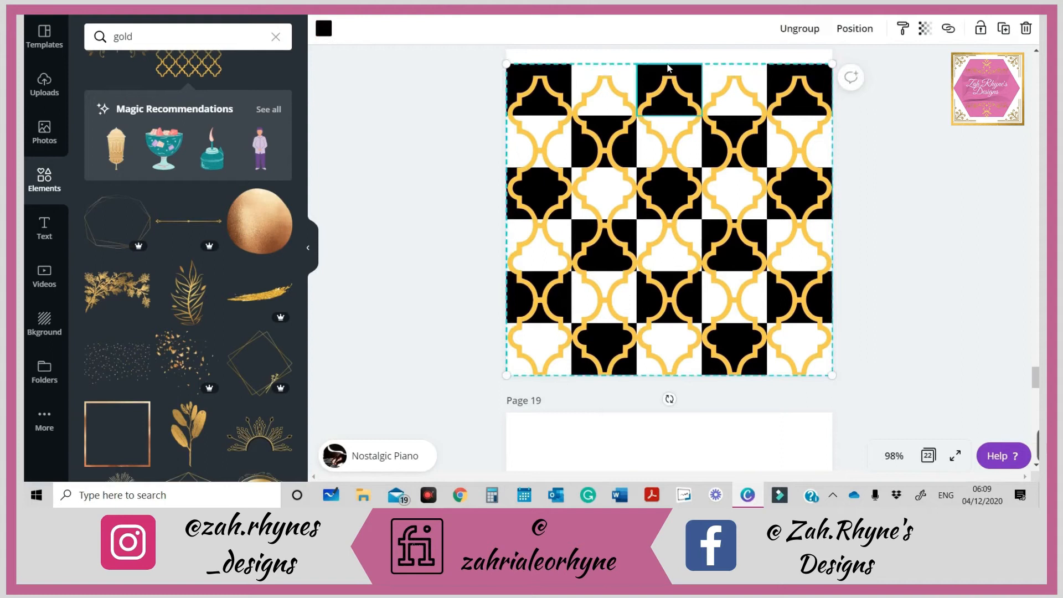
left_click(798, 96)
left_click_drag(842, 76, 855, 64)
left_click_drag(760, 162, 754, 162)
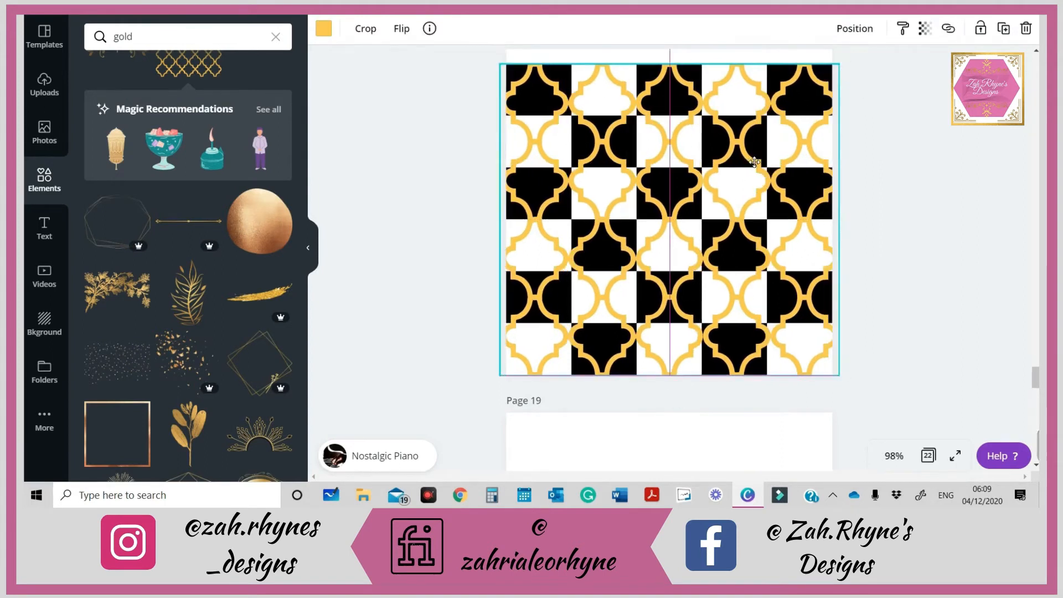
left_click(456, 72)
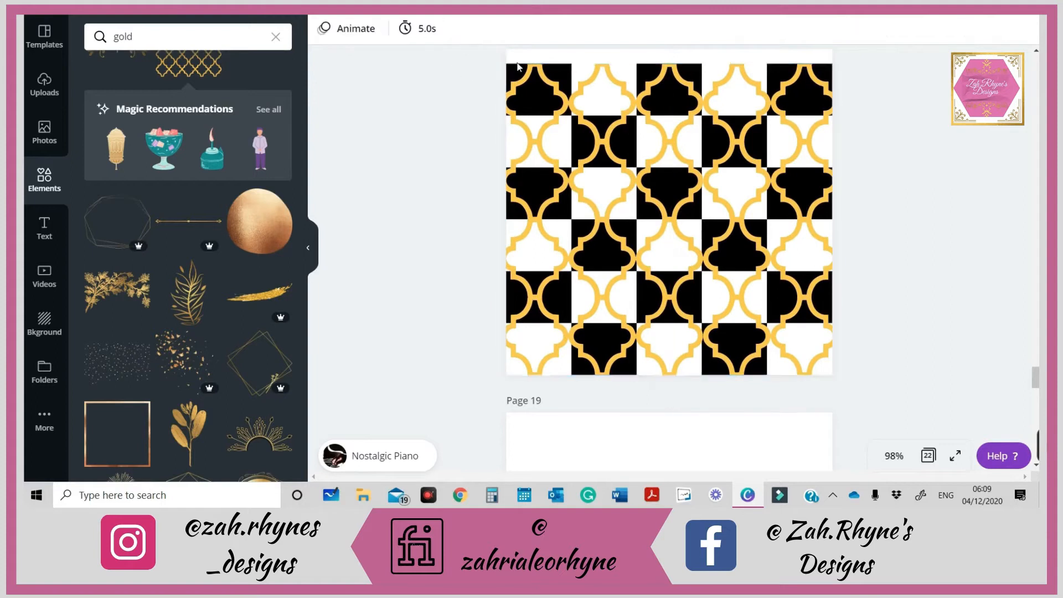
- Enlarge the checkerboard and gold lattice together beyond the page edges and centre them so they cover page 18
left_click_drag(475, 67, 873, 375)
left_click_drag(840, 73, 858, 54)
left_click_drag(783, 132, 765, 132)
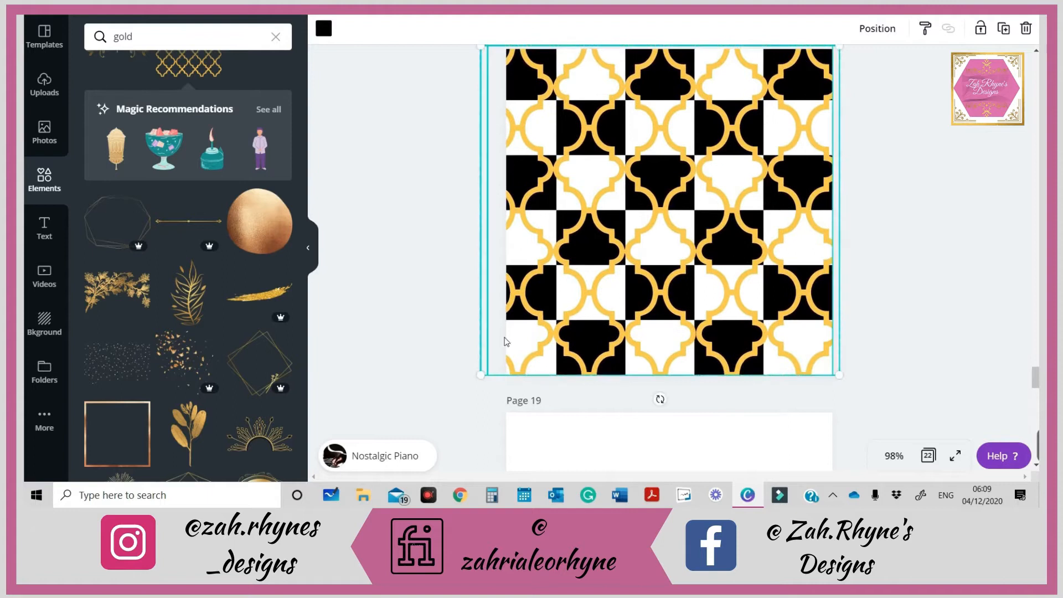
left_click_drag(487, 387, 472, 401)
left_click_drag(604, 285, 619, 285)
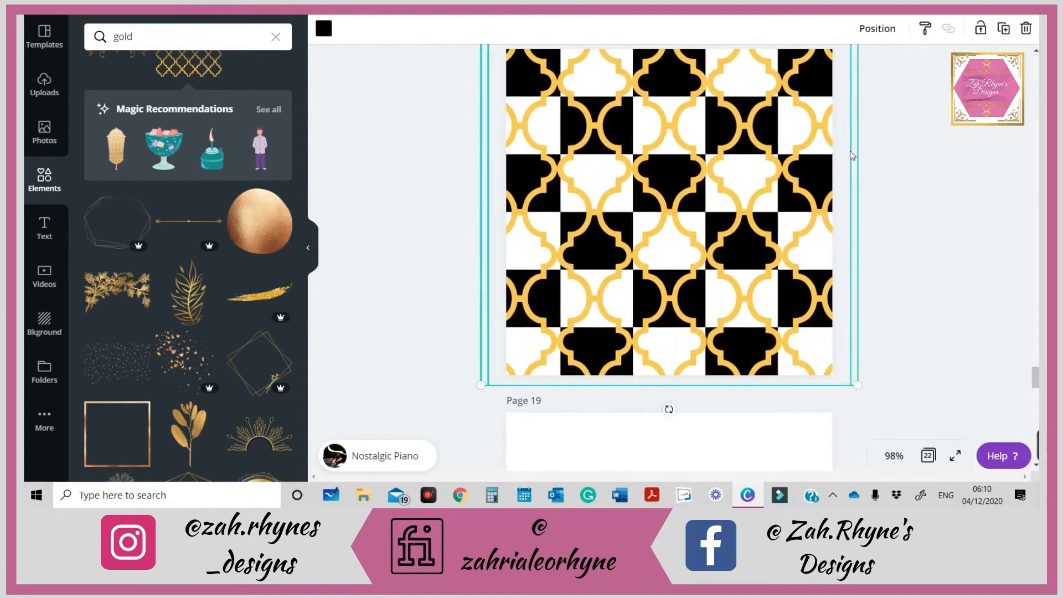
- Lock the gold lattice over the checkerboard on page 18 and unlock it again
scroll(827, 197, "up", 3)
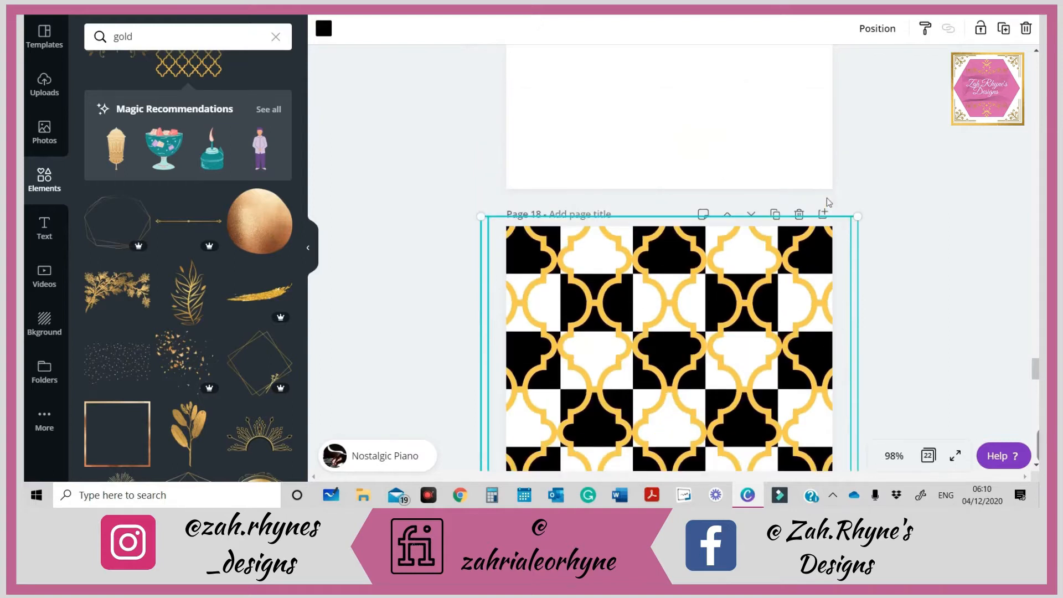
left_click(878, 126)
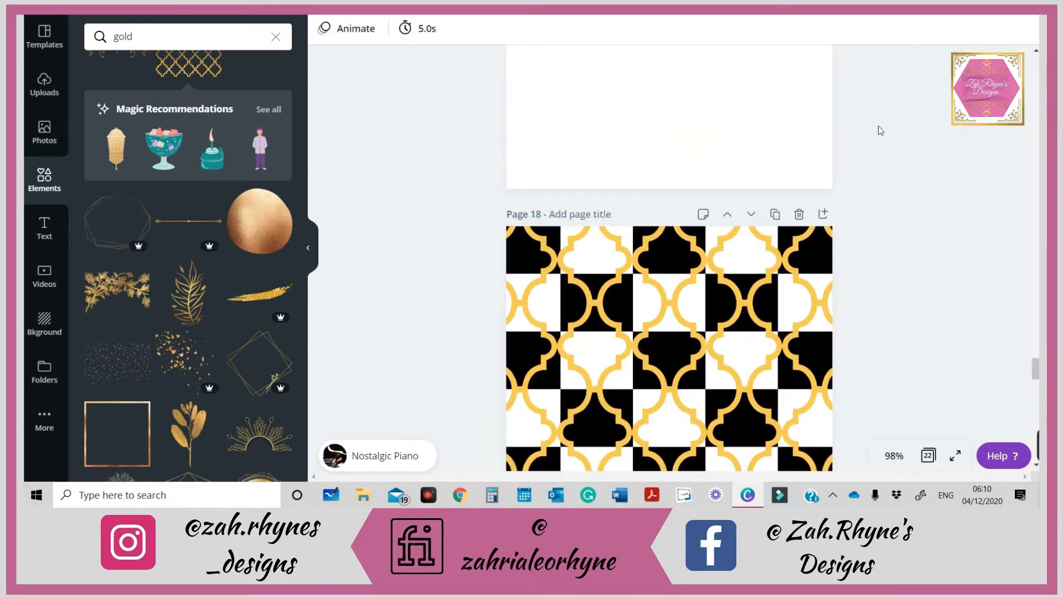
left_click(639, 273)
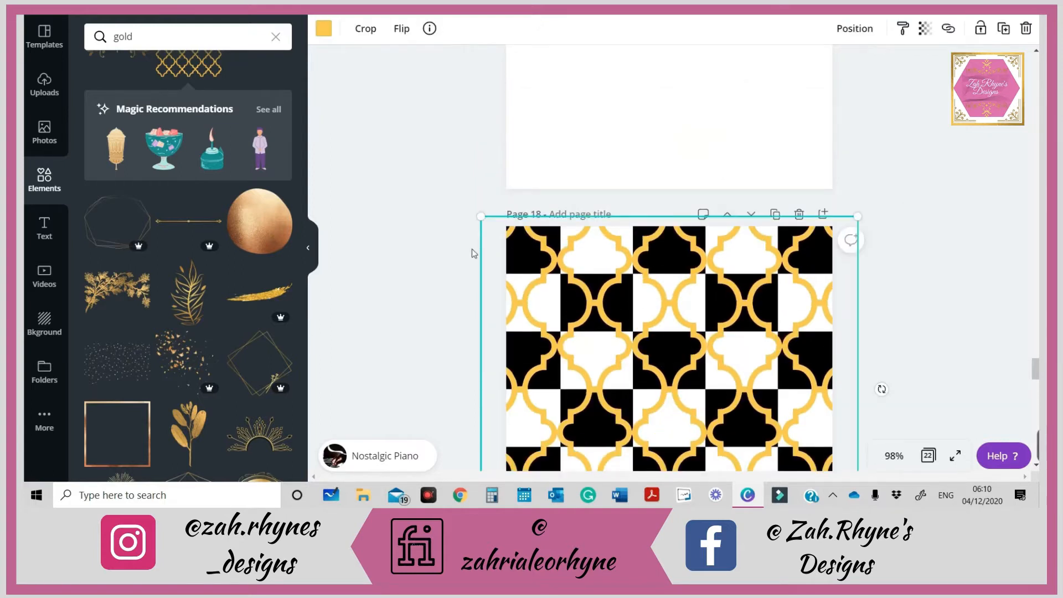
left_click(427, 242)
left_click(743, 278)
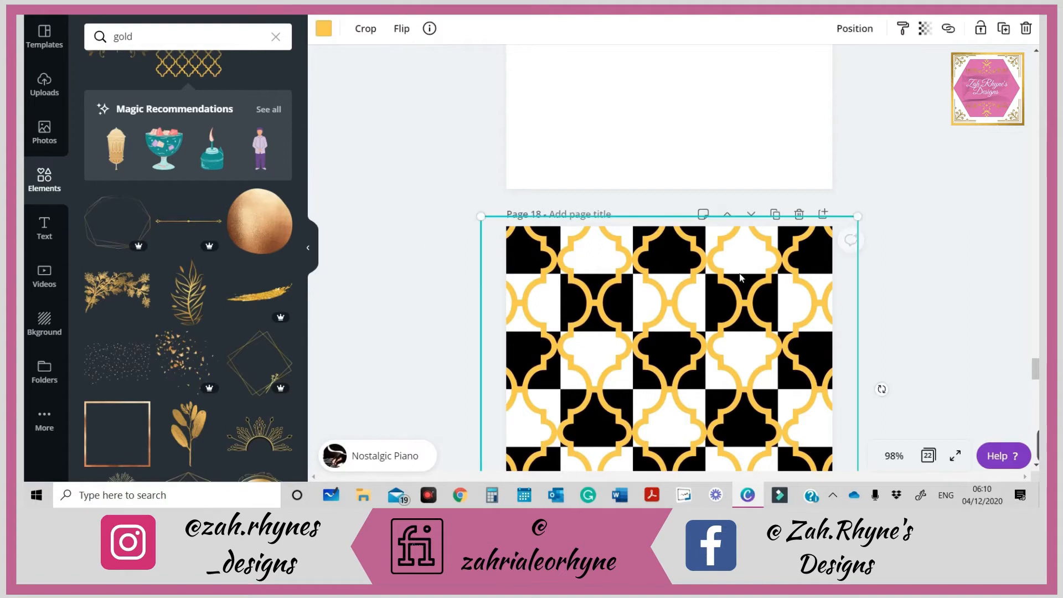
left_click(981, 29)
left_click(945, 169)
left_click_drag(612, 311, 646, 309)
scroll(659, 288, "down", 2)
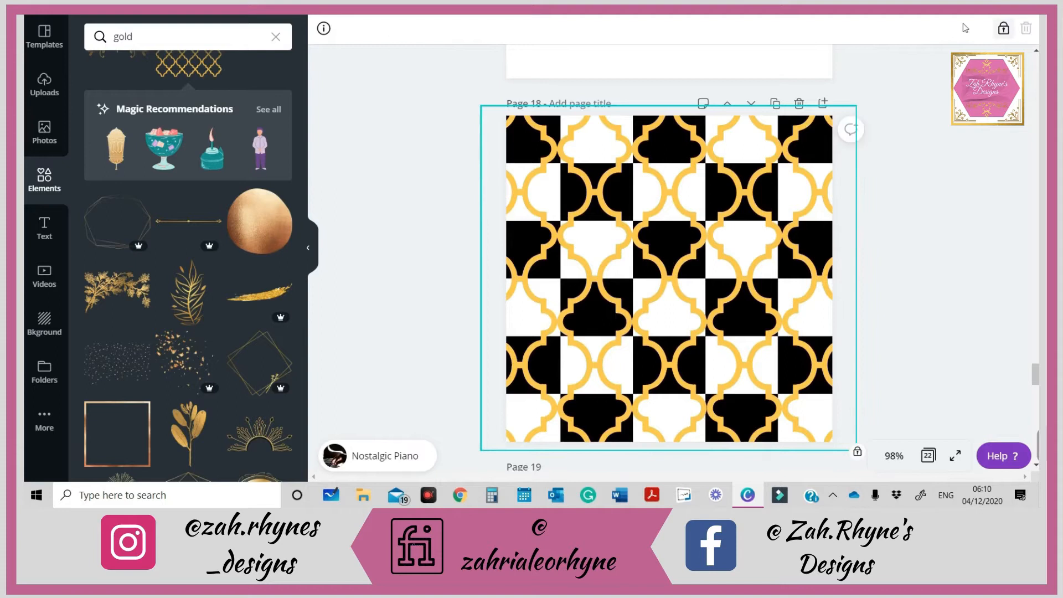
scroll(332, 215, "up", 1)
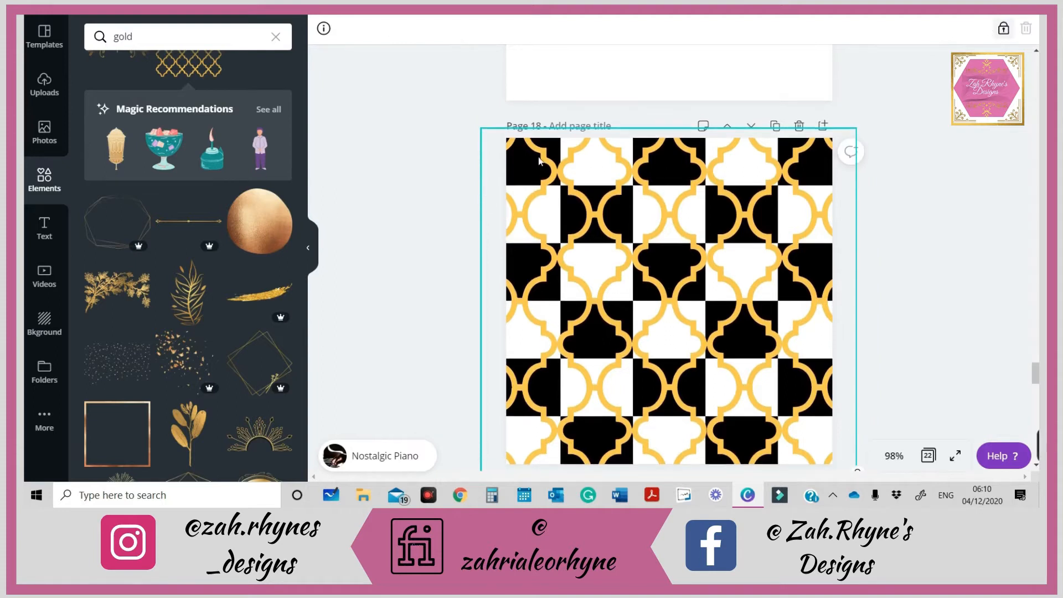
left_click(1004, 29)
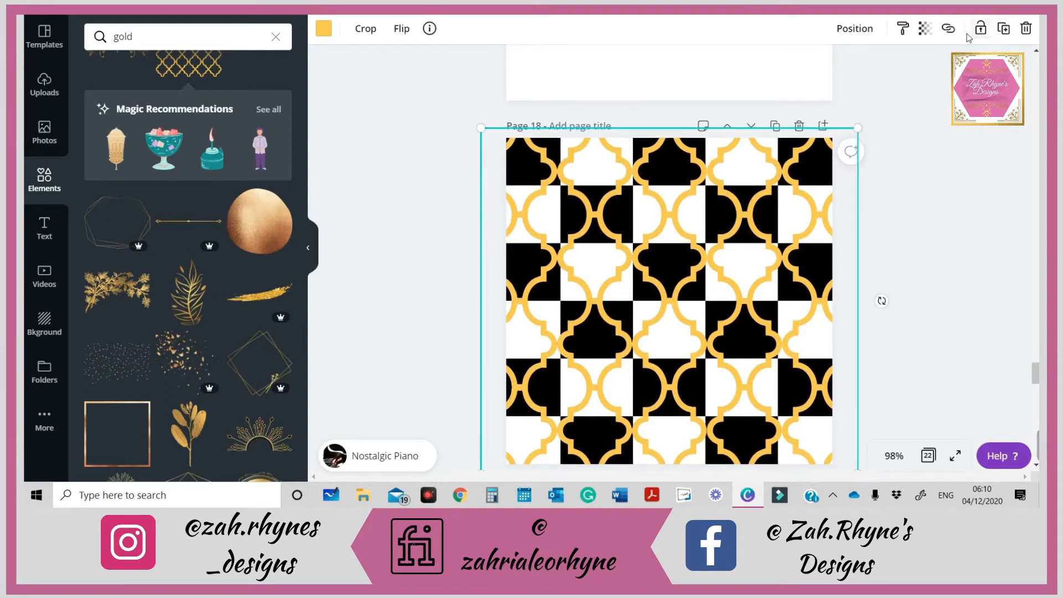
- Try adjusting the gold lattice's transparency, leave it at 100 and deselect the lattice
left_click(924, 28)
left_click_drag(885, 64, 909, 64)
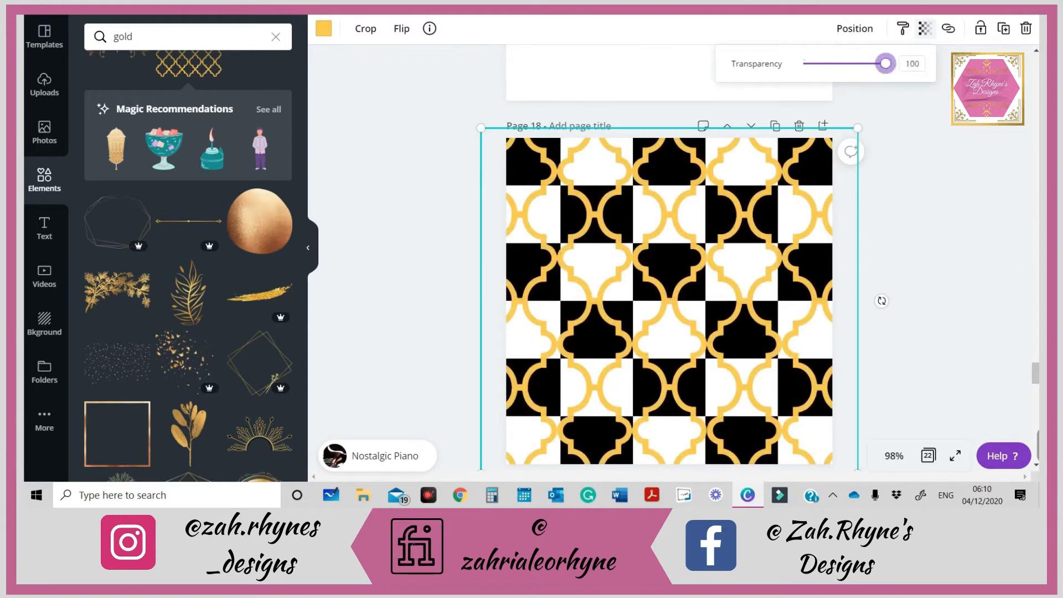
left_click(781, 190)
left_click(781, 190)
left_click(880, 299)
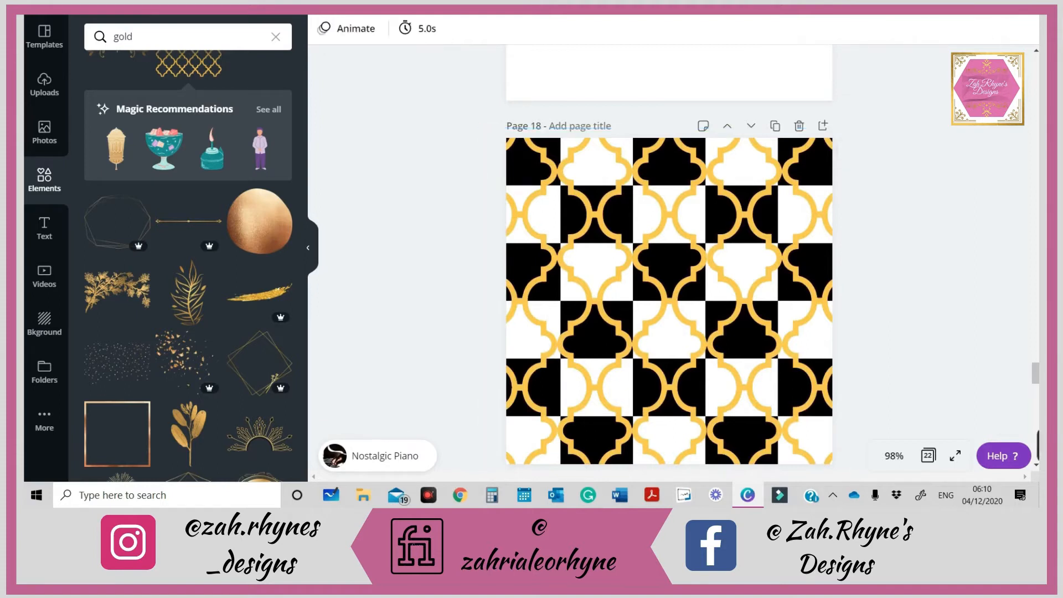
scroll(881, 299, "down", 3)
scroll(845, 135, "down", 3)
scroll(844, 136, "up", 2)
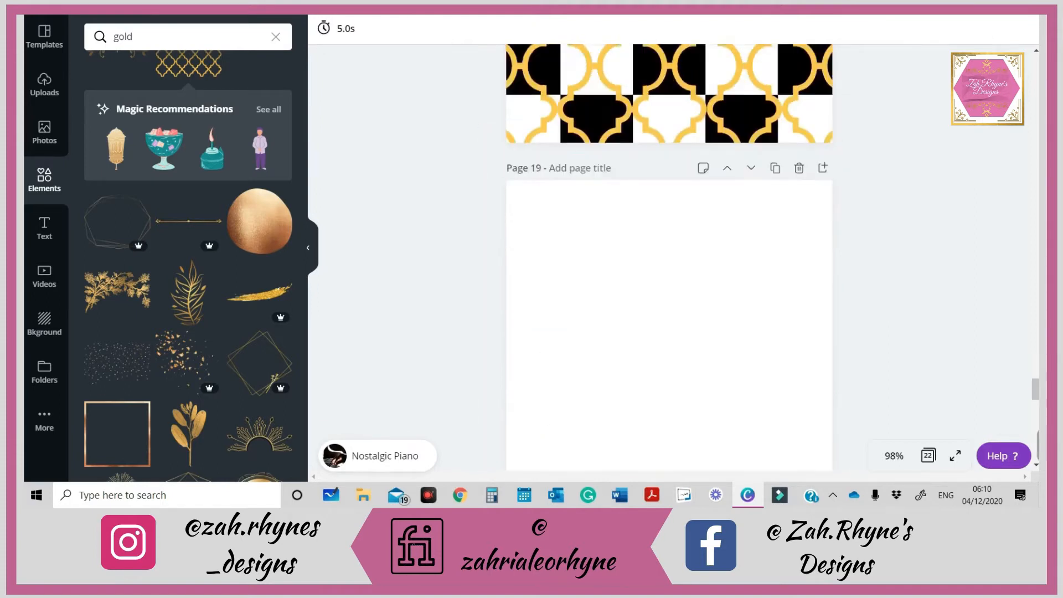
scroll(844, 136, "up", 2)
scroll(550, 118, "up", 3)
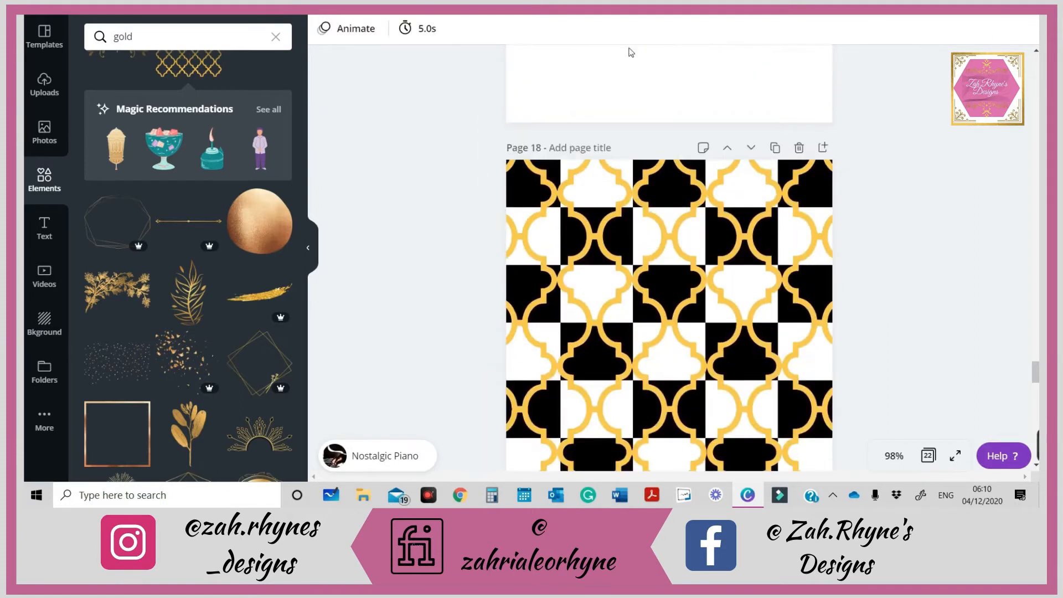
scroll(594, 216, "down", 3)
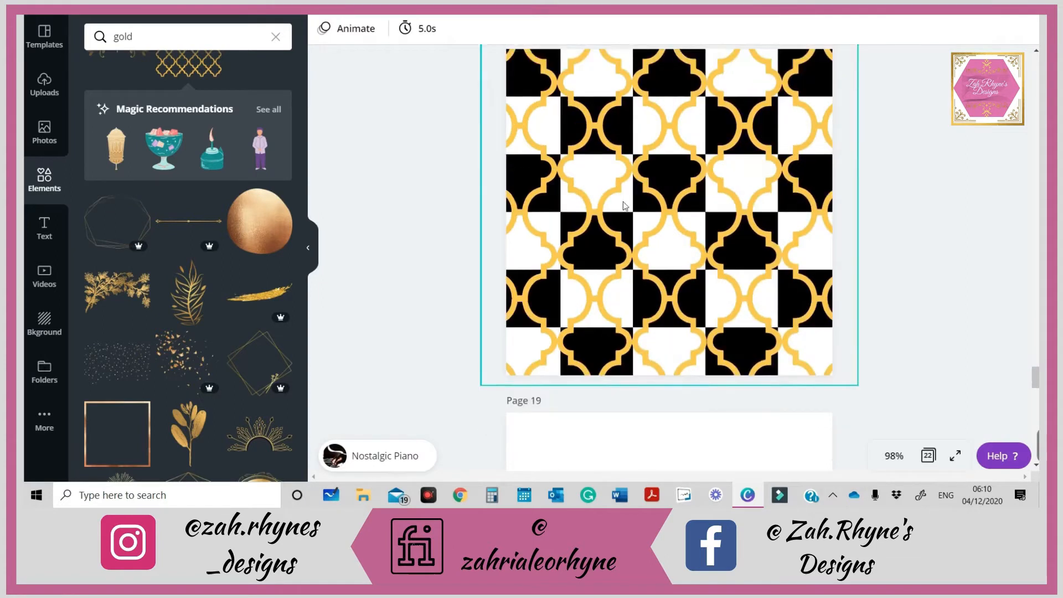
- Add the thin rectangular frame with small corner details from the recently used elements and colour it black
scroll(118, 190, "up", 7)
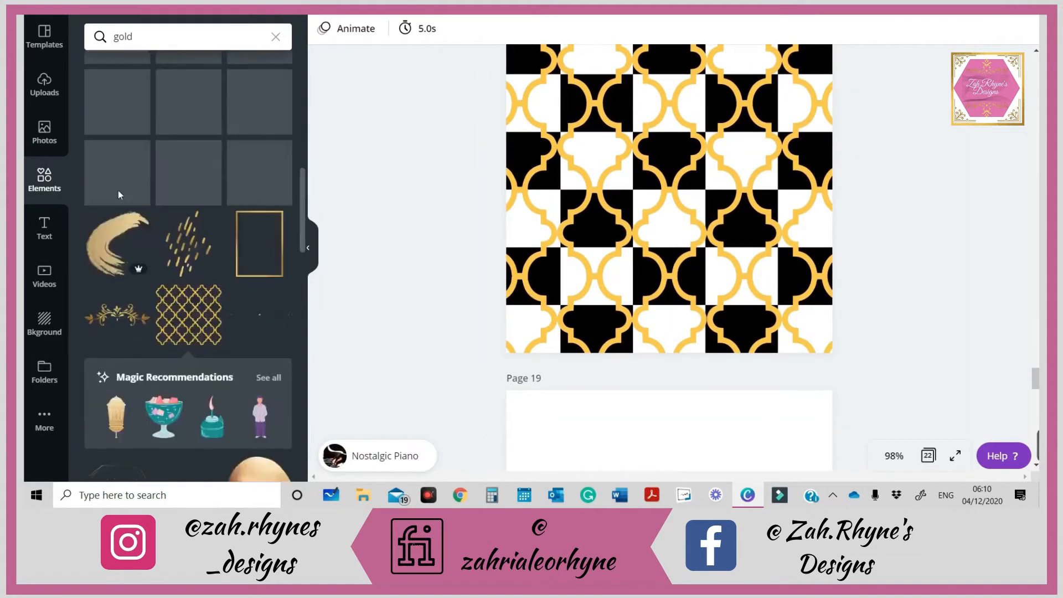
left_click(40, 183)
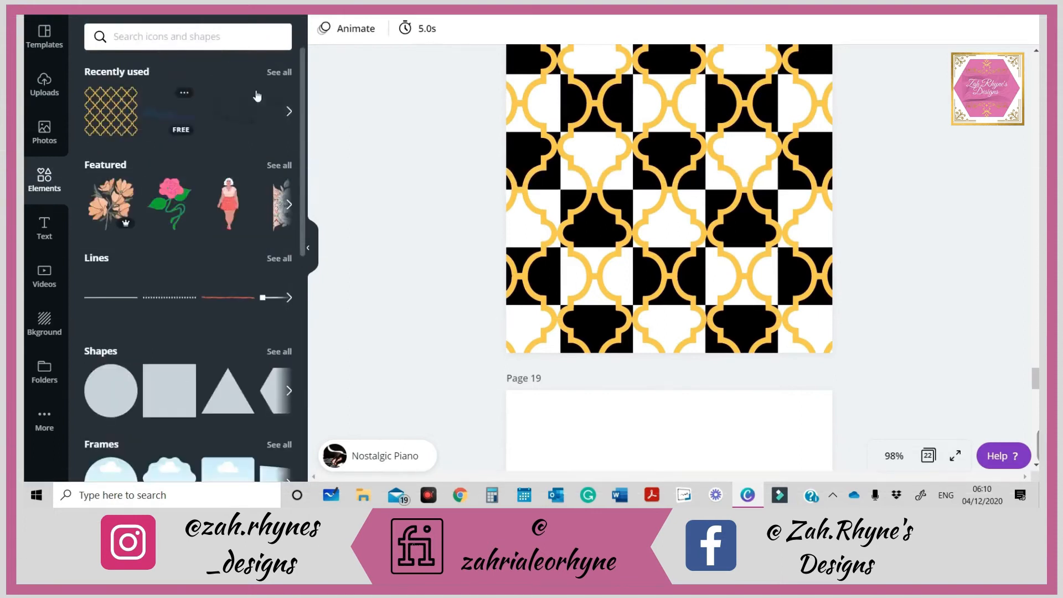
left_click(280, 72)
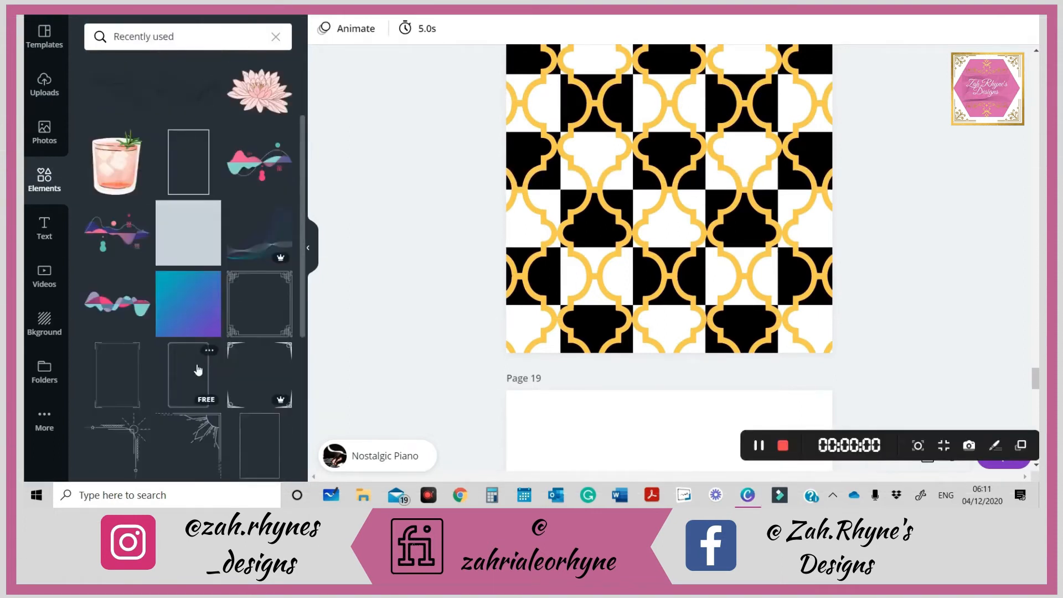
scroll(198, 376, "down", 3)
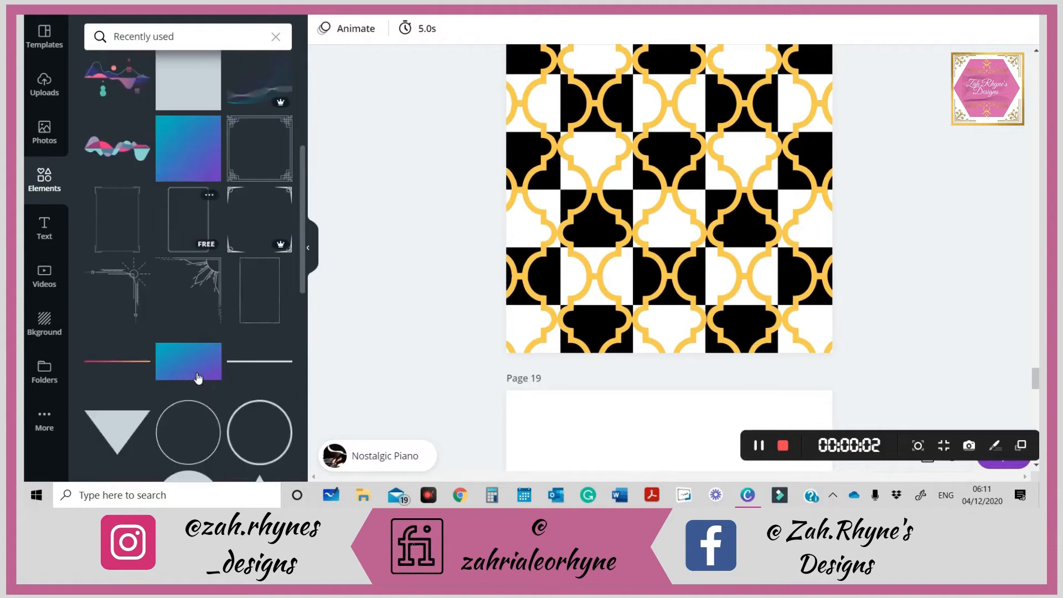
left_click(127, 233)
left_click(324, 29)
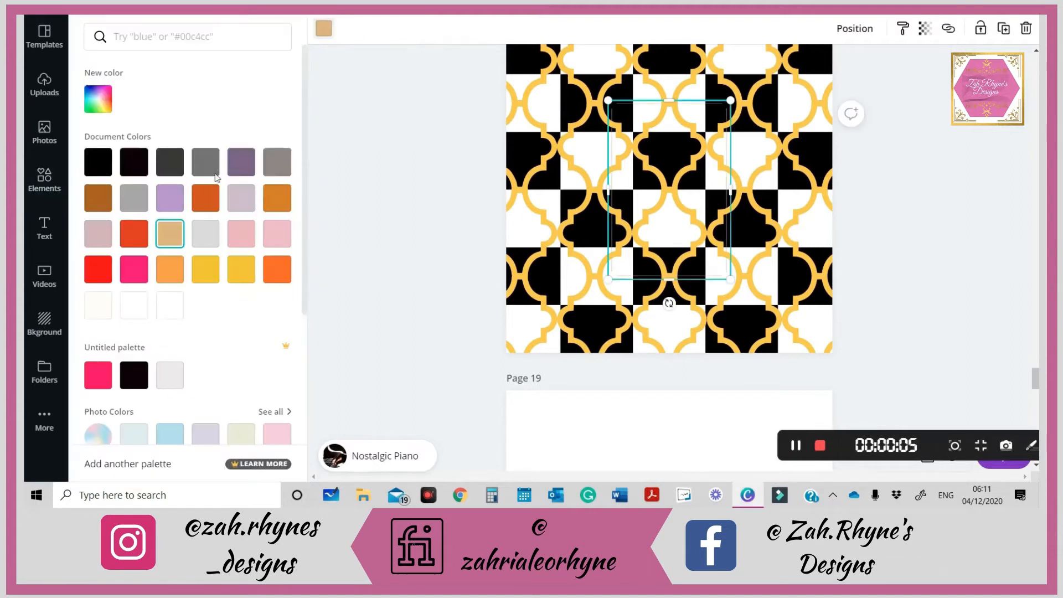
left_click(98, 161)
- Move the black frame so it sits flush with the top-left corner of page 18
scroll(480, 162, "up", 4)
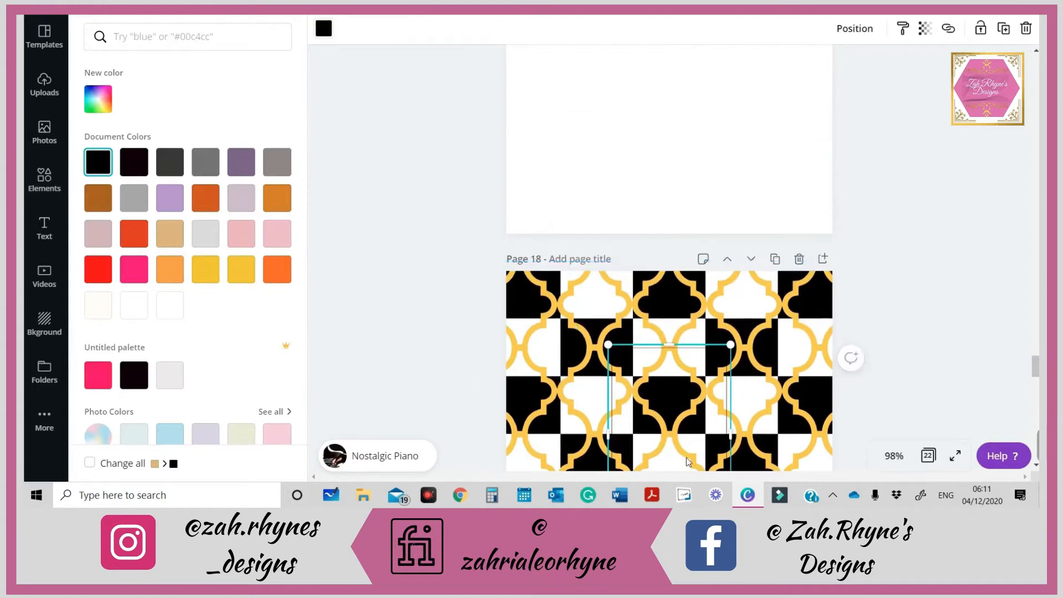
scroll(688, 457, "down", 2)
left_click_drag(673, 349, 577, 276)
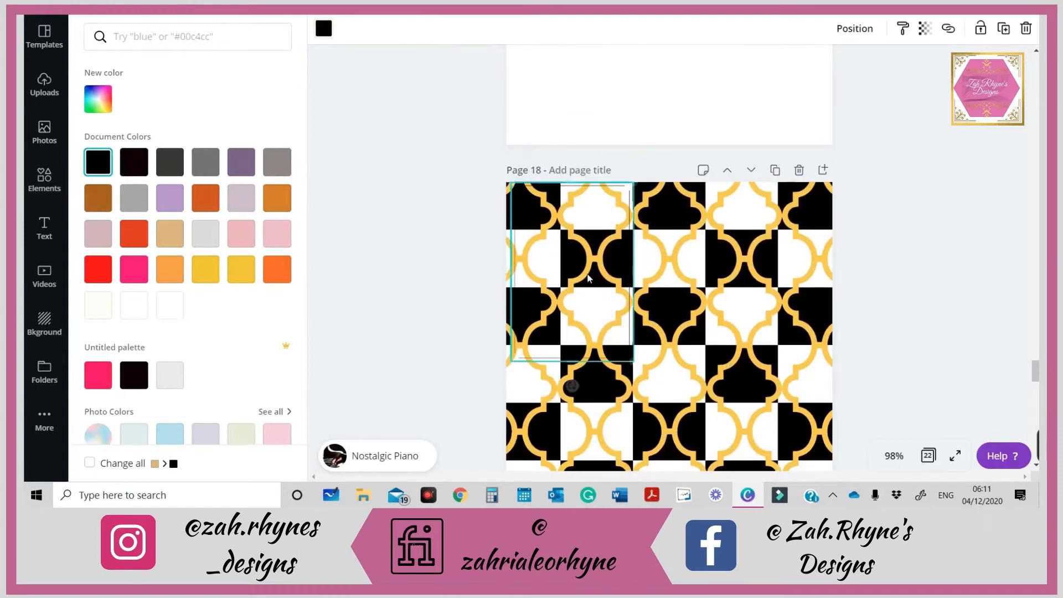
left_click(787, 278)
left_click(1005, 30)
left_click(880, 345)
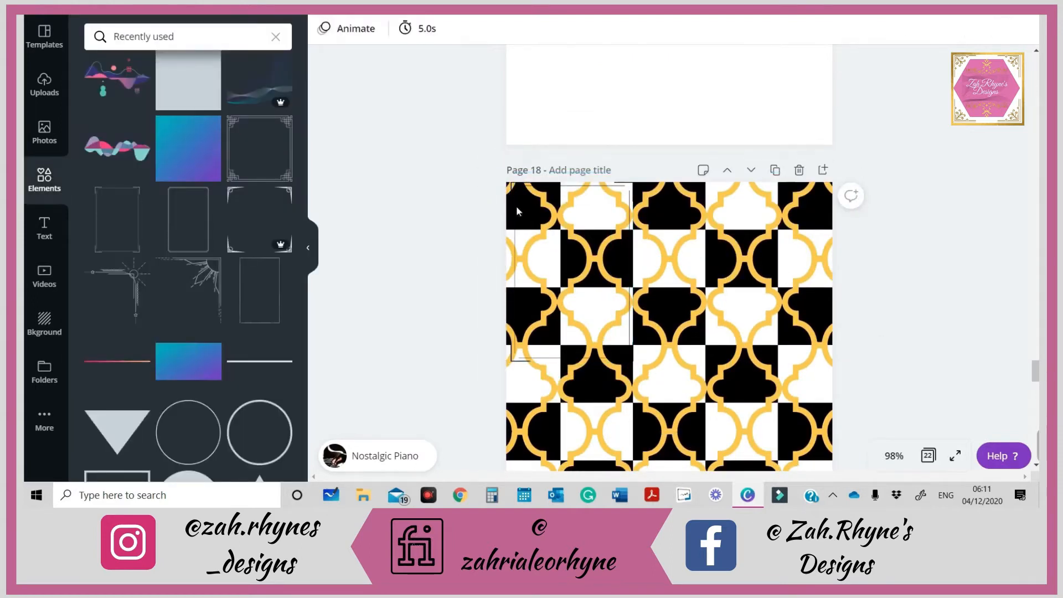
left_click(538, 248)
left_click_drag(539, 247, 534, 248)
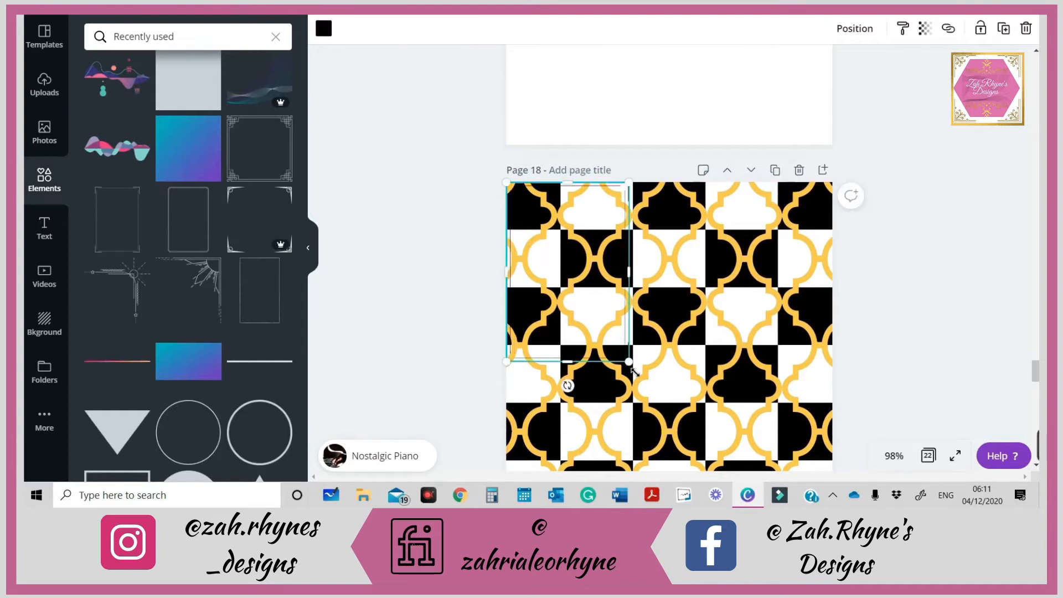
- Enlarge the black frame until it spans the whole of page 18, flush with all page edges
left_click_drag(629, 362, 952, 451)
scroll(944, 312, "down", 2)
mouse_move(823, 308)
left_mouse_down()
mouse_move(854, 299)
mouse_move(833, 302)
left_mouse_up()
scroll(737, 299, "down", 2)
left_click_drag(687, 411, 672, 275)
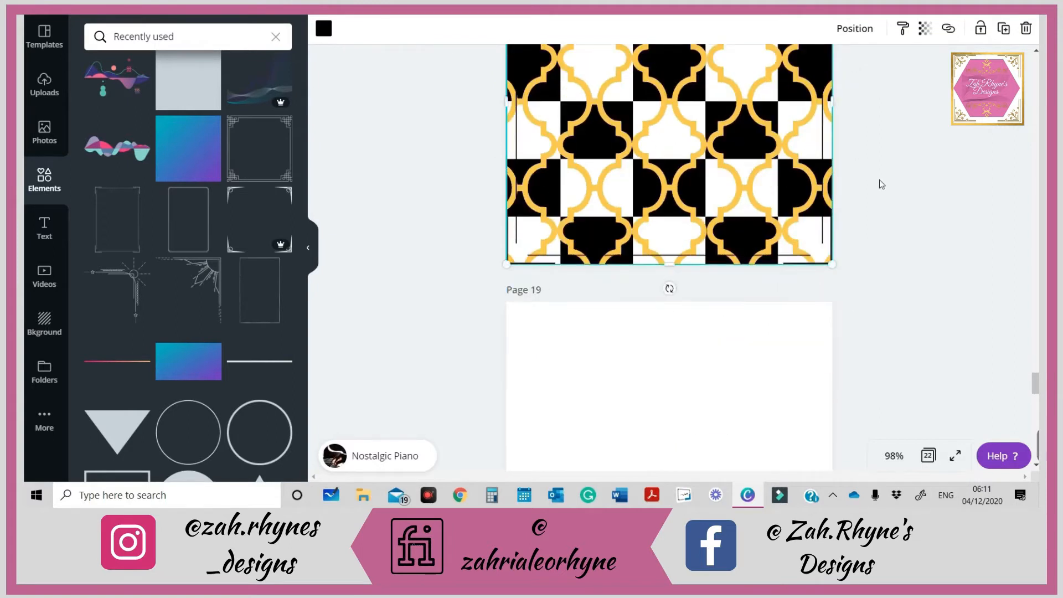
scroll(877, 186, "up", 3)
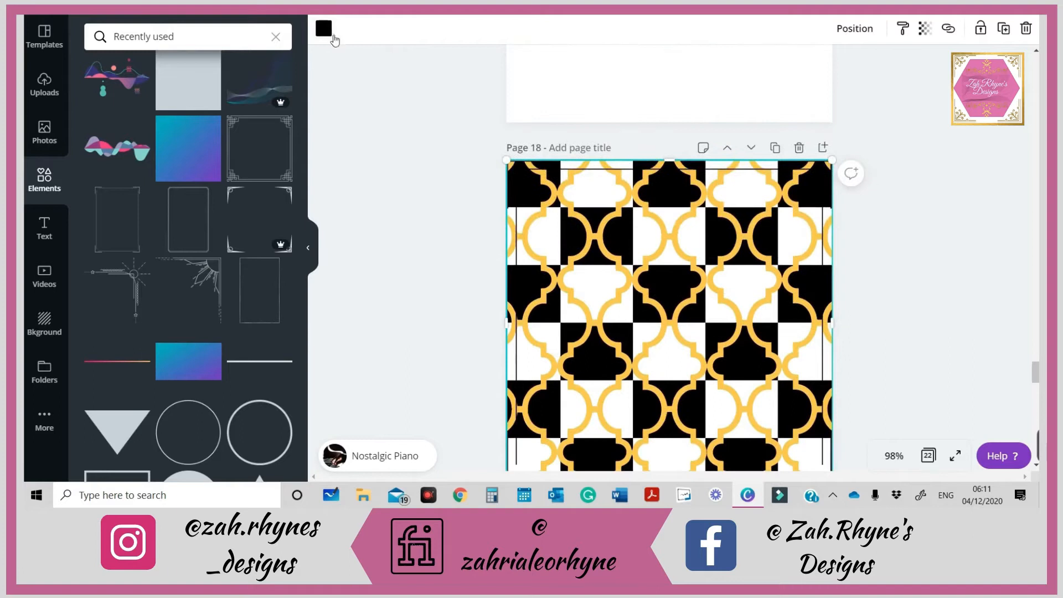
- Recolour the page 18 frame white, lock it in place and deselect it
left_click(324, 28)
left_click(213, 315)
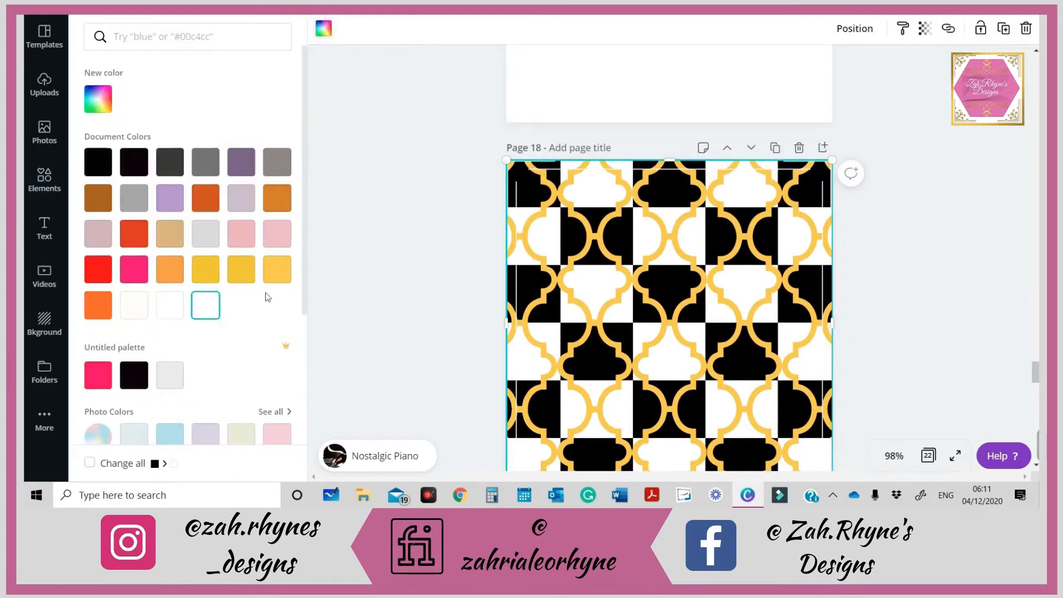
left_click(408, 231)
left_click(647, 220)
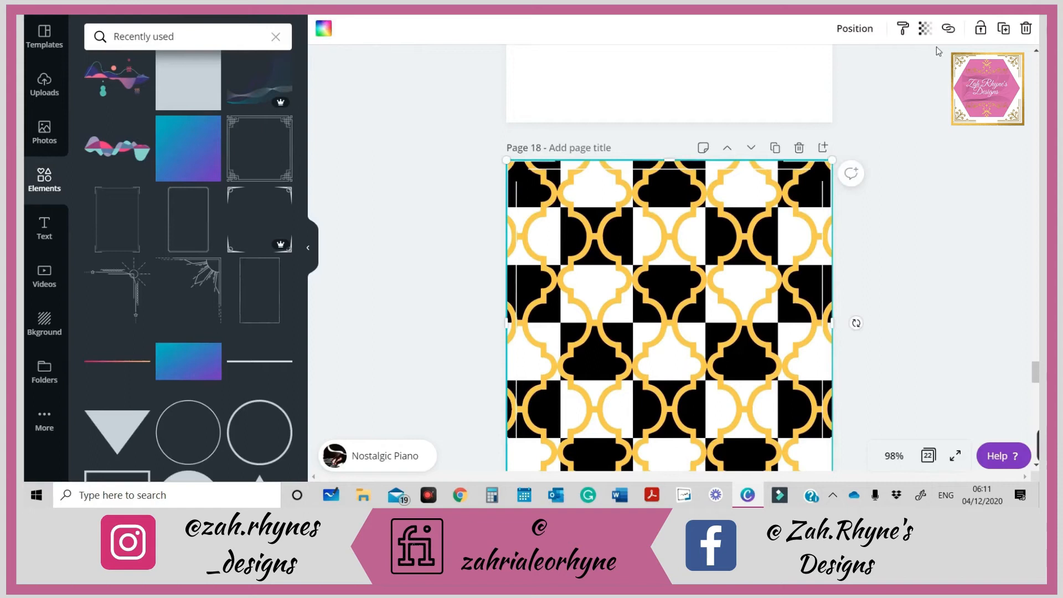
left_click(985, 24)
left_click(840, 202)
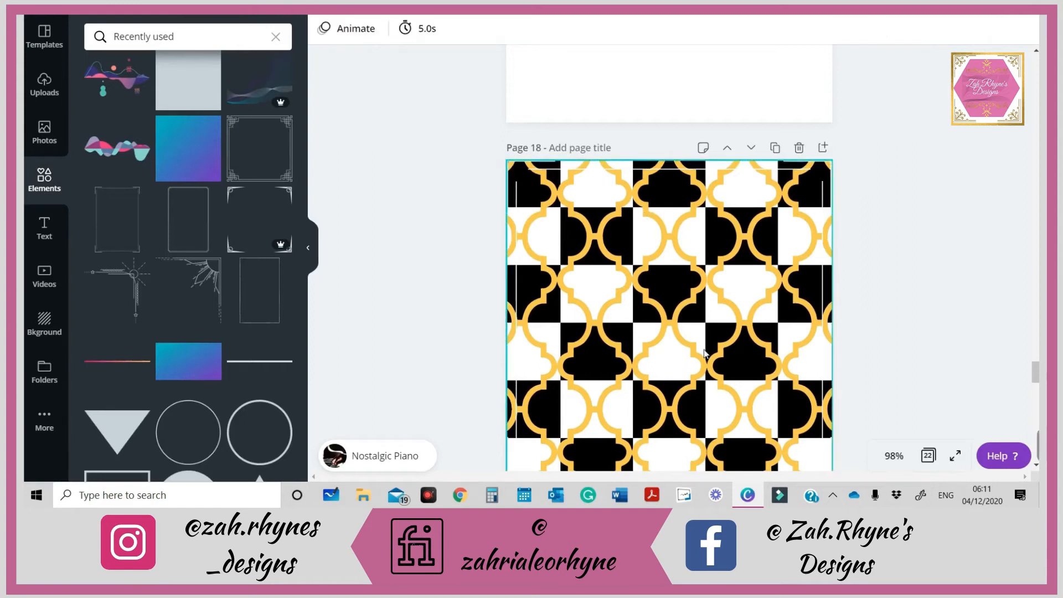
- Set the background colour of the blank page 19 to light pink from the document colours
scroll(700, 354, "down", 9)
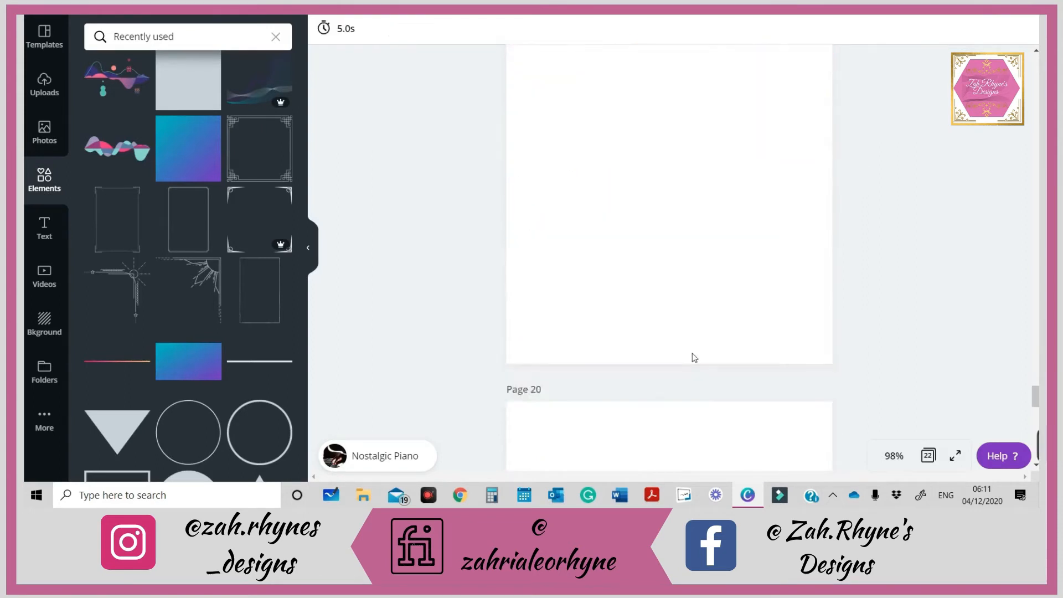
scroll(693, 356, "up", 8)
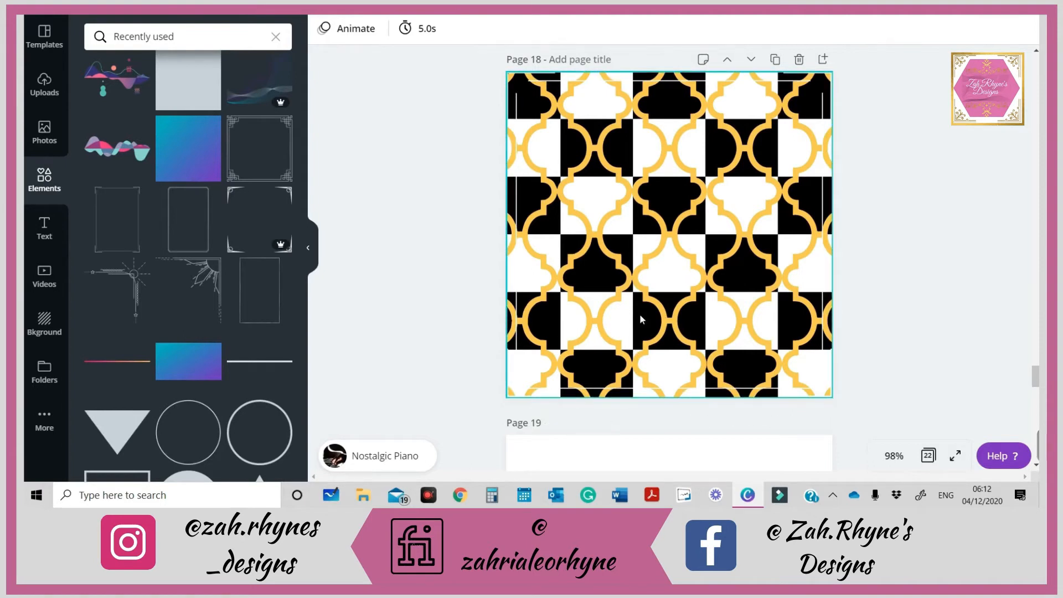
scroll(599, 297, "down", 3)
scroll(656, 333, "down", 3)
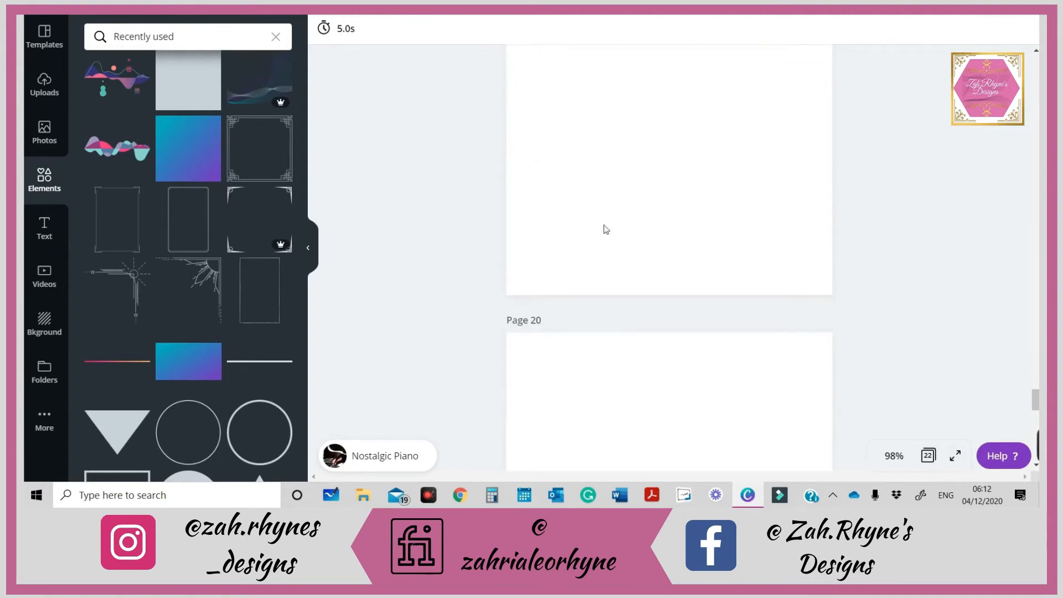
scroll(612, 216, "up", 1)
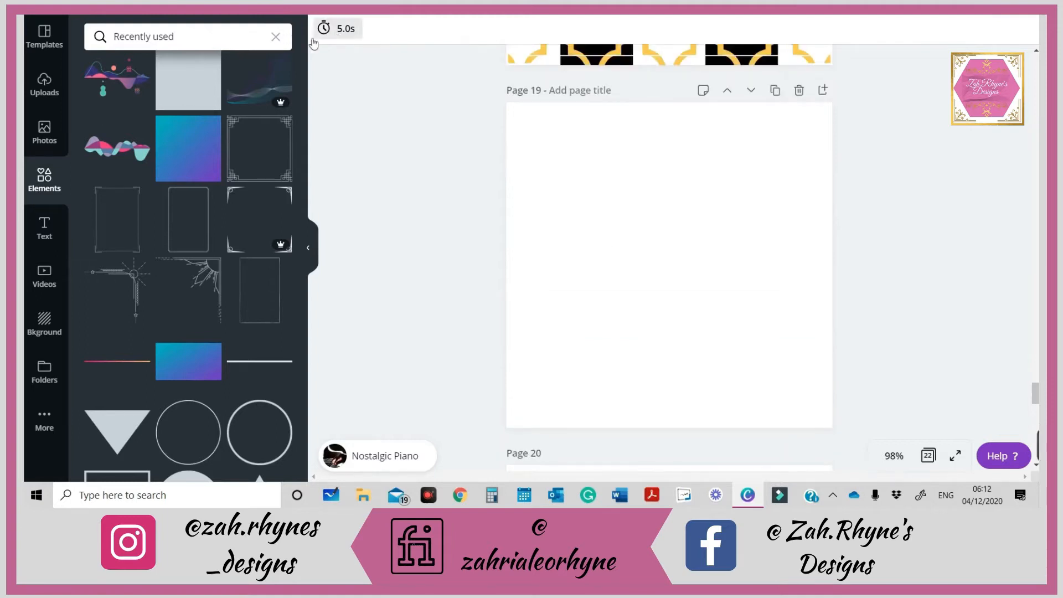
left_click(588, 195)
left_click(324, 29)
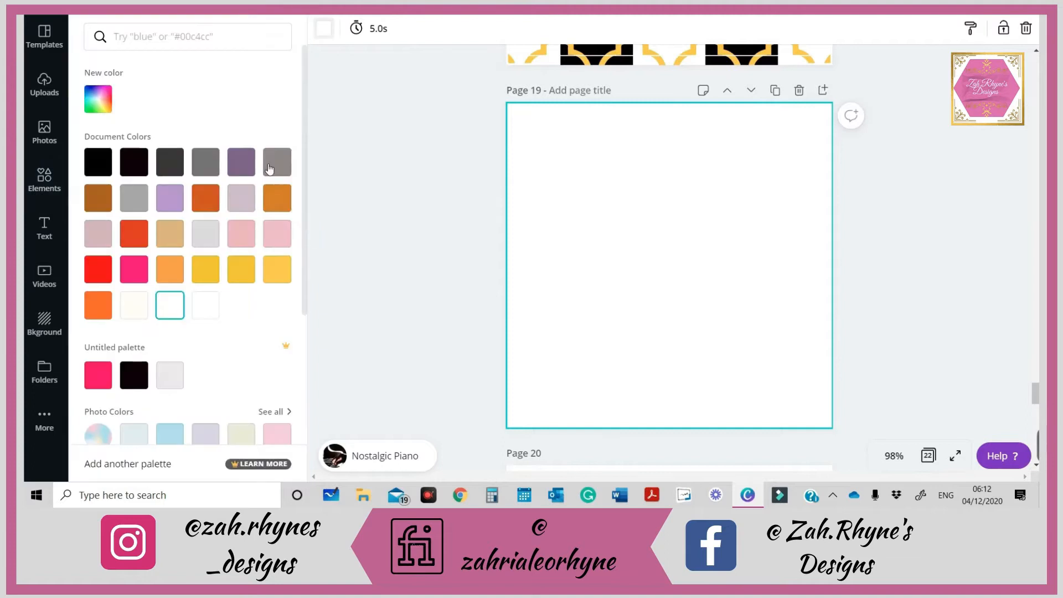
left_click(277, 233)
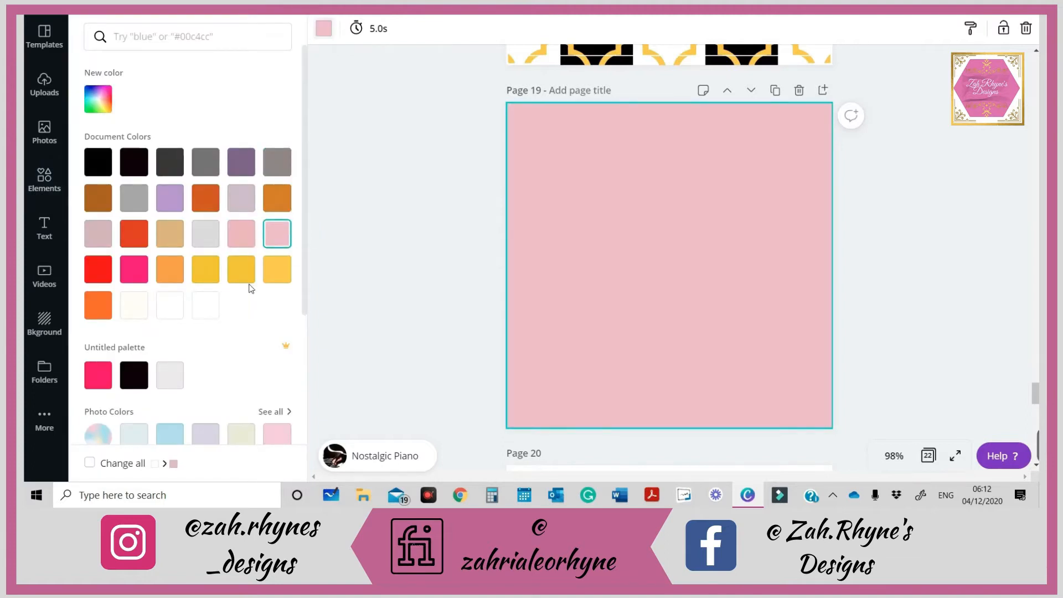
left_click(149, 265)
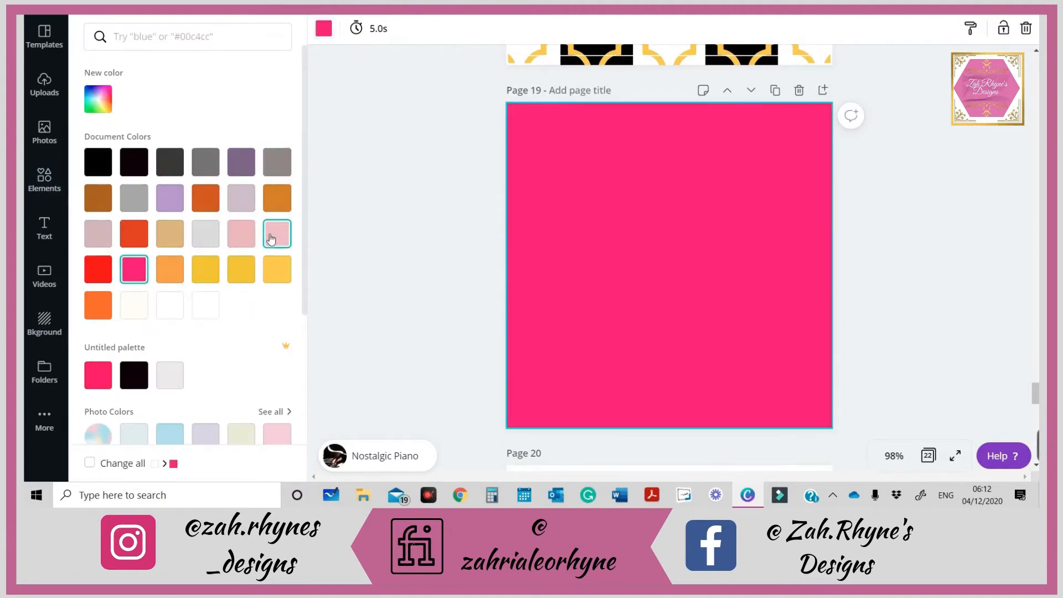
left_click(244, 236)
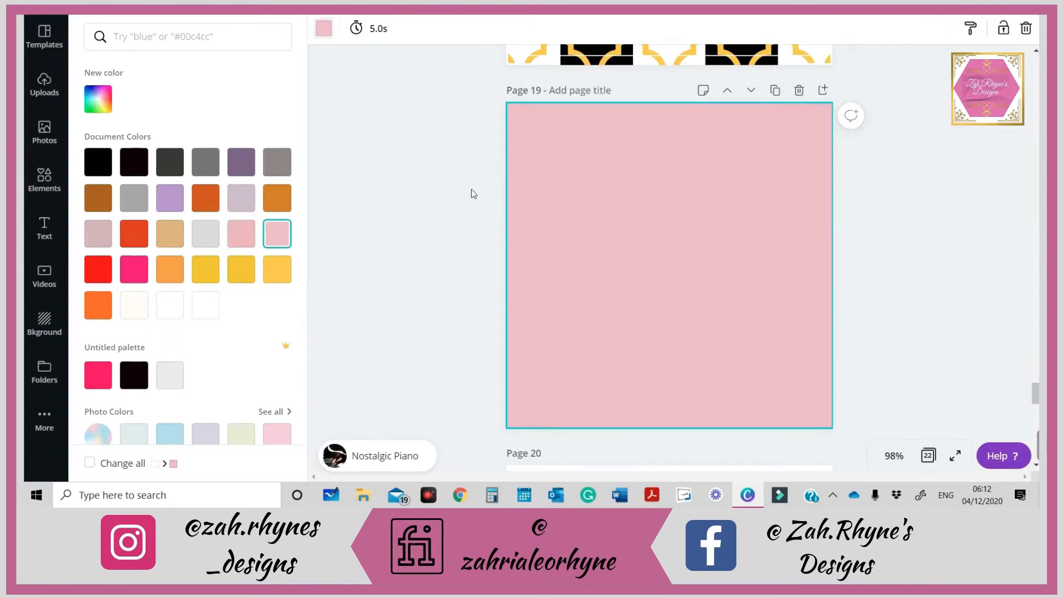
- Try the square frame with geometric corner details in pale lavender on page 19, and delete it
left_click(45, 133)
left_click(45, 176)
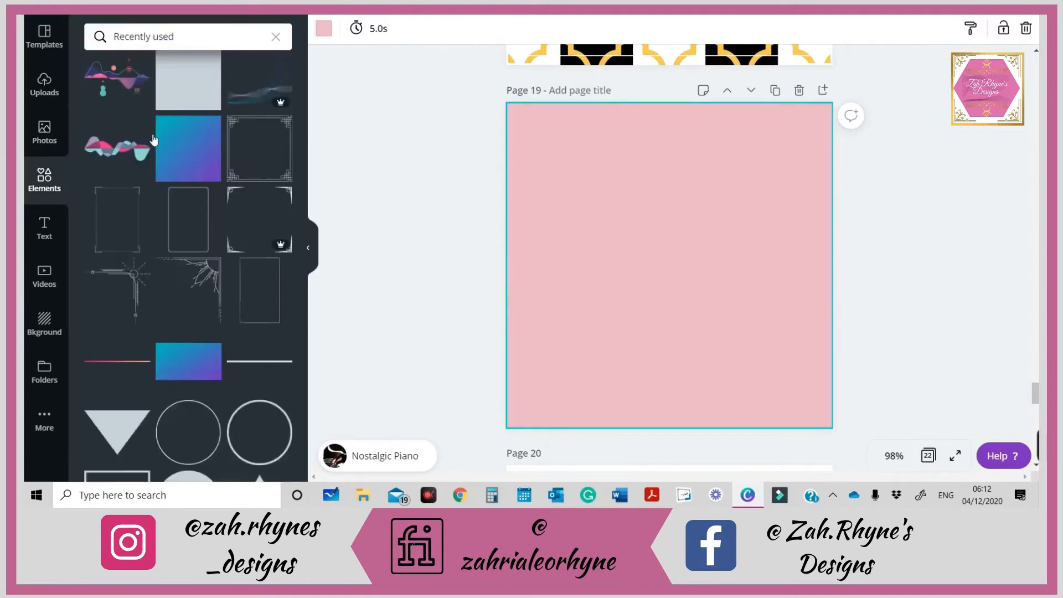
scroll(238, 224, "up", 2)
left_click(247, 227)
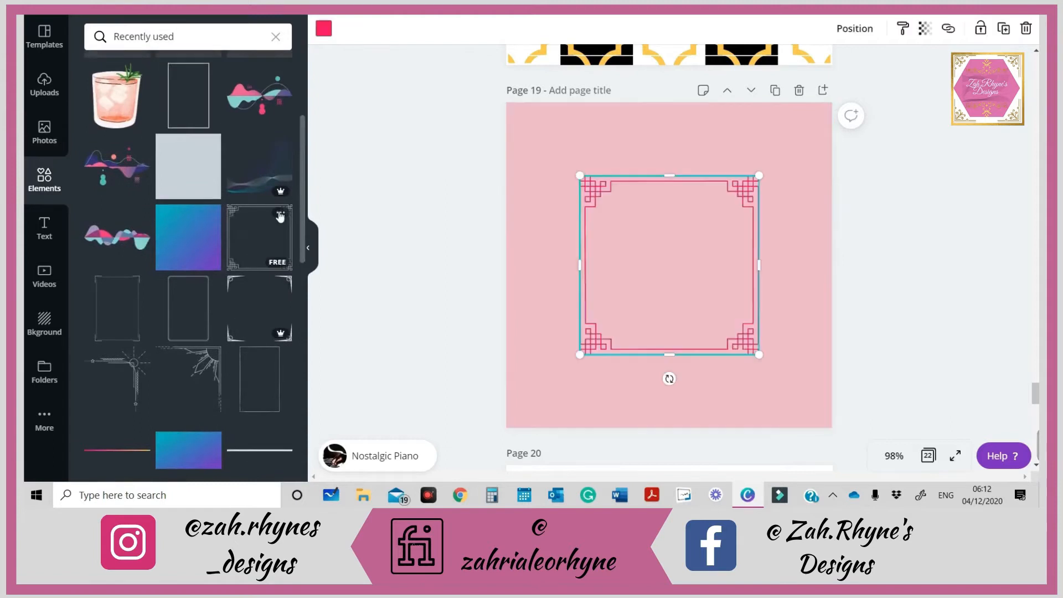
left_click(324, 30)
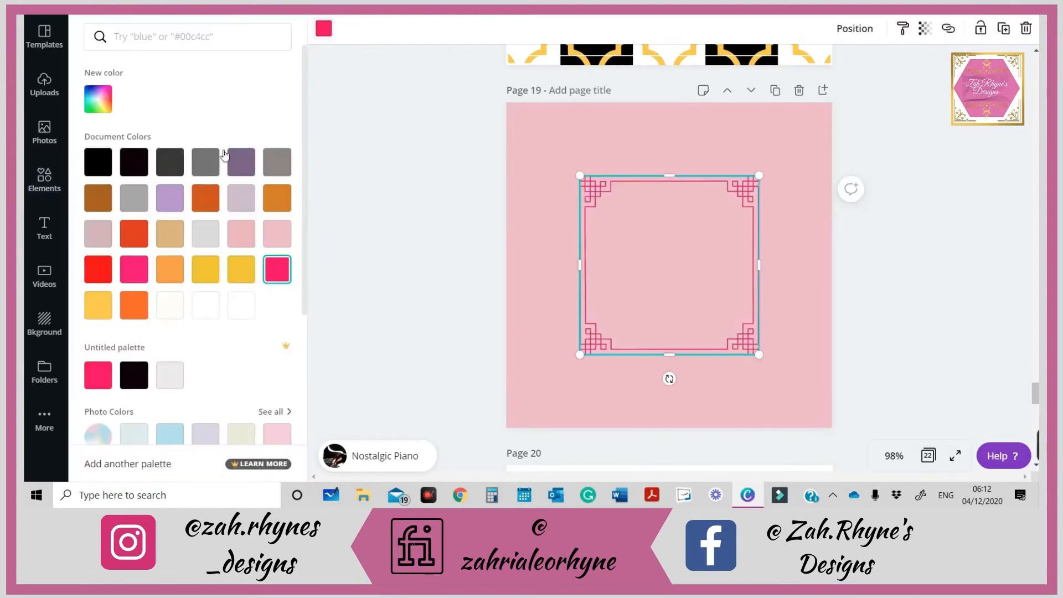
left_click(247, 198)
key("Escape")
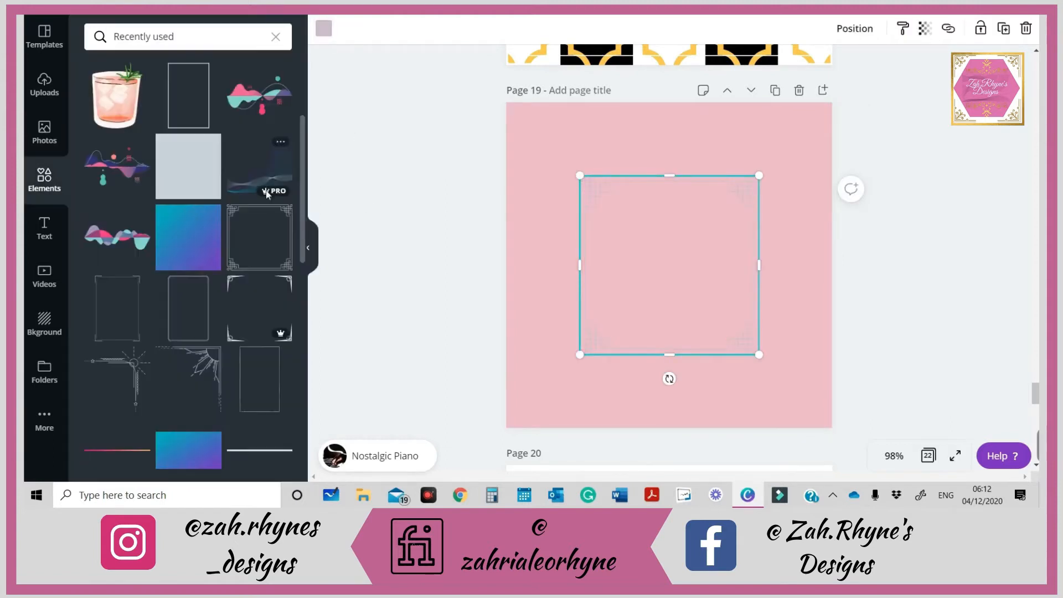
scroll(244, 203, "up", 4)
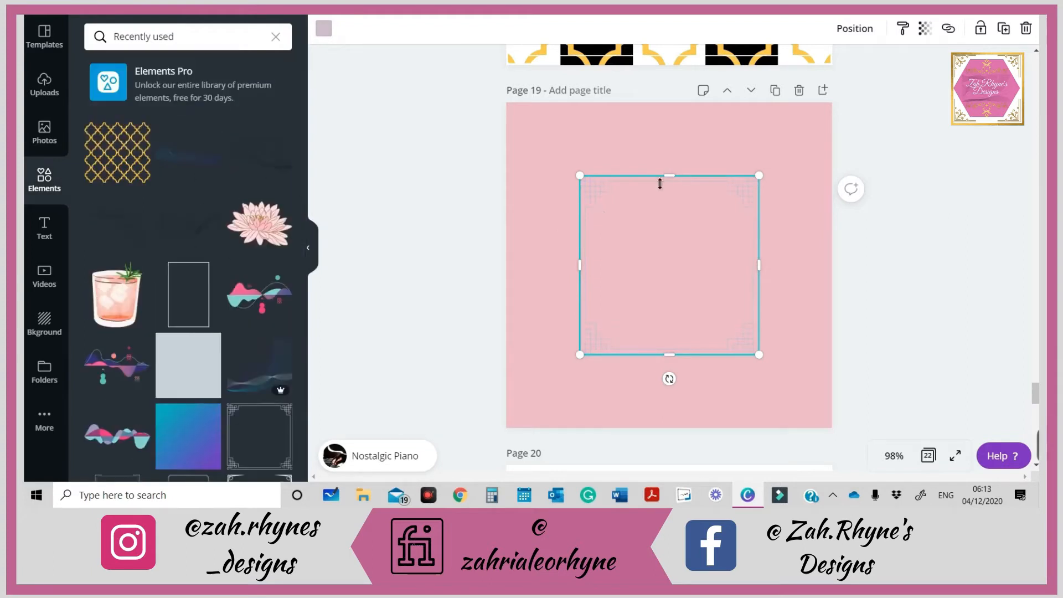
left_click(1026, 28)
- Add the thin black contour-line graphic from the recently used elements and enlarge it across the upper part of page 19
left_click(233, 155)
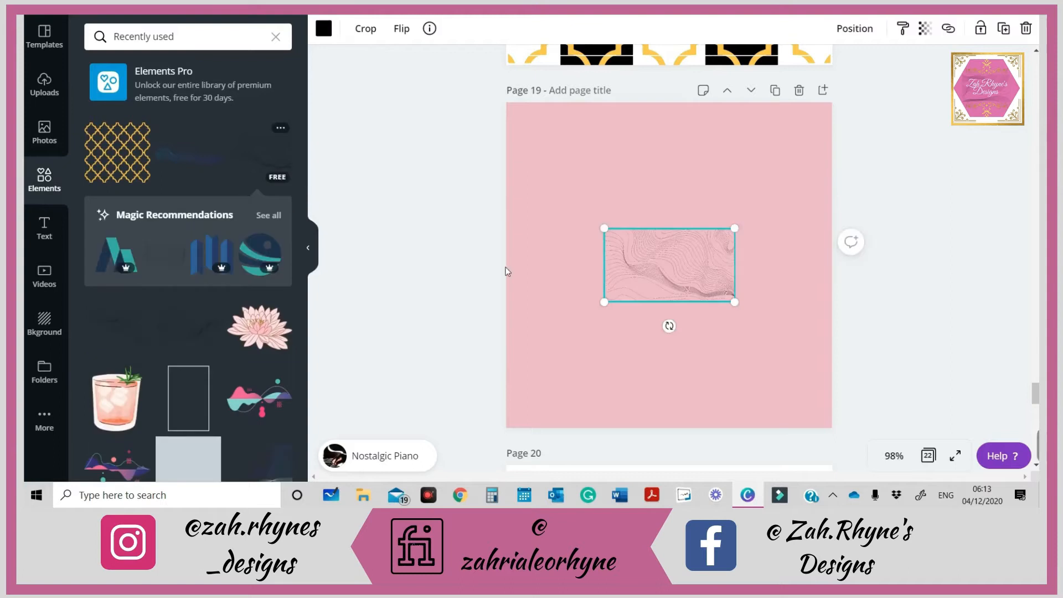
left_click_drag(604, 227, 410, 118)
left_click_drag(619, 208, 708, 192)
mouse_move(662, 308)
left_mouse_down()
mouse_move(595, 336)
mouse_move(683, 291)
mouse_move(672, 337)
mouse_move(664, 325)
left_mouse_up()
left_click_drag(665, 268, 673, 268)
left_click_drag(508, 285, 512, 296)
- Delete the mistakenly added striped globe graphic and flip the contour-line graphic vertically
left_click(261, 254)
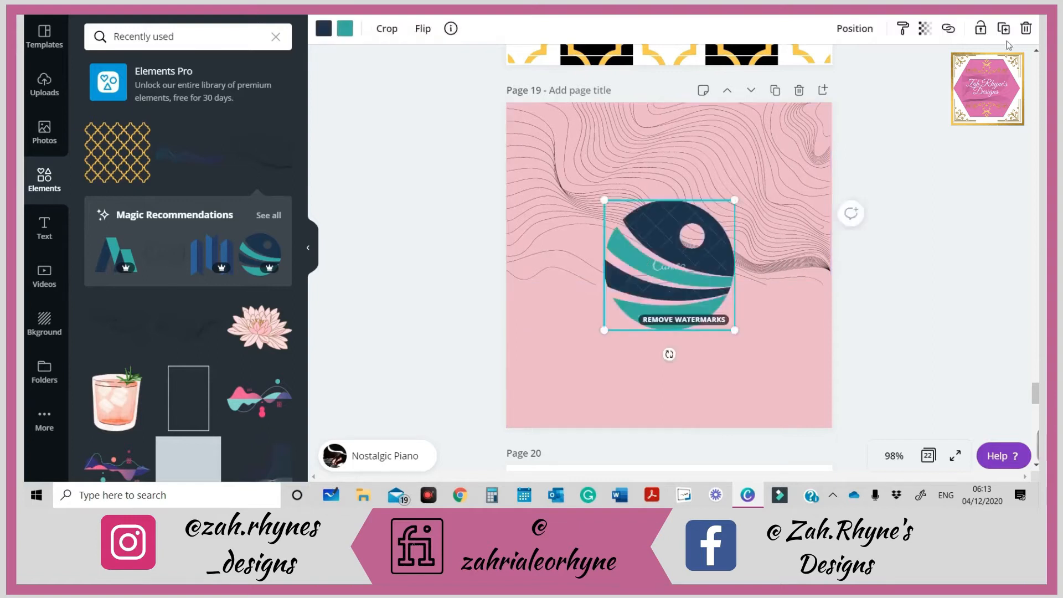
left_click(1026, 28)
left_click(715, 160)
left_click(401, 28)
left_click(421, 90)
left_click(443, 189)
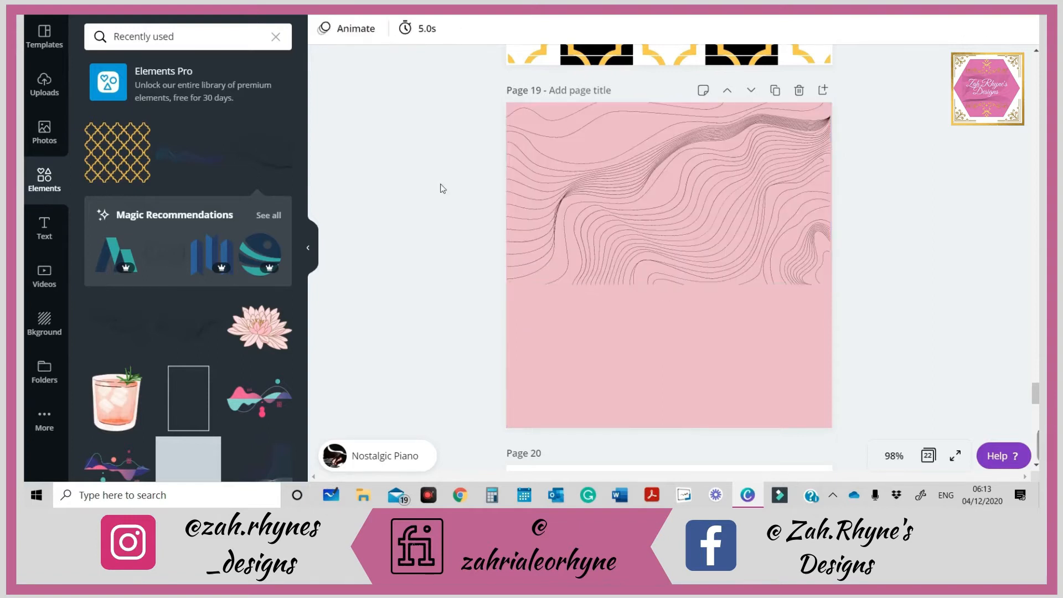
- Reduce the opacity of the contour-line graphic slightly and deselect it
scroll(127, 161, "down", 2)
left_click(720, 183)
left_click(925, 29)
left_click_drag(883, 64, 866, 65)
left_click(886, 172)
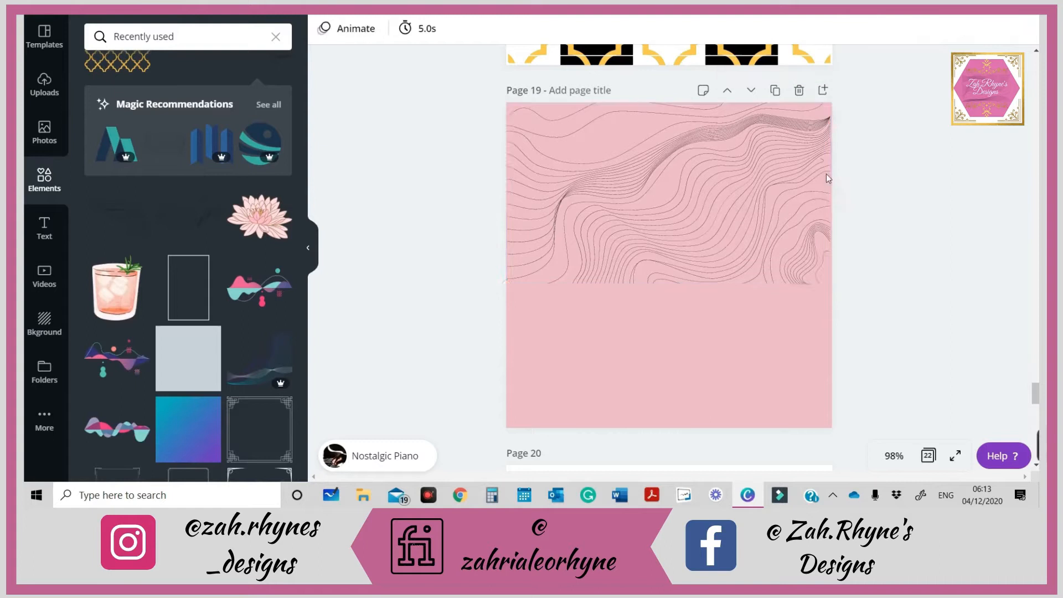
- Duplicate the contour-line graphic, flip the copy vertically and place it directly below the original
left_click(776, 183)
left_click(1003, 28)
left_click_drag(697, 183, 686, 213)
left_click(363, 28)
left_click(399, 88)
left_click_drag(763, 236, 767, 378)
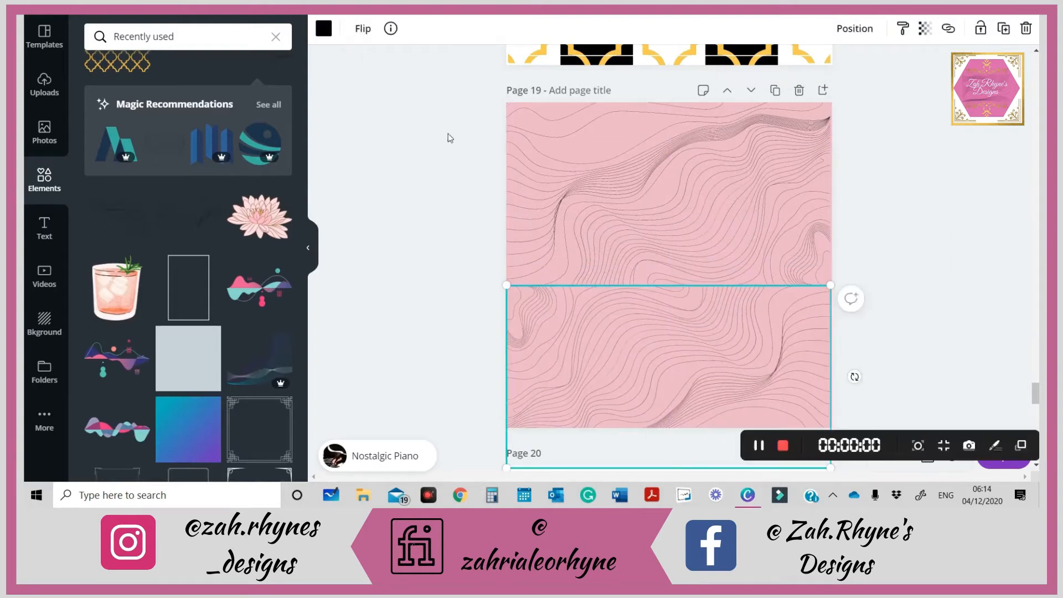
- Flip the lower contour-line copy horizontally so it mirrors the upper graphic
left_click(363, 29)
left_click(368, 64)
left_click(406, 183)
left_click(587, 356)
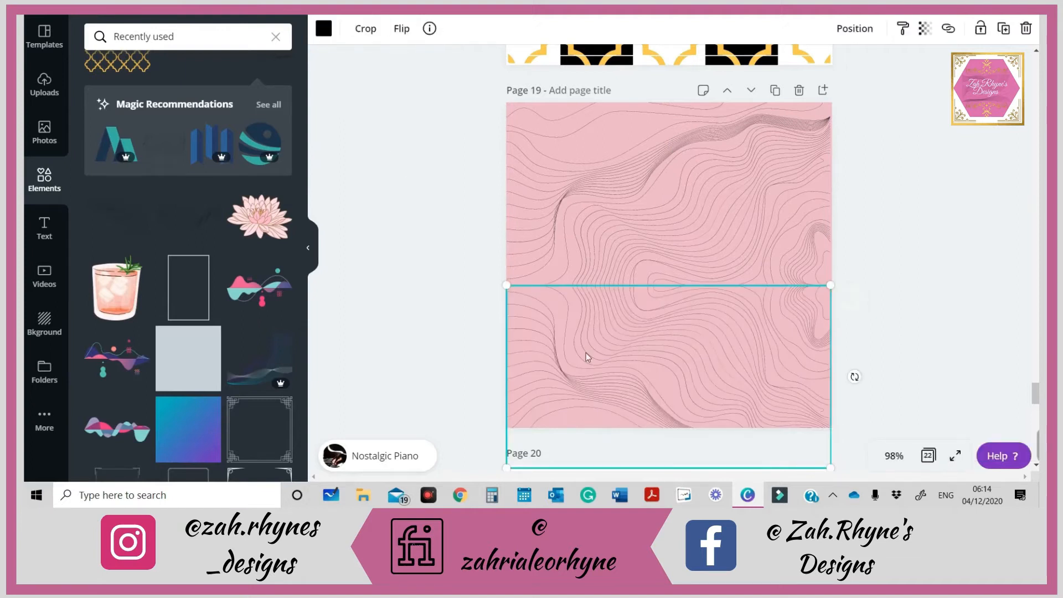
- Try repositioning and horizontally flipping the lower contour-line graphic, and delete both graphics from page 19
left_click_drag(518, 294, 807, 331)
left_click_drag(671, 276, 736, 309)
left_click(874, 234)
left_click(742, 310)
left_click(400, 30)
left_click(435, 64)
left_click(1021, 227)
left_click_drag(439, 117, 637, 288)
key("Delete")
- Add the square gradient element, recolour it in lavender and muted purple, and stretch it over all of page 19
left_click(188, 429)
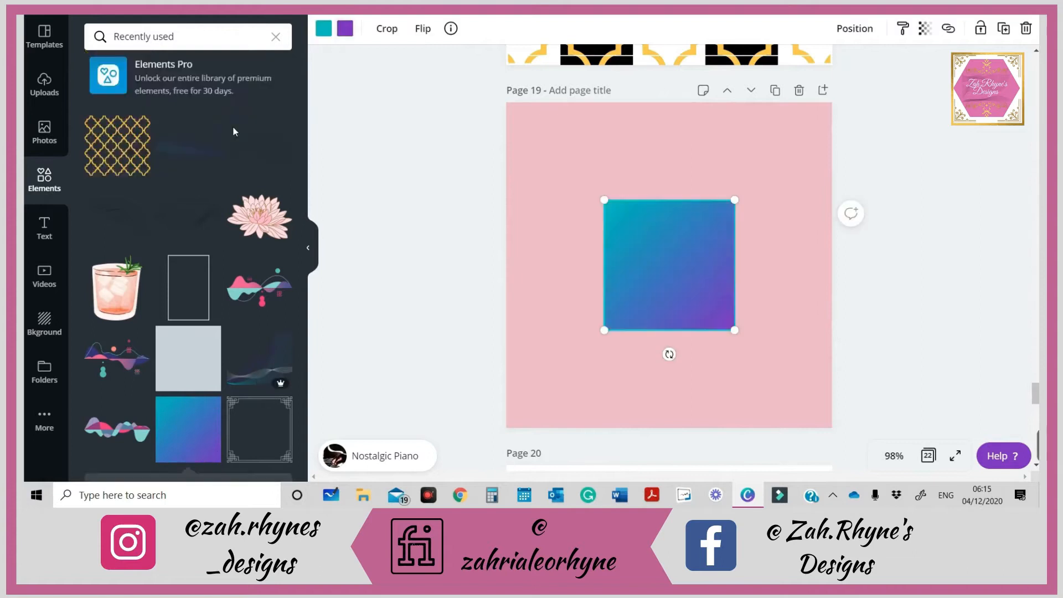
left_click(323, 29)
left_click(241, 197)
left_click_drag(604, 201, 500, 96)
left_click_drag(660, 238, 756, 338)
left_click_drag(589, 185, 515, 104)
- Make the gradient square partly transparent and change its lavender colour to light pink
left_click(925, 28)
left_click_drag(884, 63, 837, 78)
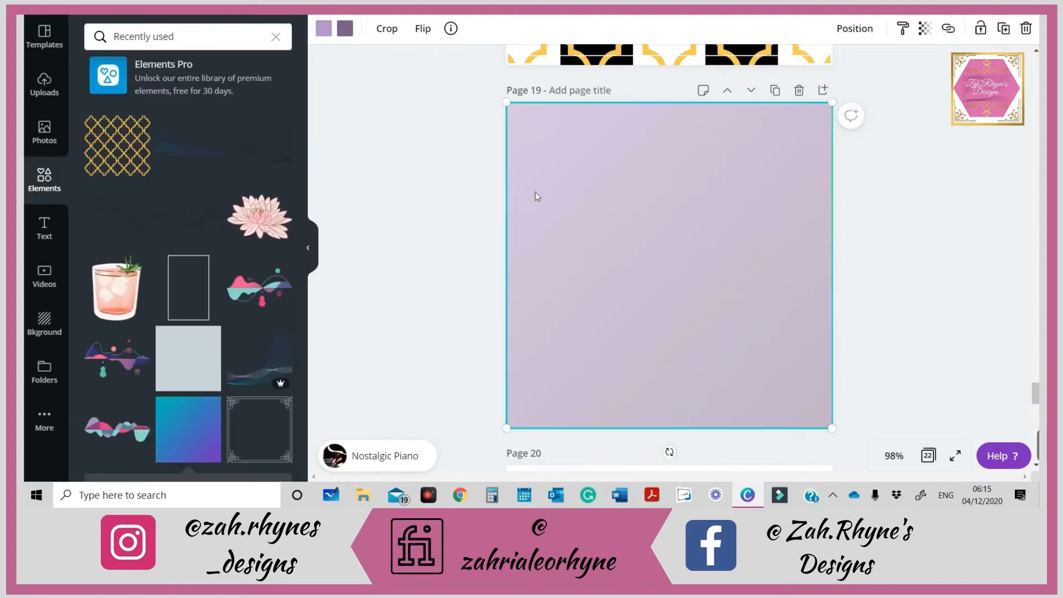
scroll(526, 188, "down", 3)
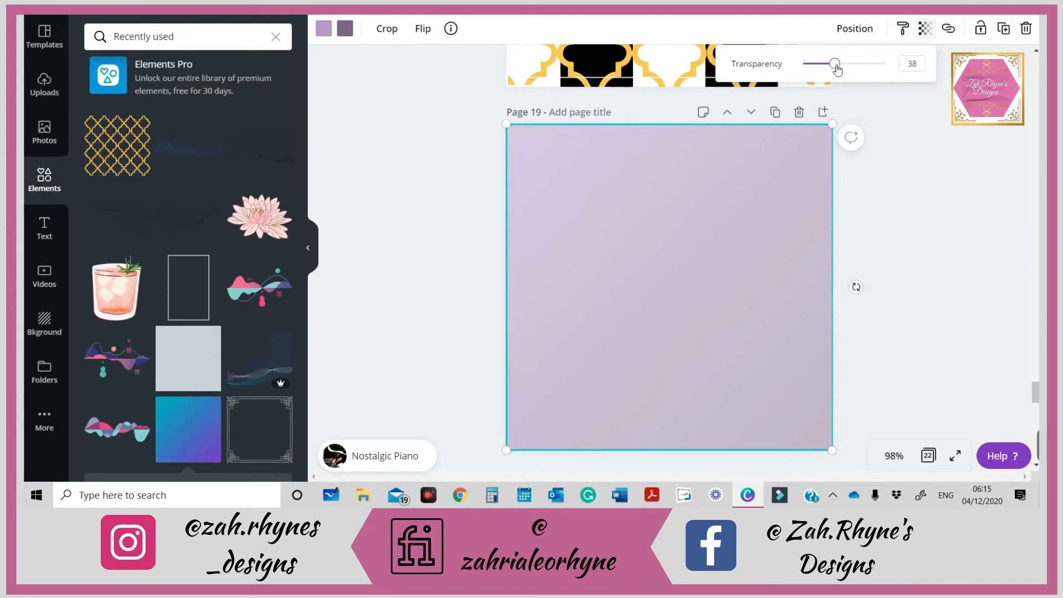
left_click_drag(836, 75, 864, 75)
left_click(628, 148)
left_click(340, 30)
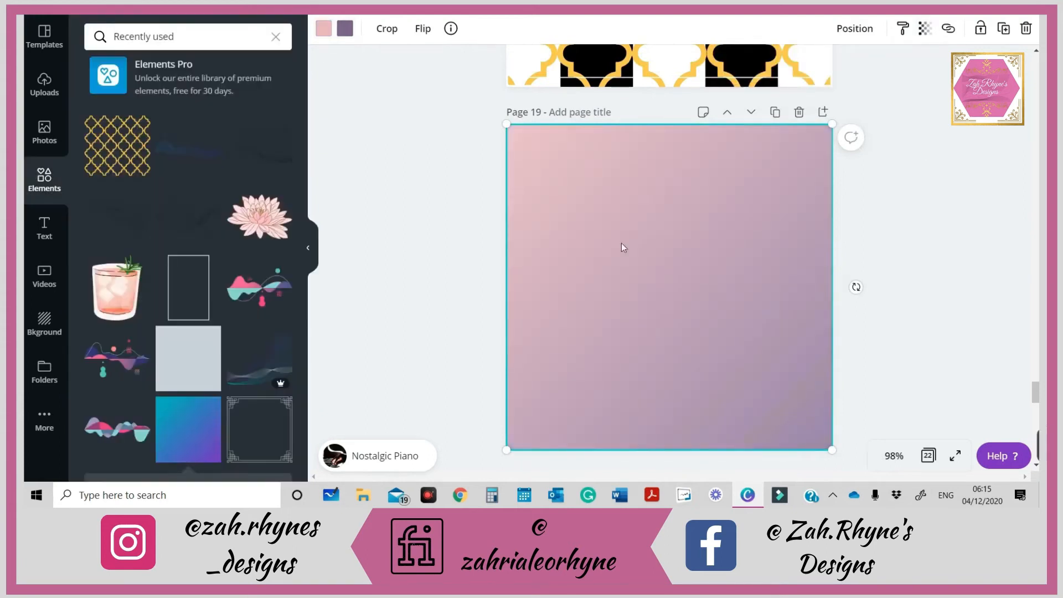
left_click(925, 164)
- Add a square shape over the gradient on page 19 and colour it light grey
scroll(337, 346, "down", 2)
key("r")
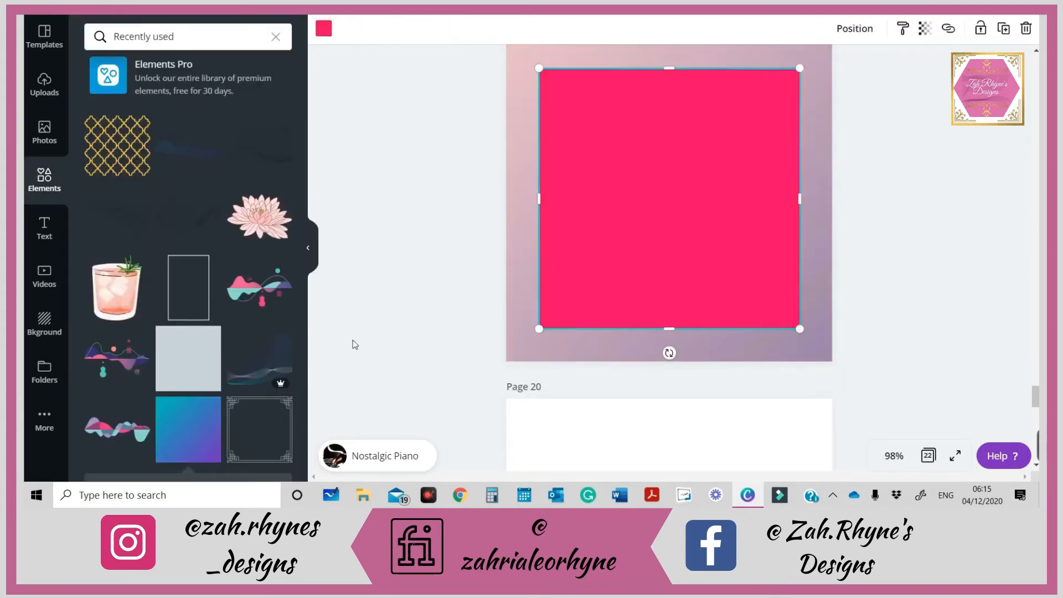
left_click(325, 31)
left_click(241, 366)
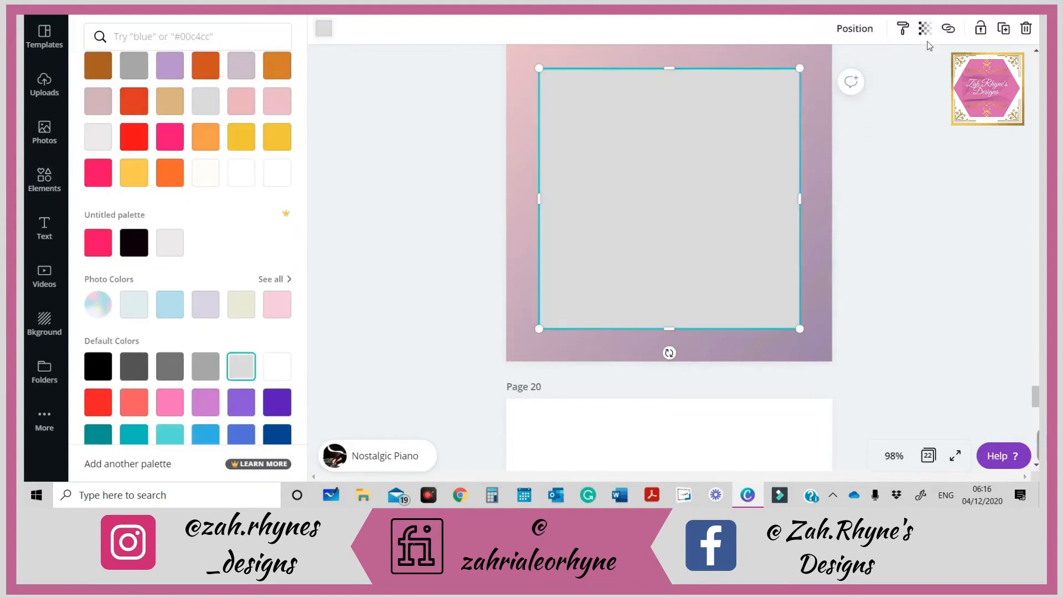
- Make the grey square partly transparent, enlarge it slightly and centre it on page 19
left_click(946, 31)
left_click(927, 30)
left_click_drag(883, 63, 862, 63)
left_click(791, 102)
scroll(632, 338, "up", 2)
left_click_drag(631, 340, 628, 342)
scroll(628, 343, "down", 2)
left_click_drag(798, 334, 812, 347)
left_click_drag(722, 271, 725, 267)
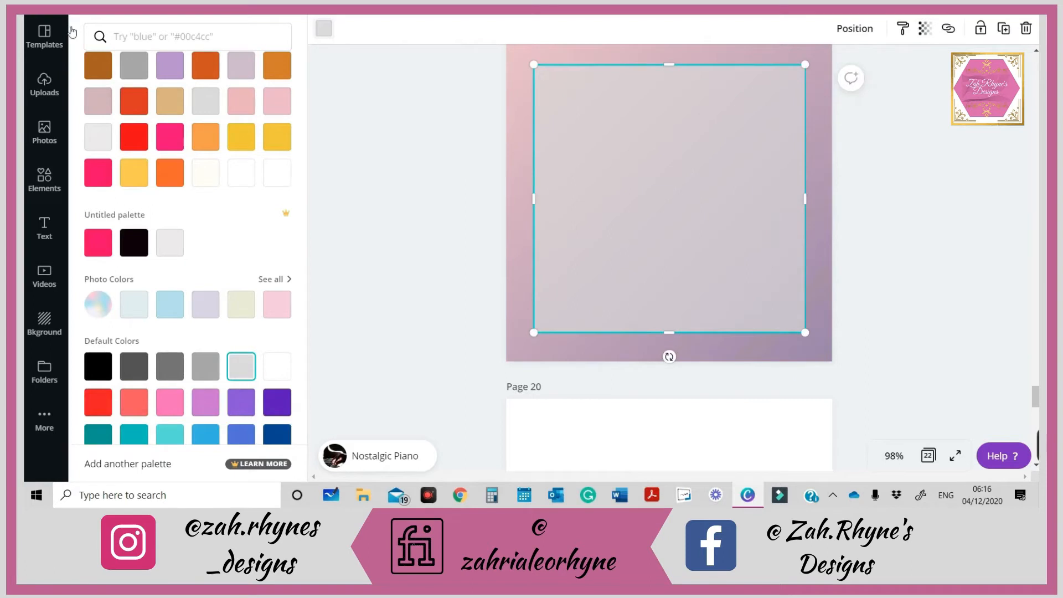
- Search the elements for gold and place the wavy gold abstract outline on page 19
left_click(45, 179)
left_click(119, 94)
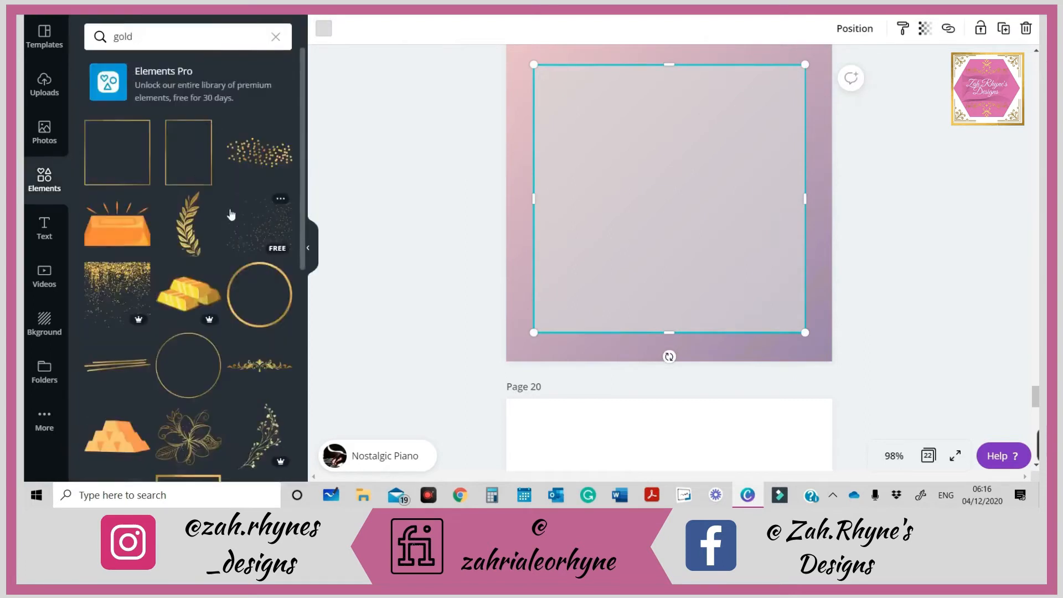
scroll(231, 214, "down", 8)
left_click_drag(116, 277, 742, 75)
scroll(878, 169, "down", 2)
scroll(878, 168, "up", 4)
left_click_drag(947, 155, 712, 335)
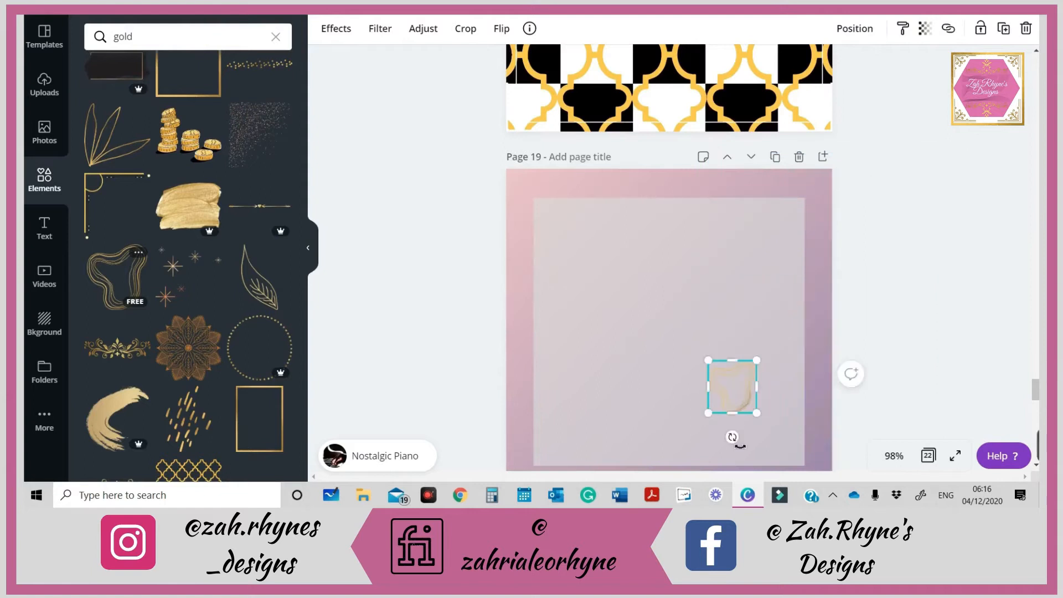
- Position the wavy gold outline over the upper-right corner of the grey square
left_click_drag(738, 370, 750, 369)
left_click_drag(736, 385, 799, 211)
key("ctrl+d")
left_click_drag(732, 241, 953, 311)
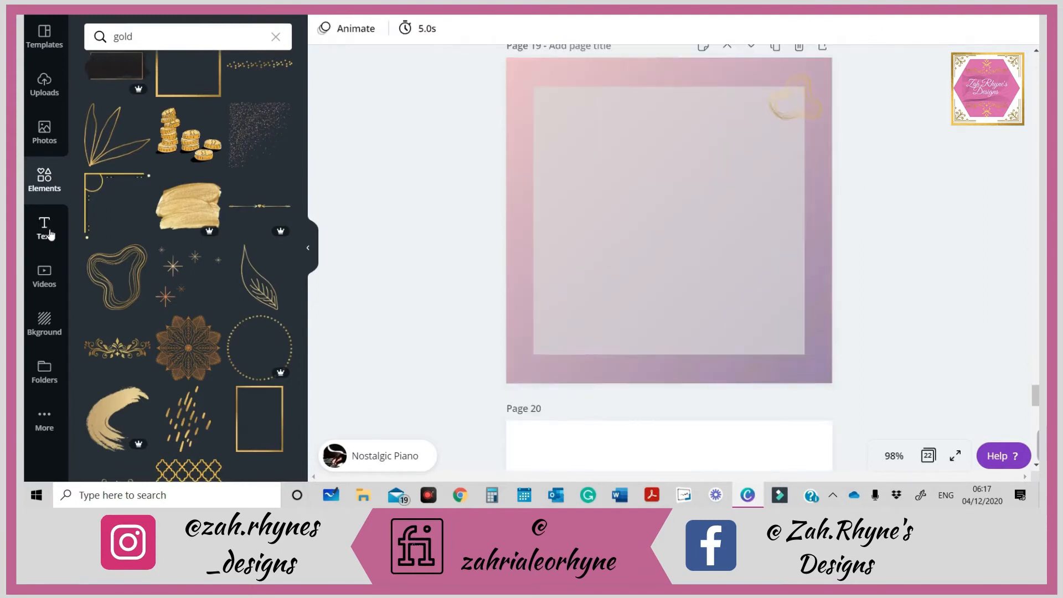
- Place the gold leaf outline near the lower-left corner of page 19 and flip it
scroll(119, 214, "up", 2)
left_click_drag(98, 216, 513, 283)
left_click_drag(775, 148, 789, 332)
left_click(501, 29)
left_click(518, 75)
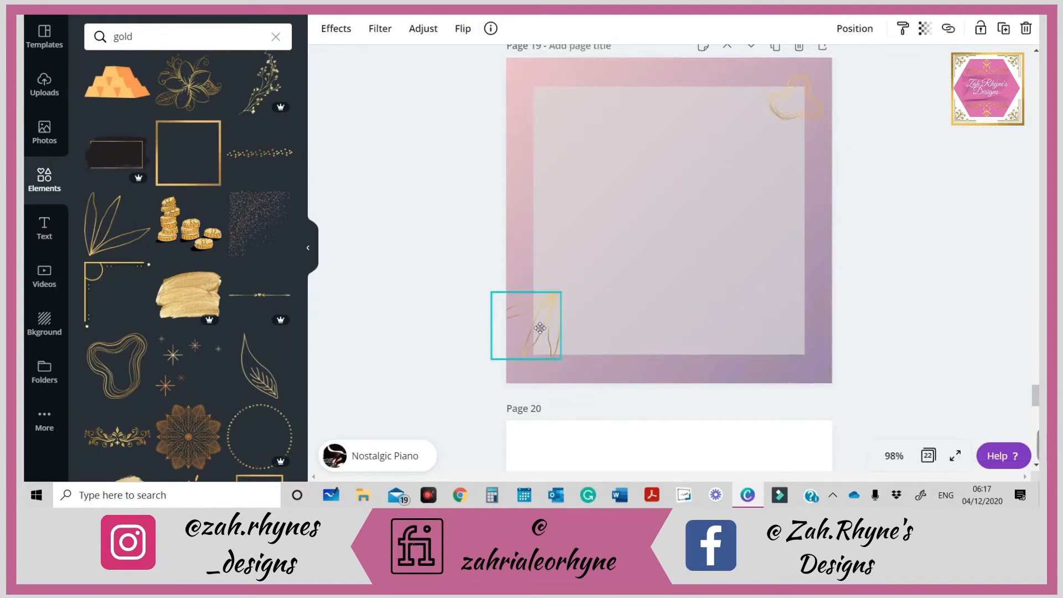
- Flip the gold leaf outline again and position it over the lower-left corner of the grey square
left_click(463, 31)
left_click(474, 91)
left_click(490, 64)
left_click_drag(545, 341, 579, 341)
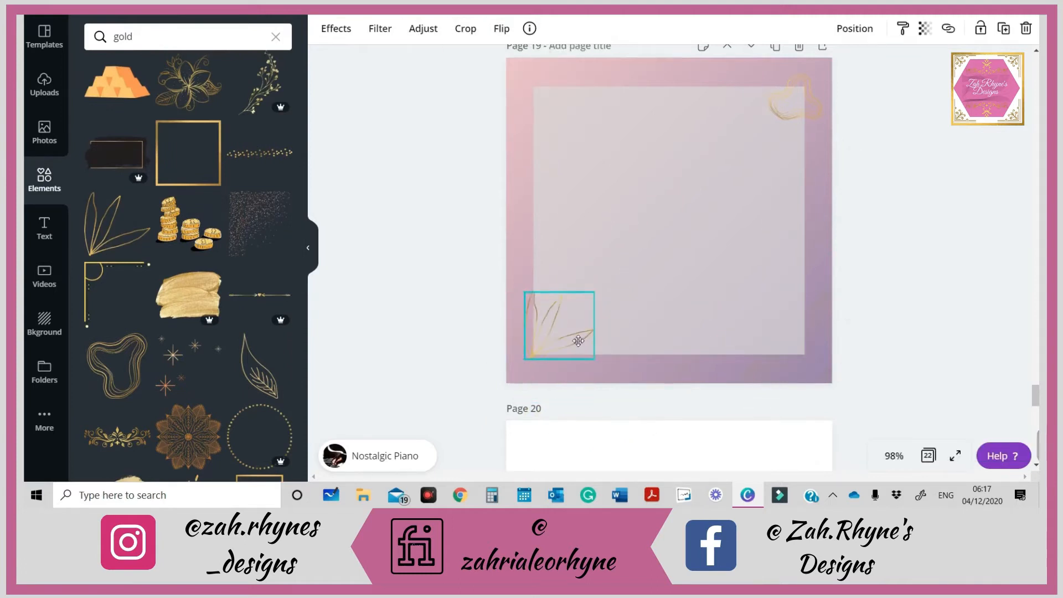
left_click(500, 26)
left_click_drag(556, 379, 559, 297)
left_click(463, 28)
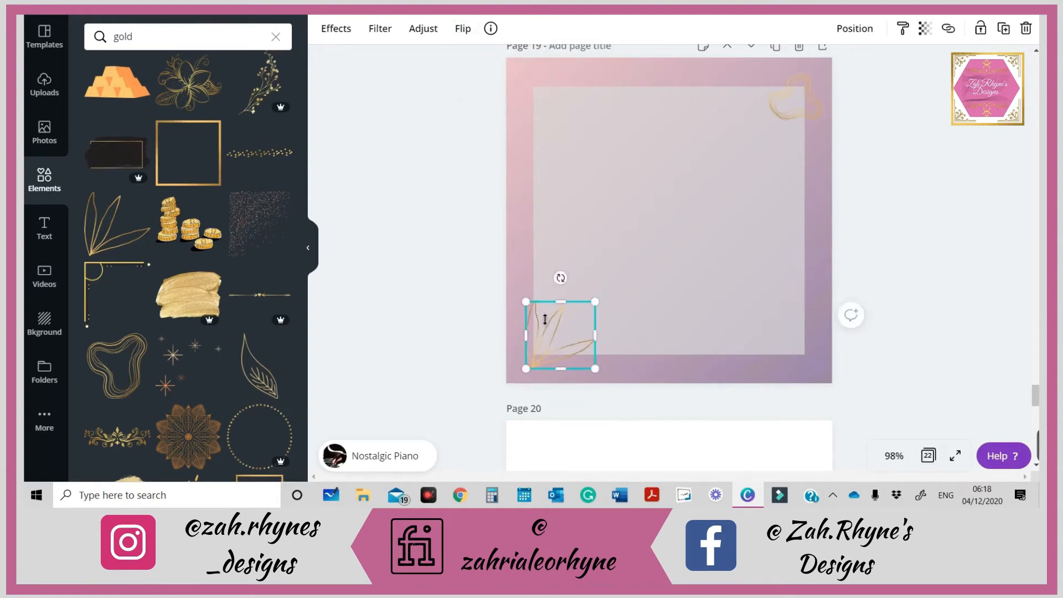
- Add a pink copy of the square on page 19, slightly offset over the grey square
left_click(570, 137)
left_click(324, 28)
left_click(258, 236)
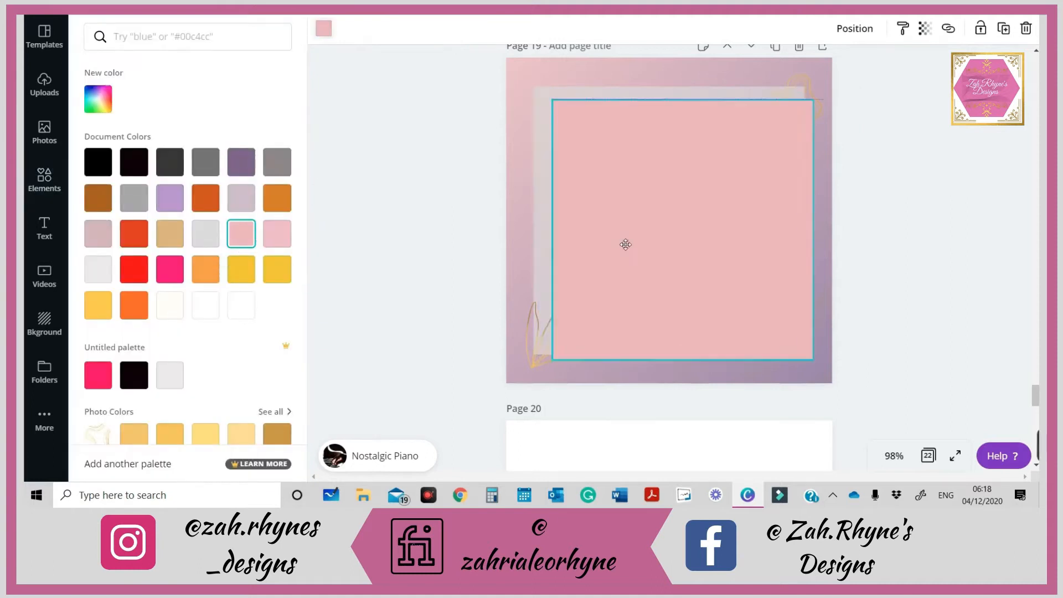
left_click_drag(627, 234, 635, 238)
- Rotate and flip the gold leaf outline and tuck it at the pink square's lower-left corner
left_click(539, 339)
left_click_drag(560, 279, 582, 346)
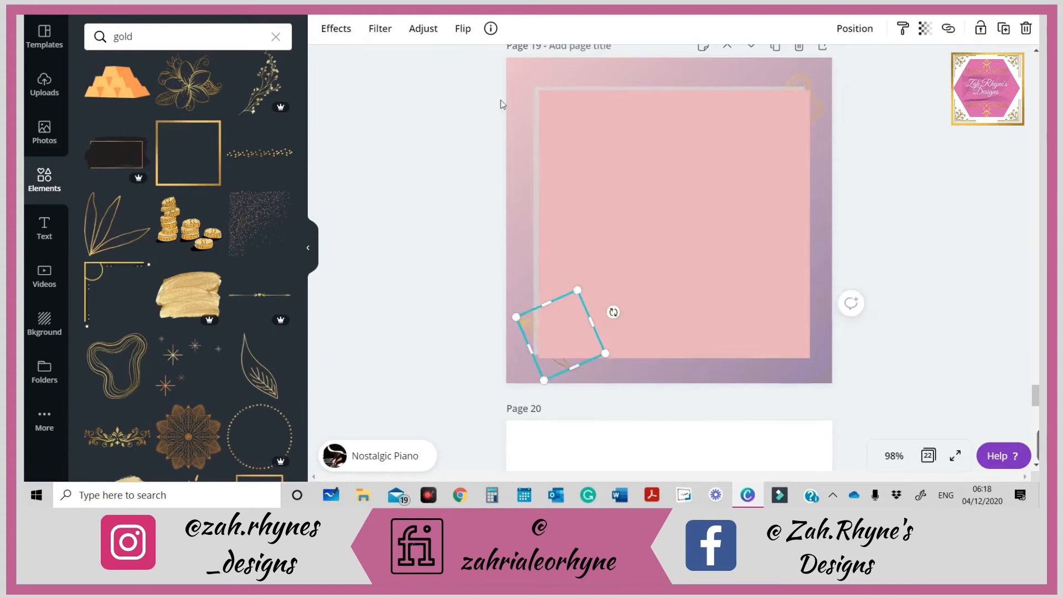
left_click(463, 28)
left_click(500, 321)
left_click_drag(554, 366, 527, 352)
left_click_drag(622, 310, 610, 244)
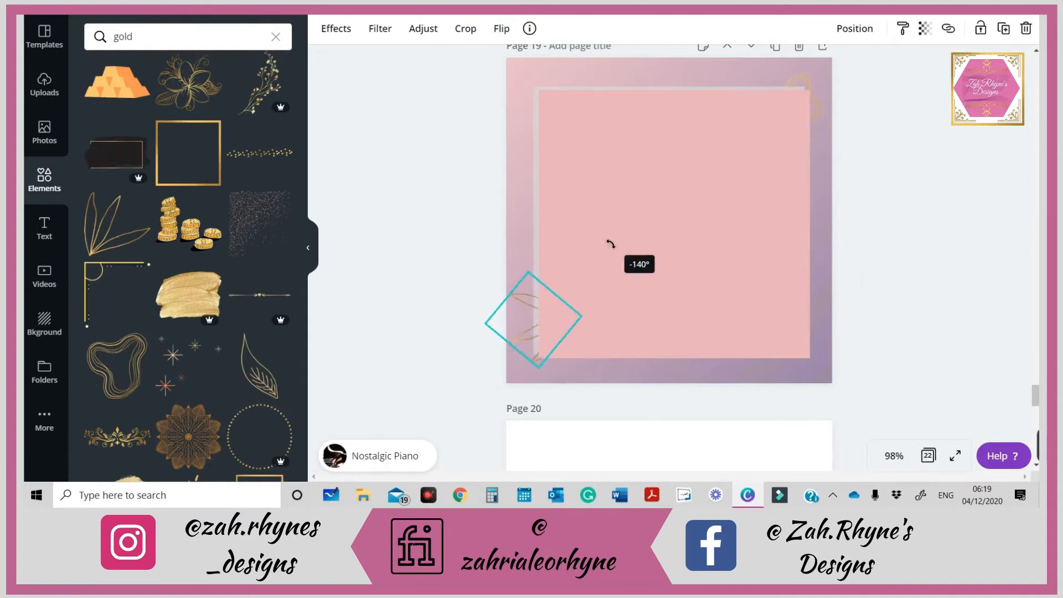
left_click(387, 197)
- Add the scattered gold dashes, reduce and rotate them, and place them over the pink square's lower-left corner
scroll(185, 232, "down", 5)
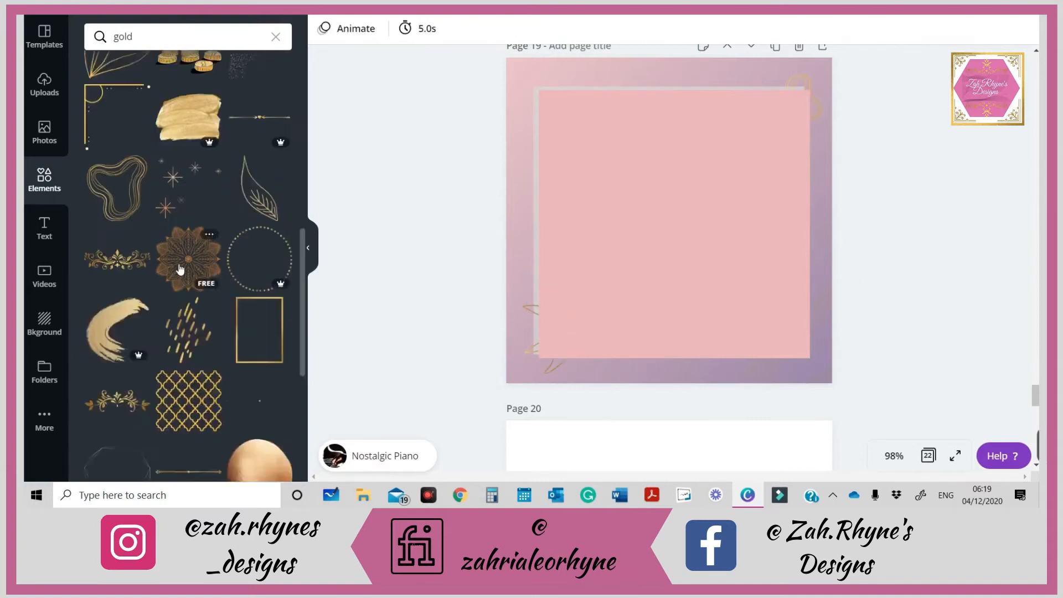
left_click(185, 232)
left_click_drag(759, 91, 622, 287)
left_click_drag(599, 331, 526, 357)
left_click_drag(553, 324, 630, 335)
left_click_drag(542, 408, 678, 347)
left_click_drag(565, 340, 573, 351)
left_click(923, 263)
- Try the gold leafy branch on page 19 and remove it
scroll(185, 230, "down", 8)
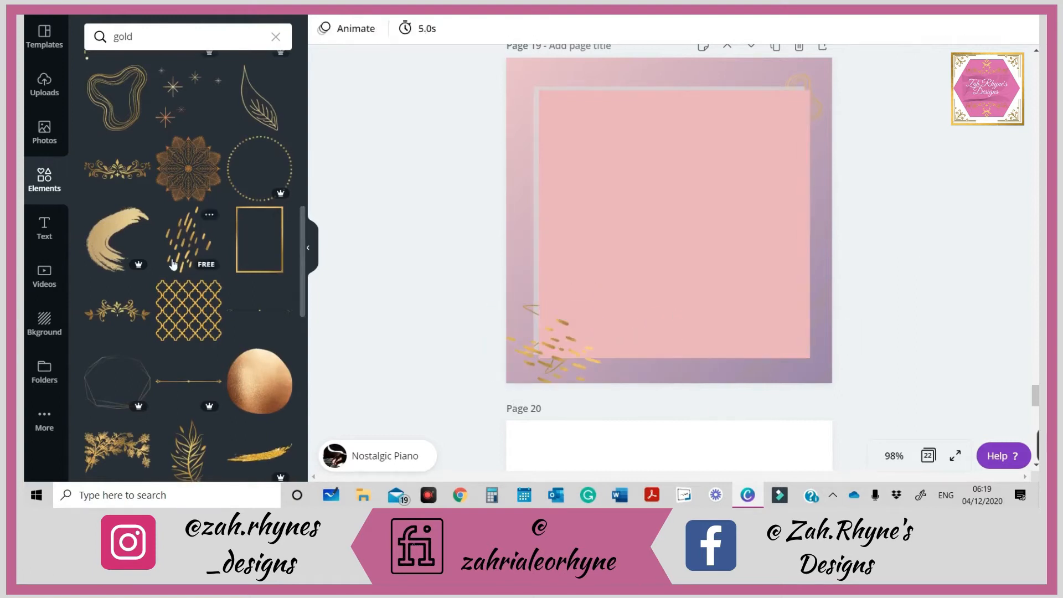
scroll(191, 227, "down", 5)
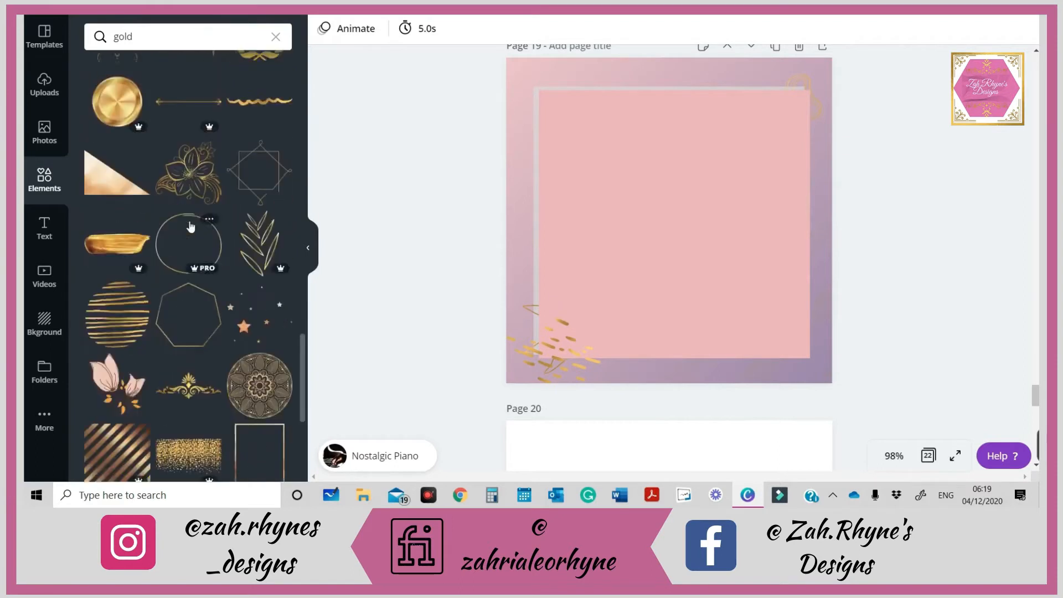
left_click(260, 158)
left_click_drag(712, 157, 687, 222)
left_click(1026, 28)
- Add the strip of gold brush dabs and place it across the pink square's lower-right edge
scroll(196, 169, "down", 10)
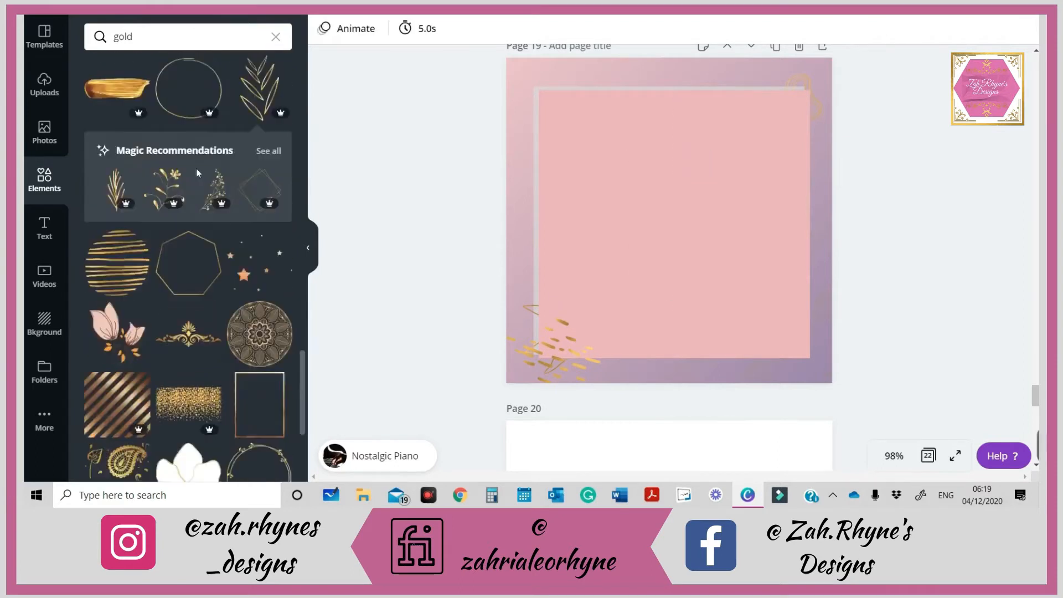
left_click(259, 105)
mouse_move(807, 204)
left_mouse_down()
mouse_move(654, 227)
mouse_move(810, 366)
mouse_move(820, 359)
left_mouse_up()
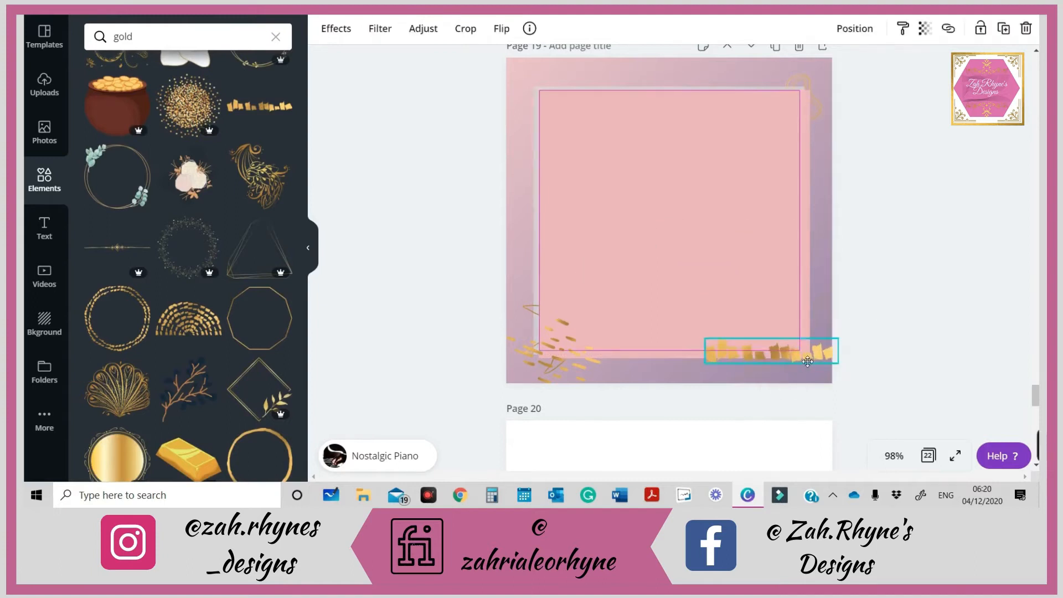
left_click(874, 285)
- Send the gold brush strip behind the pink square and nudge it along the square's lower edge
right_click(789, 357)
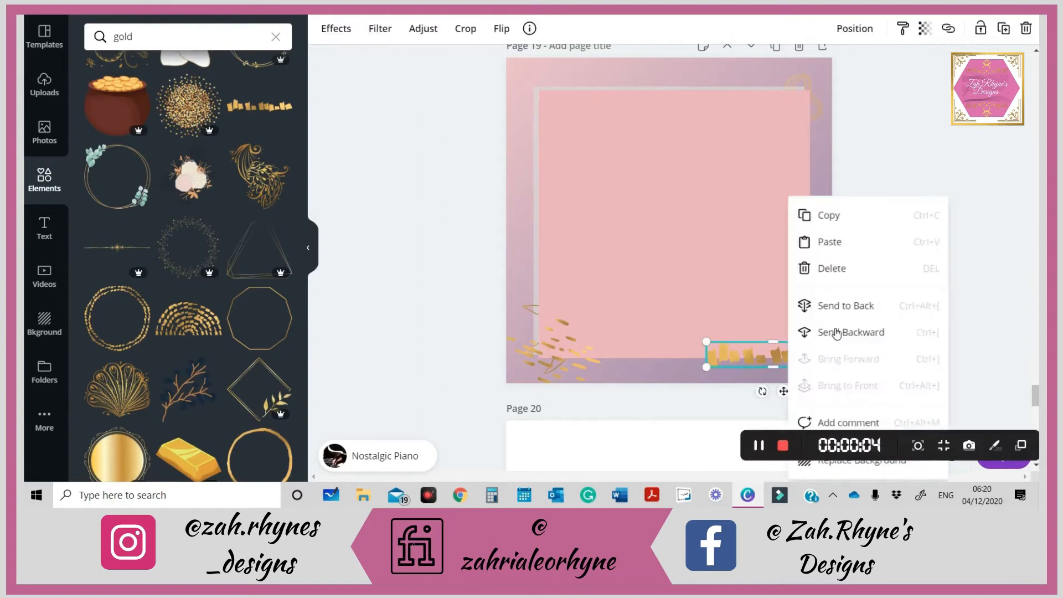
left_click(835, 332)
left_click(463, 28)
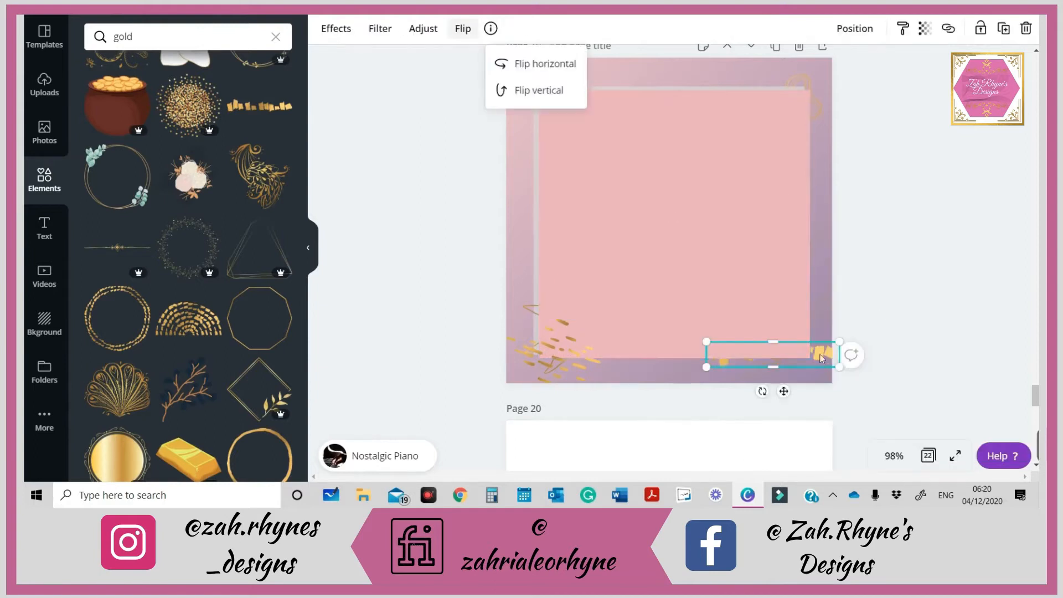
left_click_drag(822, 359, 798, 365)
left_click(878, 272)
- Place a copy of the gold brush strip along the pink square's upper-left edge
left_click(707, 366)
mouse_move(707, 367)
left_mouse_down()
mouse_move(532, 103)
mouse_move(556, 105)
mouse_move(532, 93)
left_mouse_up()
left_click(463, 28)
left_click(470, 126)
left_click(391, 224)
- Place a smaller set of scattered gold dashes over the pink square's upper-right corner
left_click(622, 349)
left_click_drag(622, 349, 809, 127)
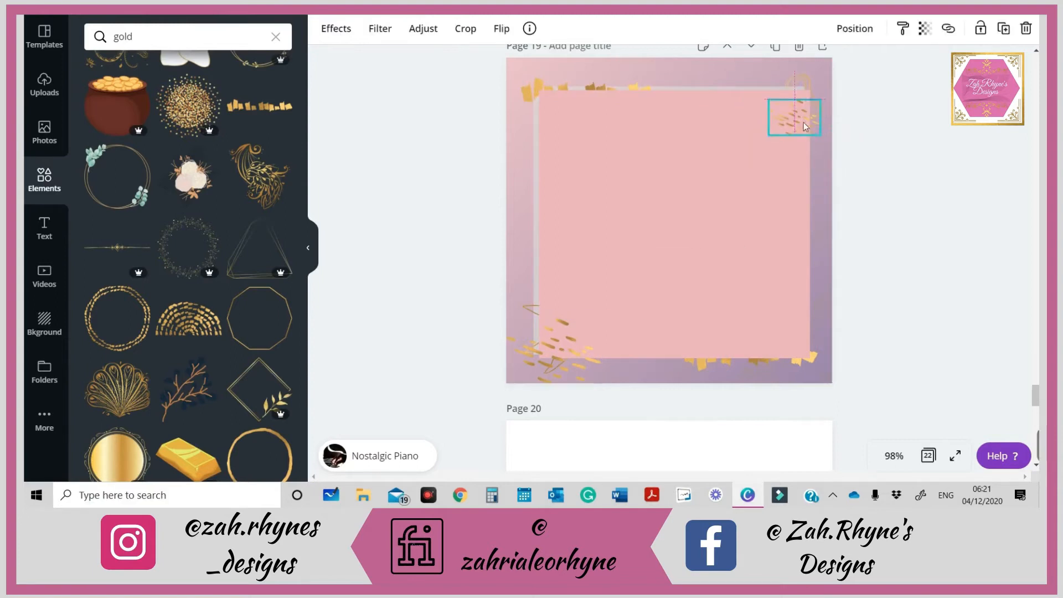
left_click(826, 168)
- Search the elements for gold squares
scroll(161, 151, "up", 10)
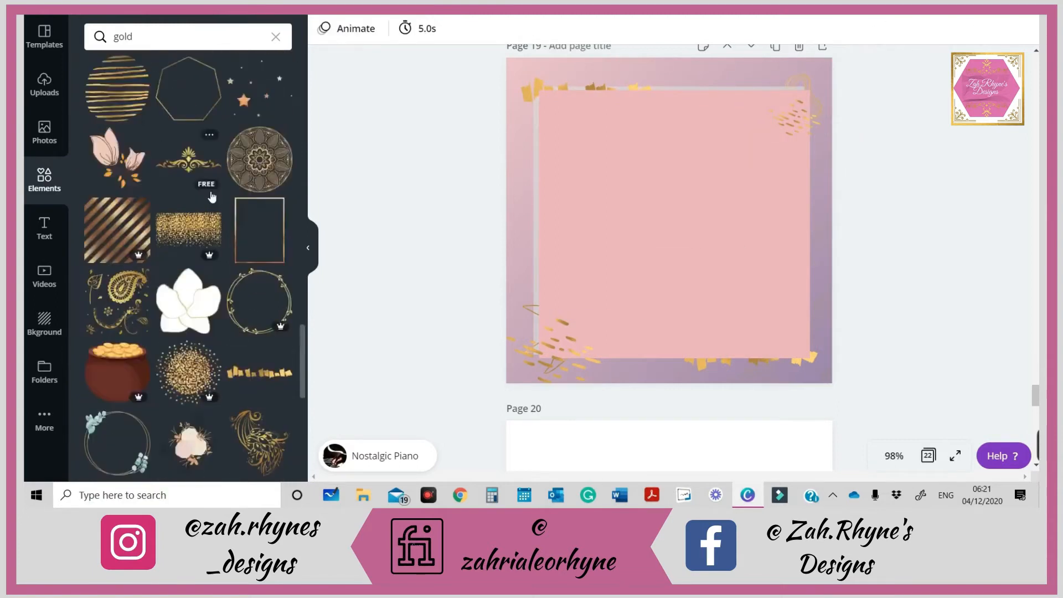
left_click(206, 40)
type("squares")
key("Return")
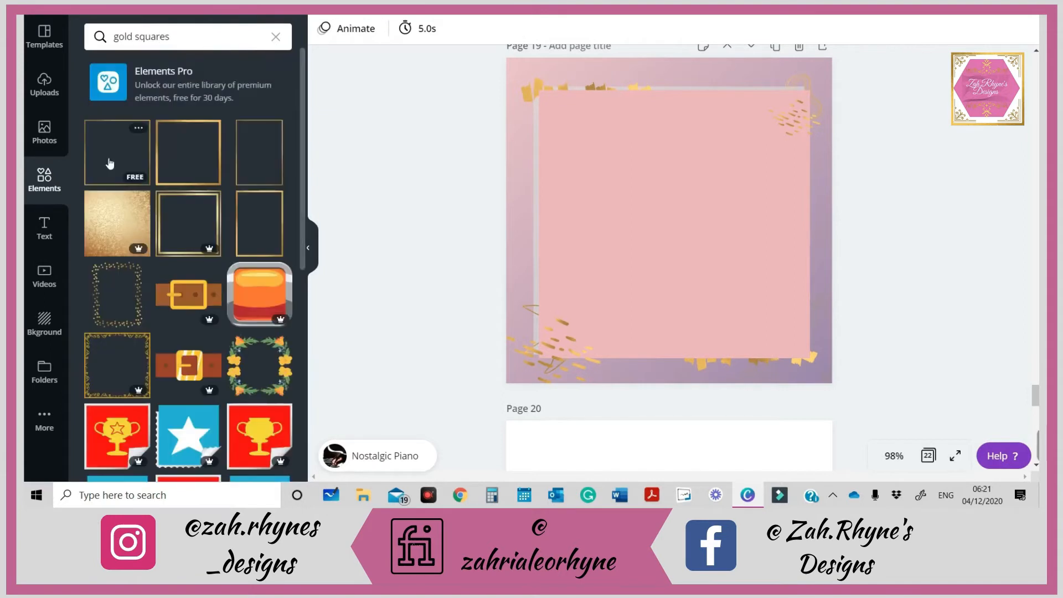
- Add a thin gold square frame and enlarge it to the edges of page 19
left_click(803, 352)
left_click_drag(806, 354, 833, 384)
left_click(702, 262)
left_click(875, 167)
left_click(797, 144)
left_click_drag(834, 59, 838, 60)
left_click(878, 127)
- Move the gold frame down the page and lock the selected artwork
left_click(748, 199)
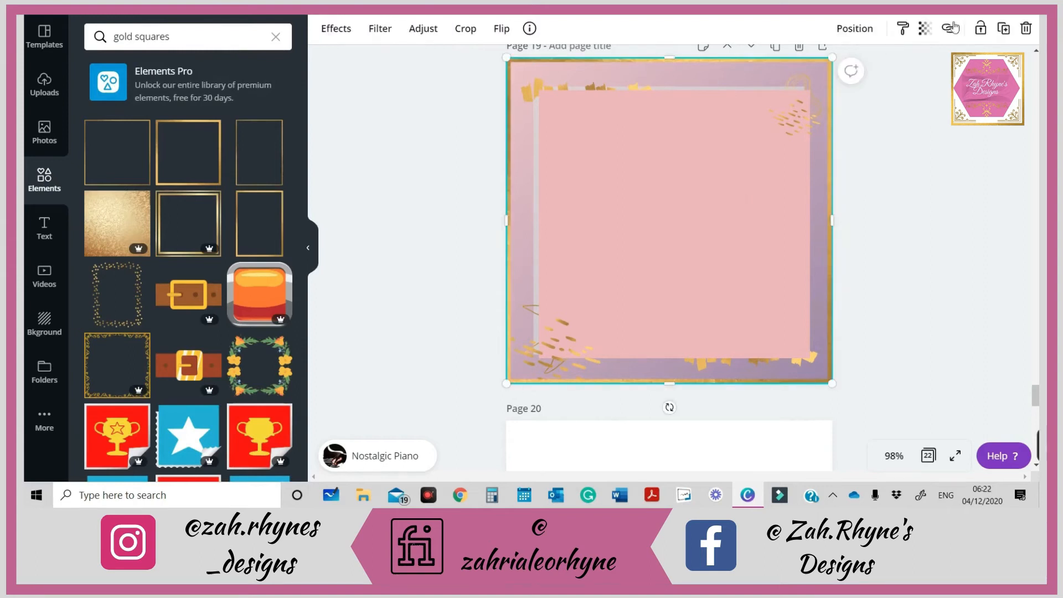
left_click_drag(549, 104, 528, 253)
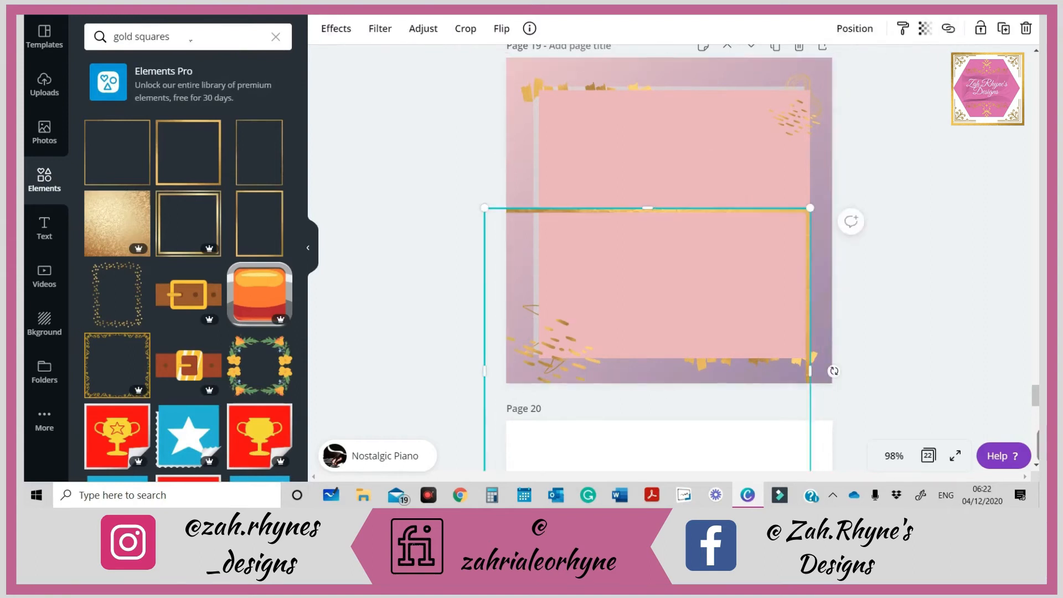
left_click(276, 36)
left_click_drag(390, 90, 848, 382)
left_click(980, 28)
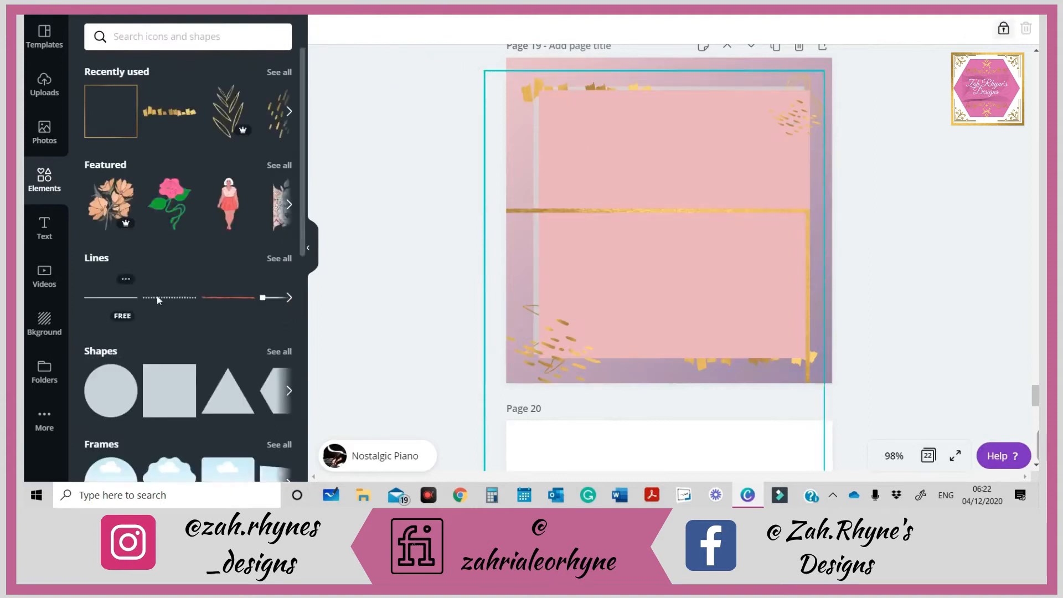
- Add a brushed line to page 19 and colour it golden yellow
left_click(158, 300)
left_click(323, 29)
left_click(134, 305)
- Resize the golden line and align it along the top edge of the pink square
left_click_drag(661, 220, 665, 131)
left_click_drag(764, 136, 969, 283)
left_click_drag(583, 136, 222, 110)
left_click_drag(961, 137, 573, 146)
left_click_drag(556, 141, 641, 128)
left_click_drag(575, 120, 665, 97)
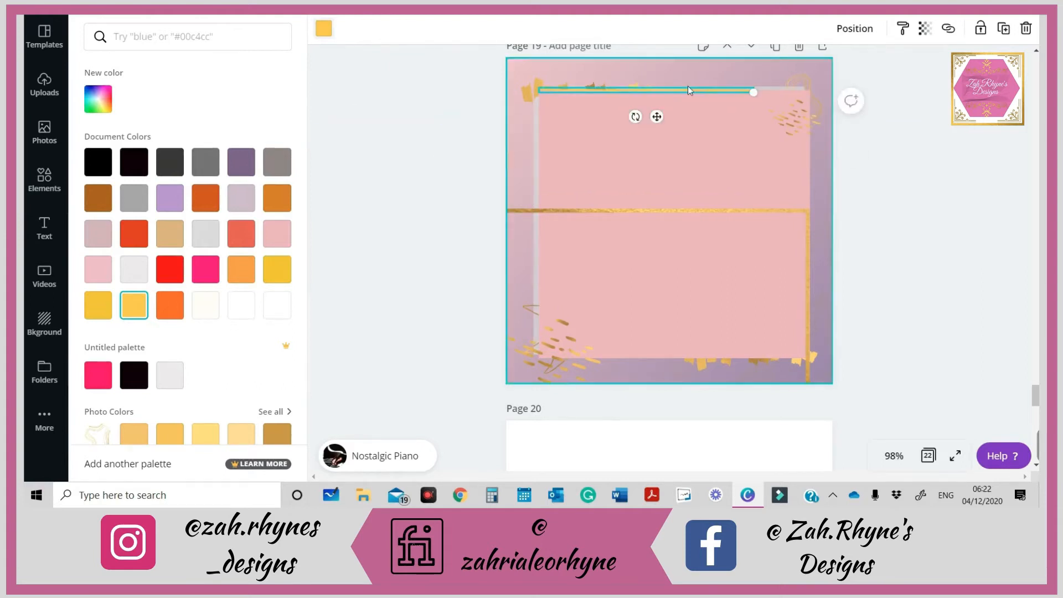
left_click(889, 127)
- Duplicate the golden line and colour the copy light purple
left_click(580, 90)
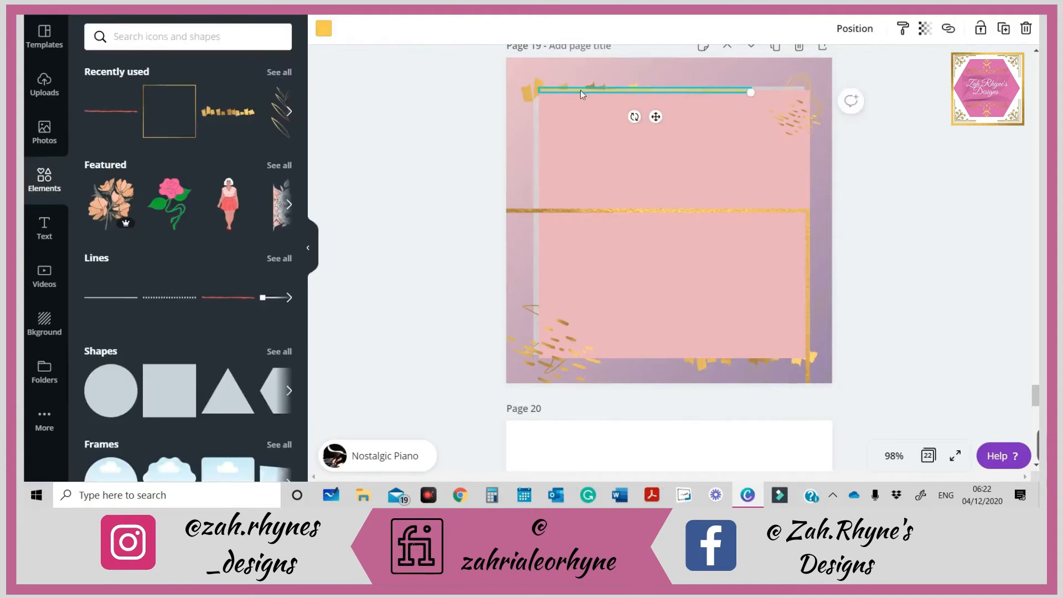
key("ctrl+c")
key("ctrl+v")
left_click(324, 28)
left_click(166, 206)
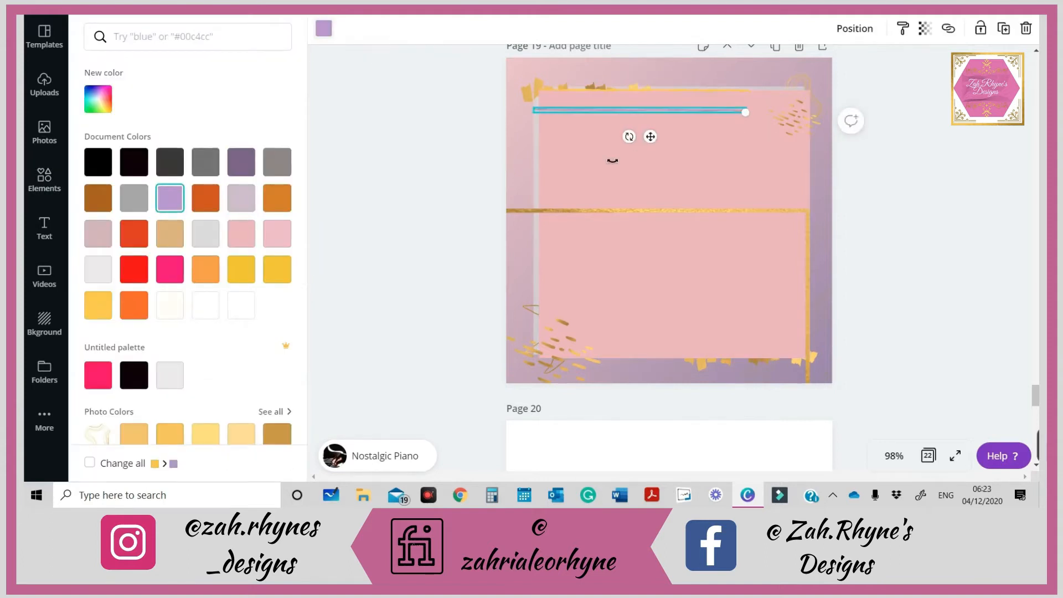
- Turn the light purple line vertical and move it to the pink square's left edge
left_click_drag(612, 161, 437, 109)
left_click_drag(639, 127, 549, 194)
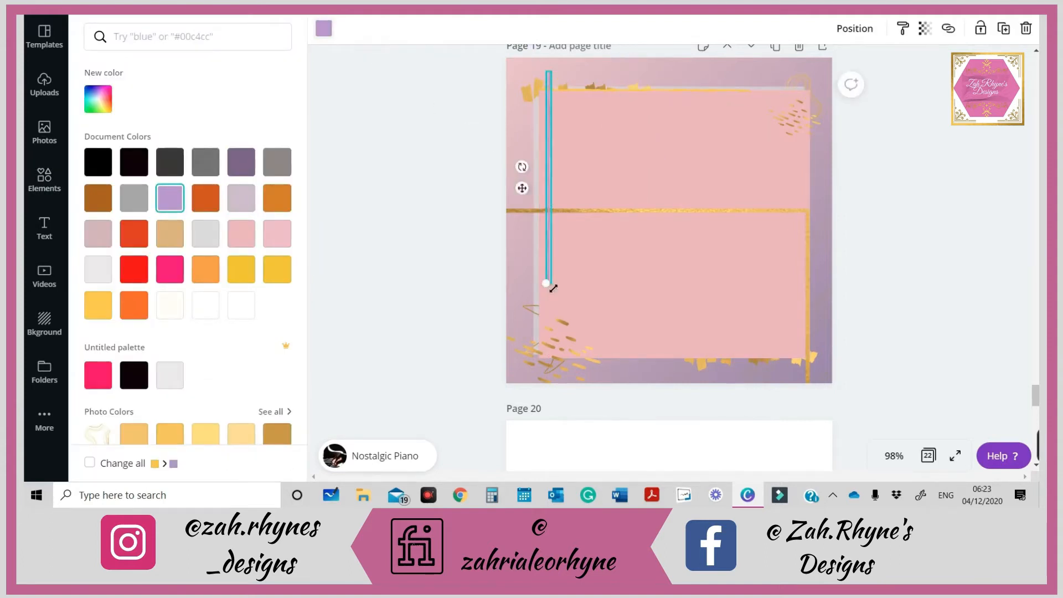
left_click_drag(561, 292, 487, 341)
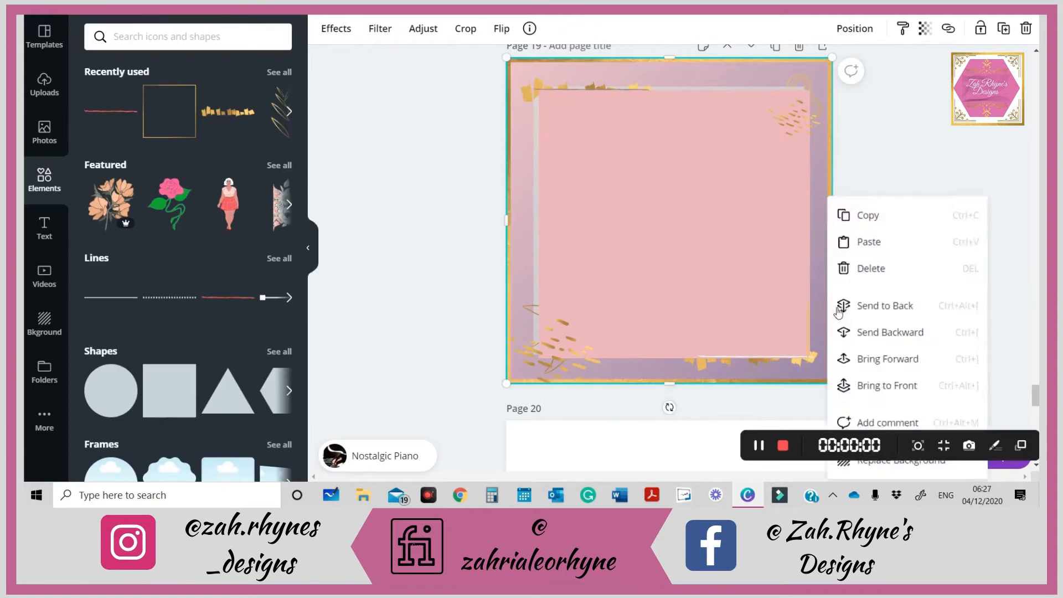
- Fit the gold frame to the edges of page 19 and lock it
left_click(818, 217)
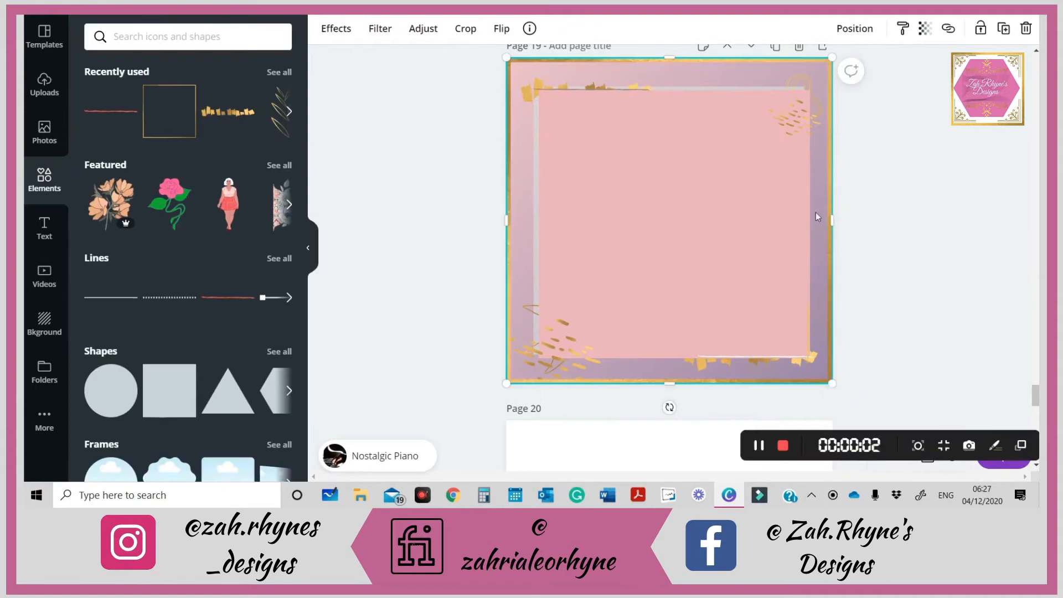
left_click_drag(825, 218, 824, 218)
left_click_drag(840, 63, 842, 61)
left_click_drag(735, 188, 736, 189)
left_click(981, 28)
left_click(888, 163)
- Move the gold frame down and to the right, clear of the pink square's upper accents
scroll(876, 139, "down", 6)
scroll(893, 151, "up", 5)
scroll(838, 178, "up", 2)
left_click(666, 138)
left_click(926, 174)
left_click_drag(671, 183, 713, 312)
- Shift the group holding the pink square and gold accents slightly to the left
left_click(551, 185)
left_click_drag(556, 171, 598, 178)
right_click(536, 166)
left_click(592, 349)
left_click_drag(653, 197, 618, 204)
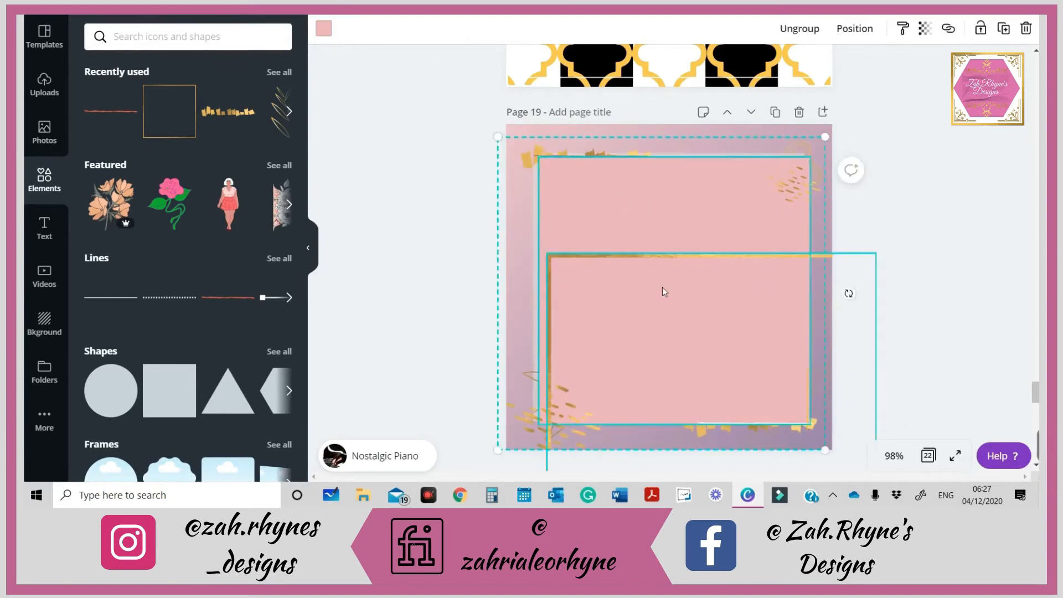
- Move the gold frame off page 19 and select the group with the pink square and accents
left_click_drag(671, 299, 890, 505)
left_click(935, 477)
left_click(674, 237)
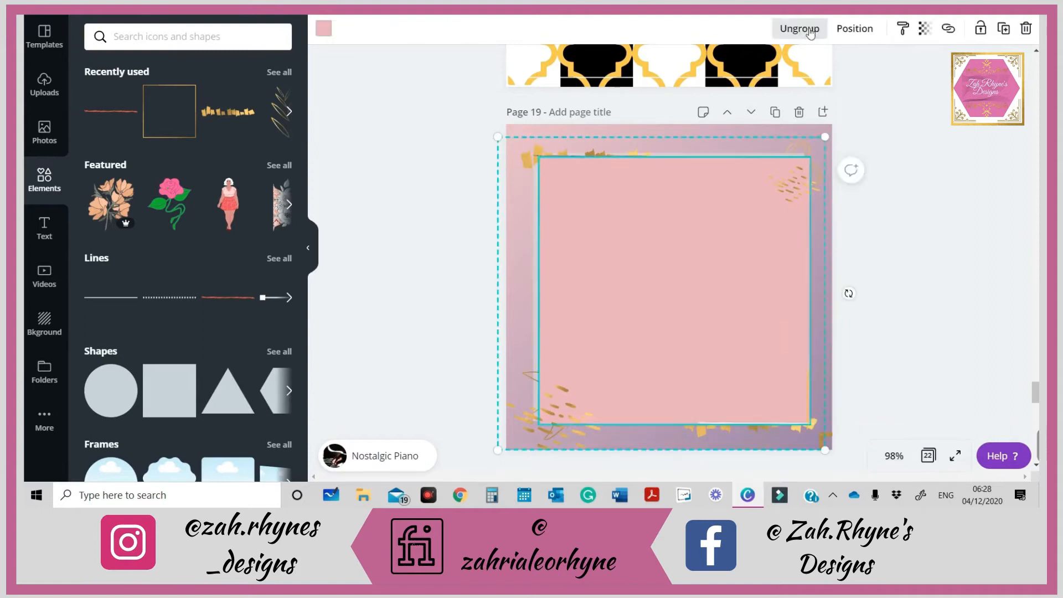
left_click(798, 28)
left_click(828, 28)
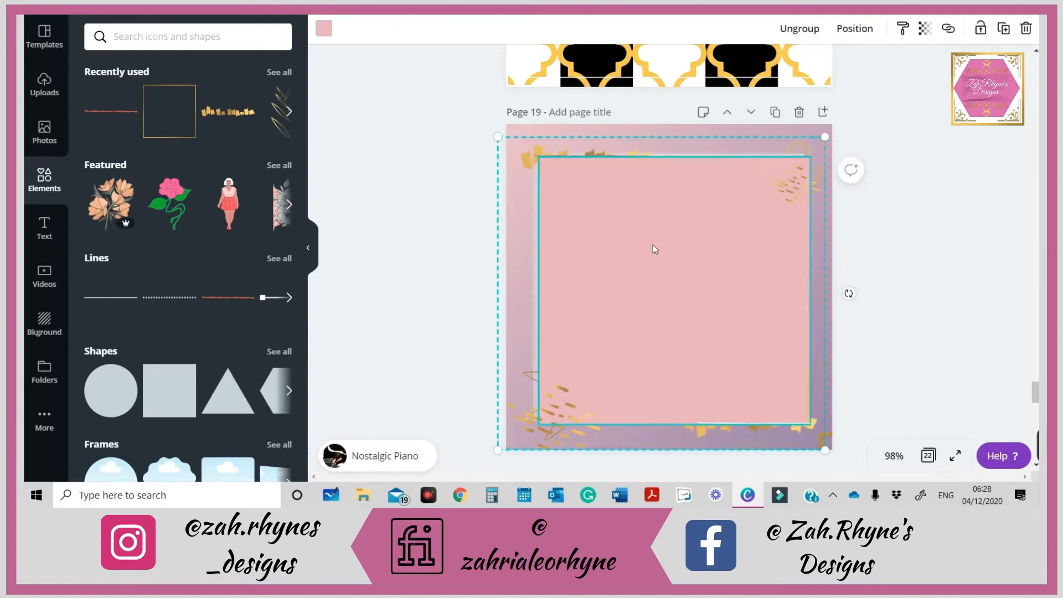
- Enlarge the pink square group slightly and reposition it over the centre of page 19
left_click_drag(826, 137, 836, 143)
mouse_move(748, 196)
left_mouse_down()
mouse_move(729, 211)
mouse_move(755, 191)
left_mouse_up()
left_click_drag(500, 455, 491, 458)
left_click_drag(740, 332, 746, 326)
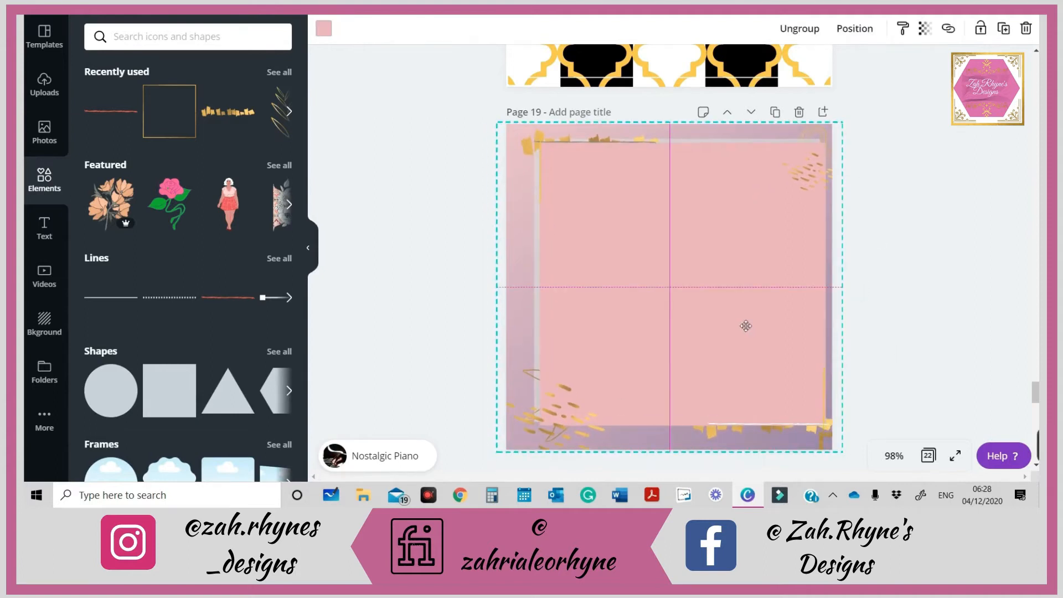
left_click_drag(772, 245, 762, 246)
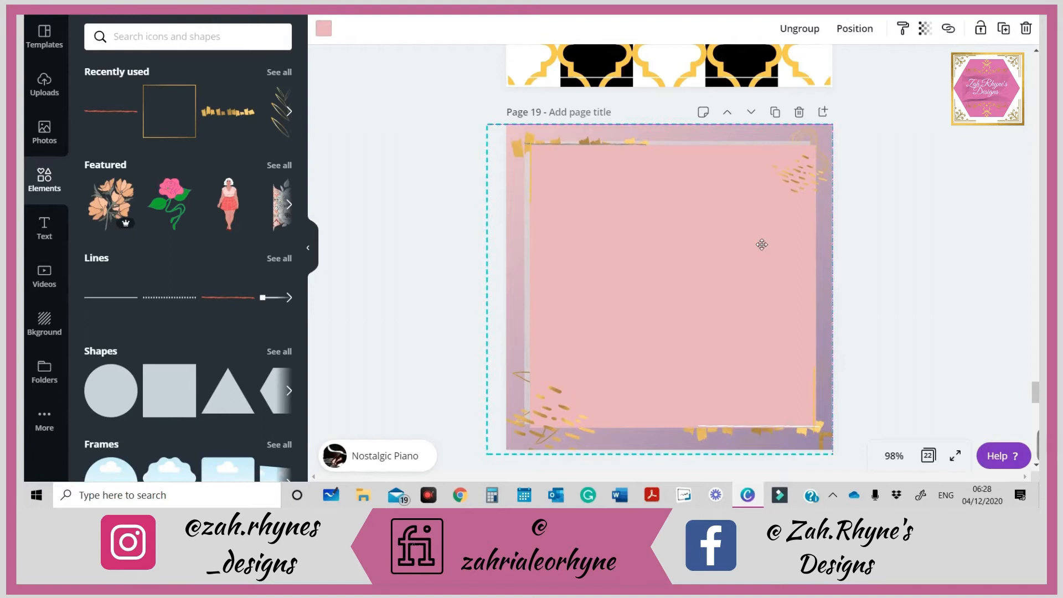
- Fit the gold frame around the edges of page 19 again and lock it
left_click_drag(829, 446, 514, 138)
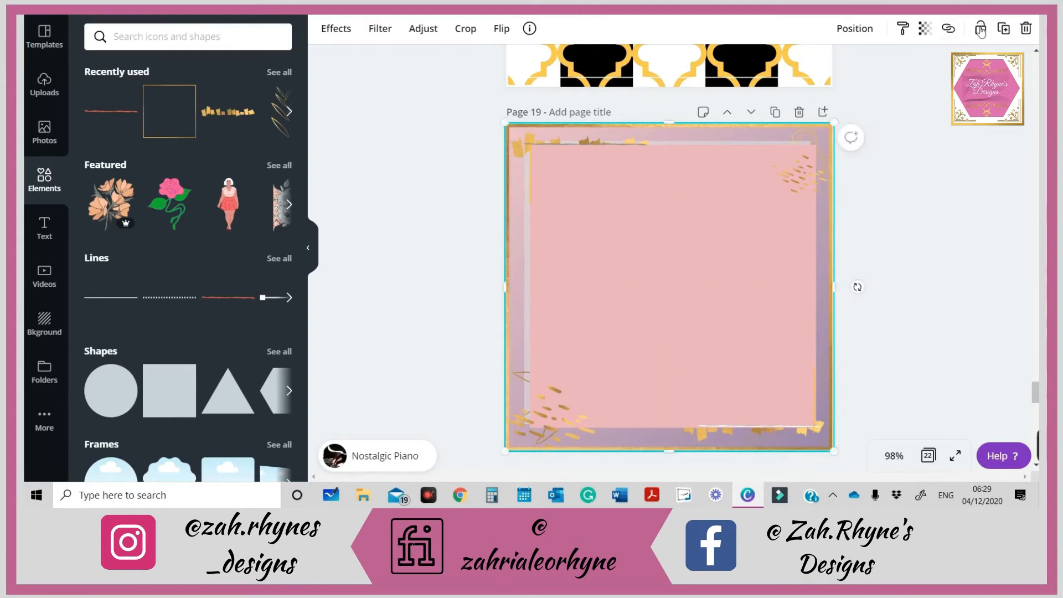
left_click(933, 175)
- Review the framed design on page 19 and the blank page 20 below it
scroll(933, 175, "down", 2)
scroll(933, 175, "up", 2)
scroll(933, 175, "down", 10)
scroll(932, 177, "up", 5)
scroll(933, 177, "up", 5)
scroll(750, 200, "down", 7)
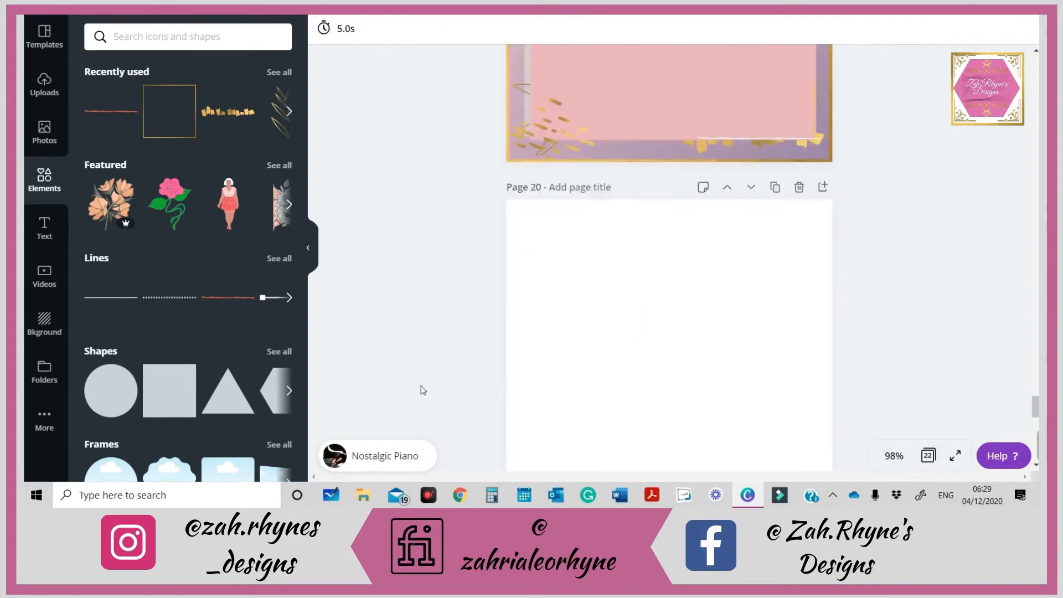
scroll(606, 236, "down", 3)
scroll(605, 236, "up", 6)
scroll(605, 235, "down", 5)
scroll(287, 298, "down", 1)
- Add a hexagon to page 20, colour it black and move it towards the upper-left area
left_click_drag(268, 336, 616, 202)
left_click(330, 32)
left_click(98, 163)
left_click_drag(672, 258, 601, 219)
- Search the elements for gold
left_click(45, 179)
scroll(166, 111, "up", 1)
left_click(166, 43)
type("god")
key("BackSpace")
type("ld")
key("Return")
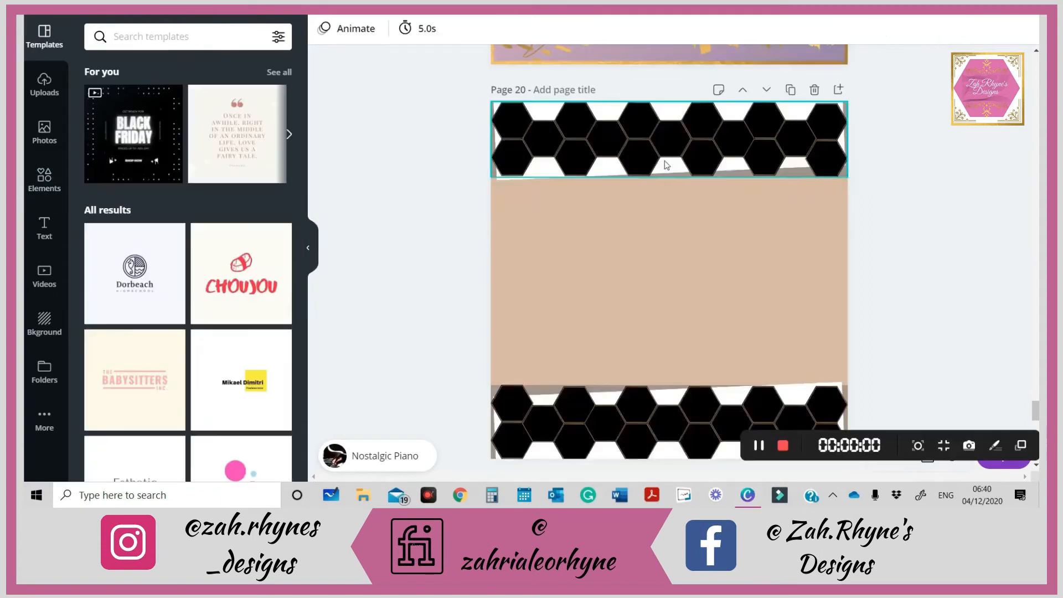
scroll(715, 273, "down", 1)
scroll(685, 290, "up", 2)
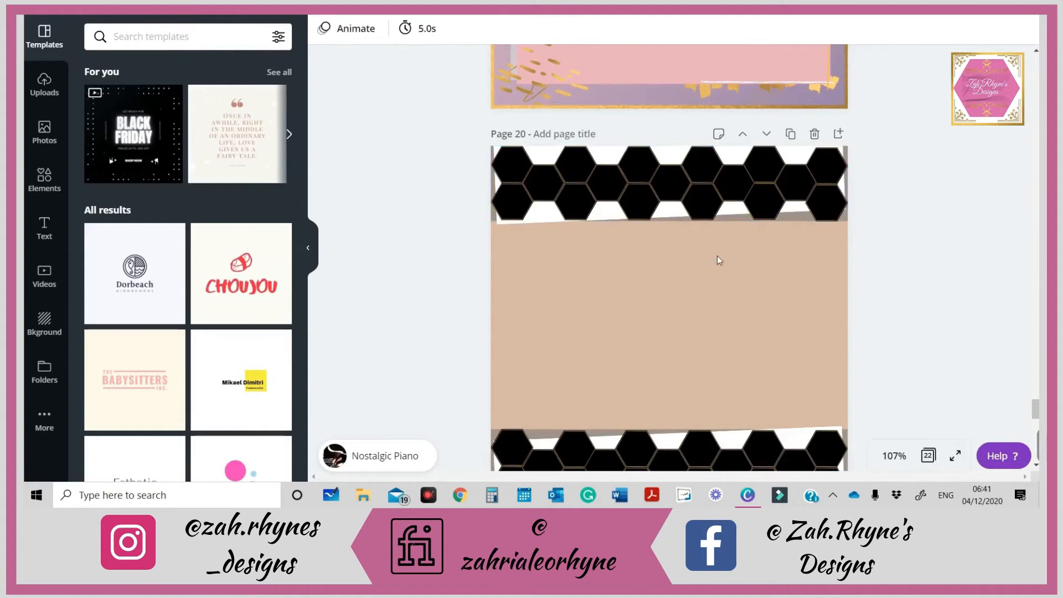
scroll(494, 359, "down", 3)
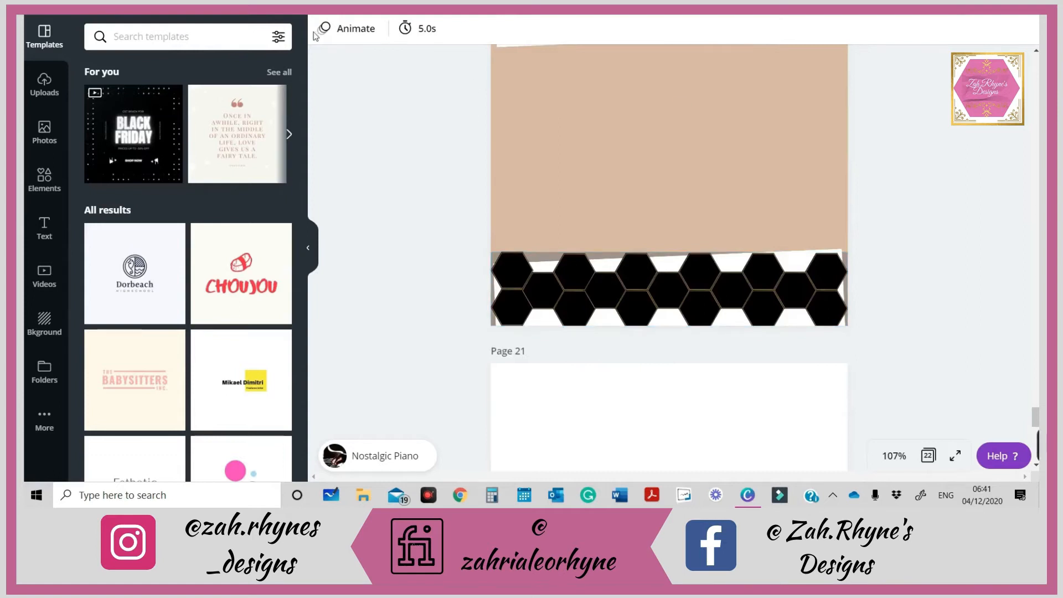
- Set the background of the blank page 21 to the beige document colour
scroll(629, 256, "down", 4)
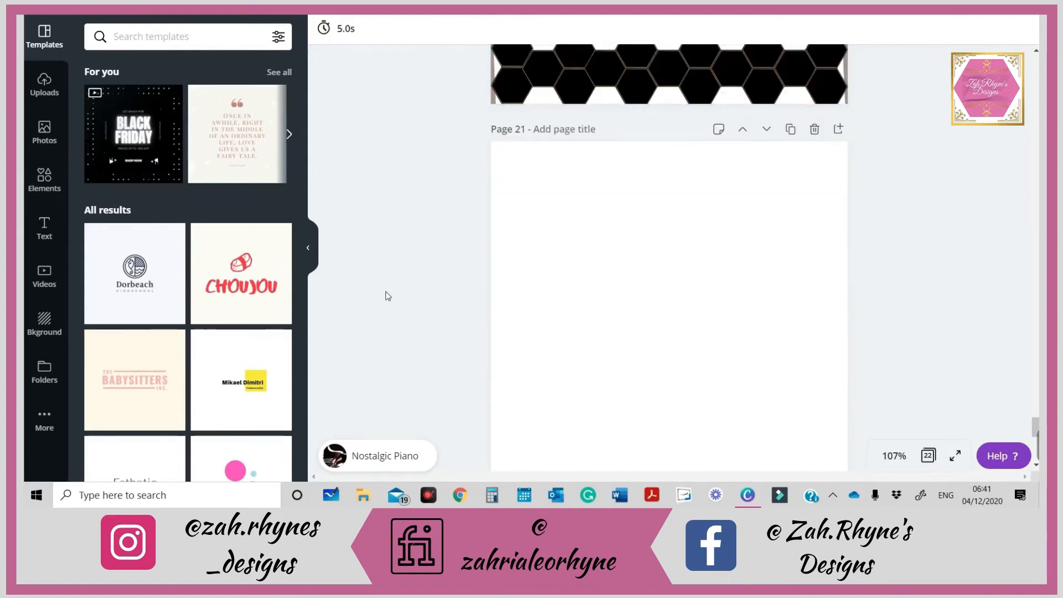
scroll(632, 152, "up", 2)
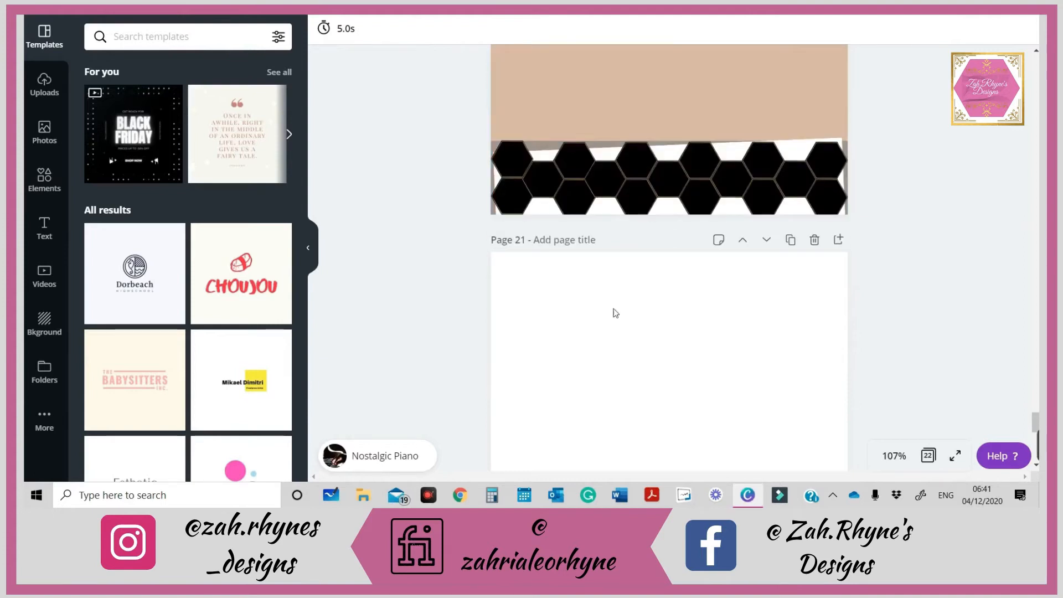
left_click(616, 313)
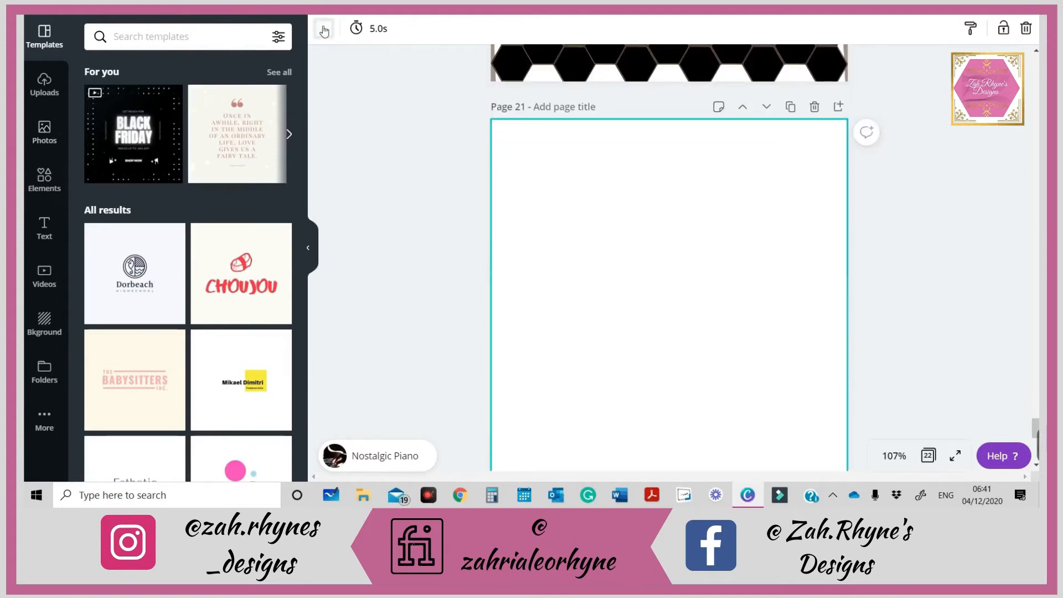
left_click(324, 31)
left_click(134, 233)
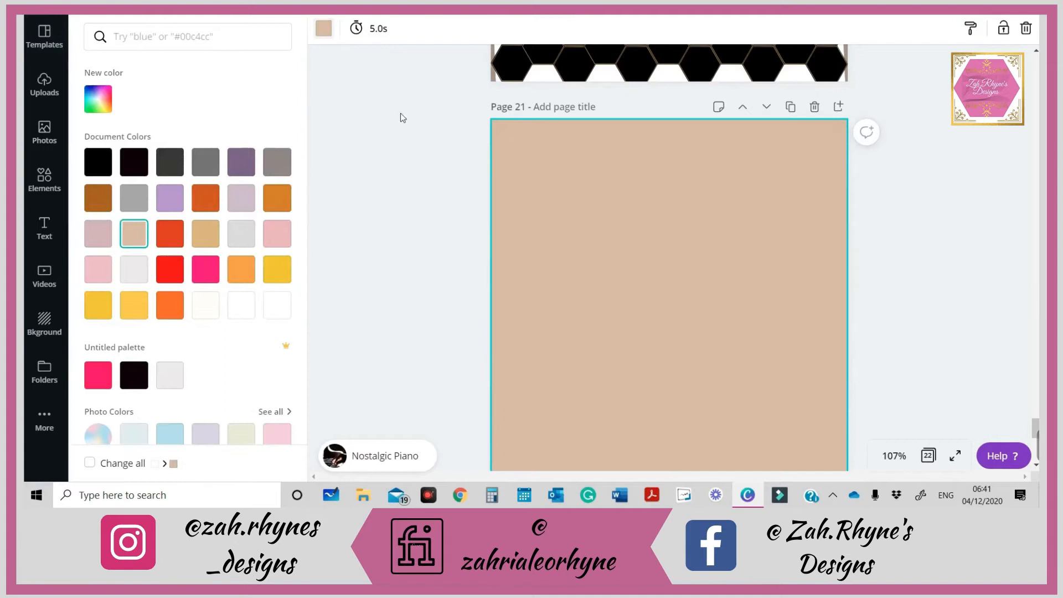
- Add a rectangle to page 21, colour it dark grey and shorten it into a wide band
key("r")
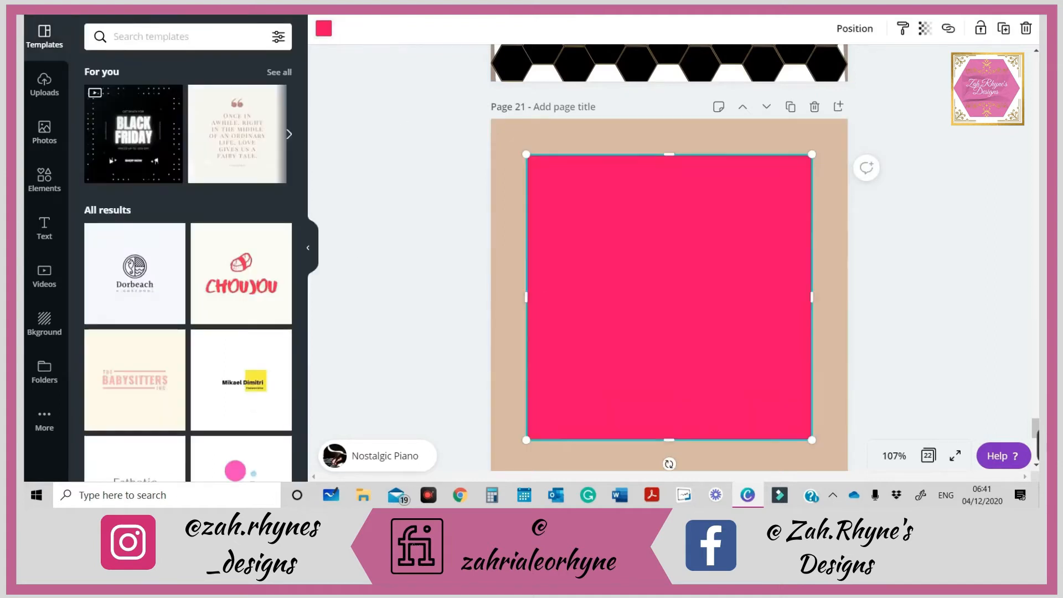
left_click(329, 34)
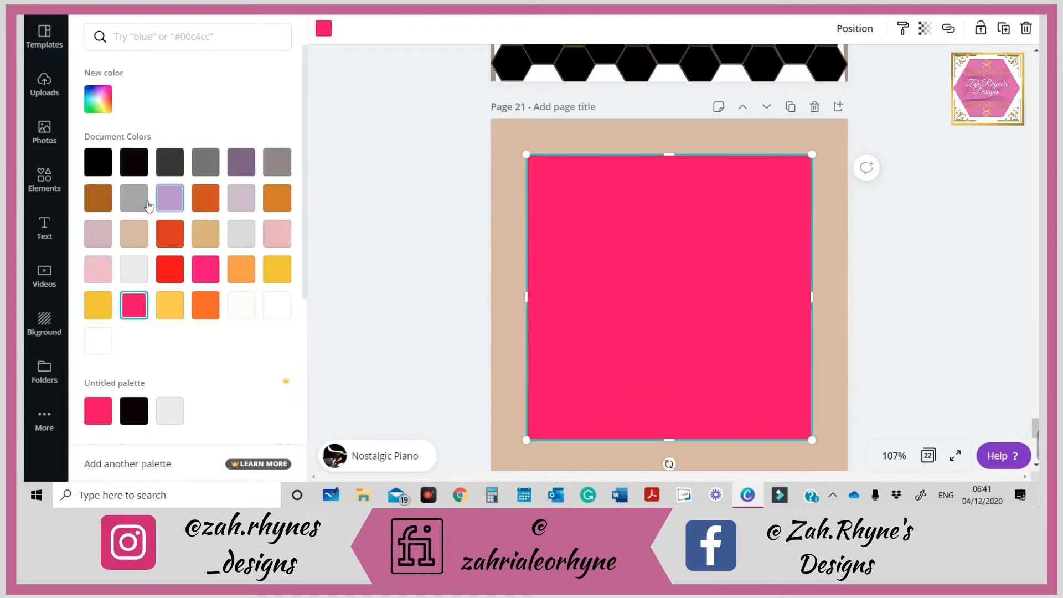
left_click(178, 167)
left_click_drag(676, 448, 669, 242)
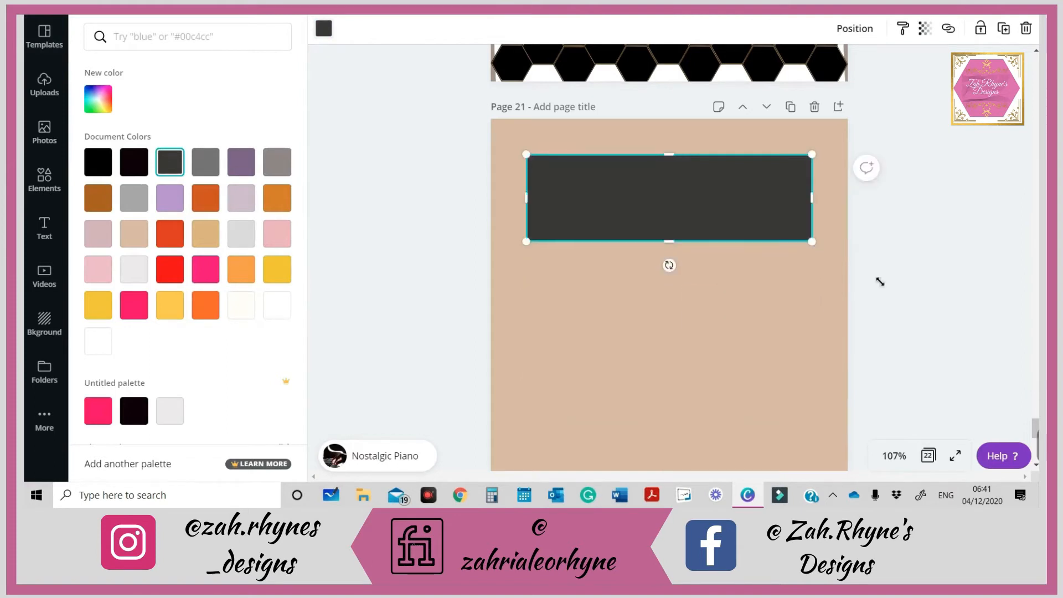
- Widen the dark grey band beyond both sides of page 21's top edge and place a copy along the bottom edge
left_click_drag(880, 282, 921, 297)
left_click_drag(732, 304, 726, 263)
left_click_drag(731, 242, 679, 488)
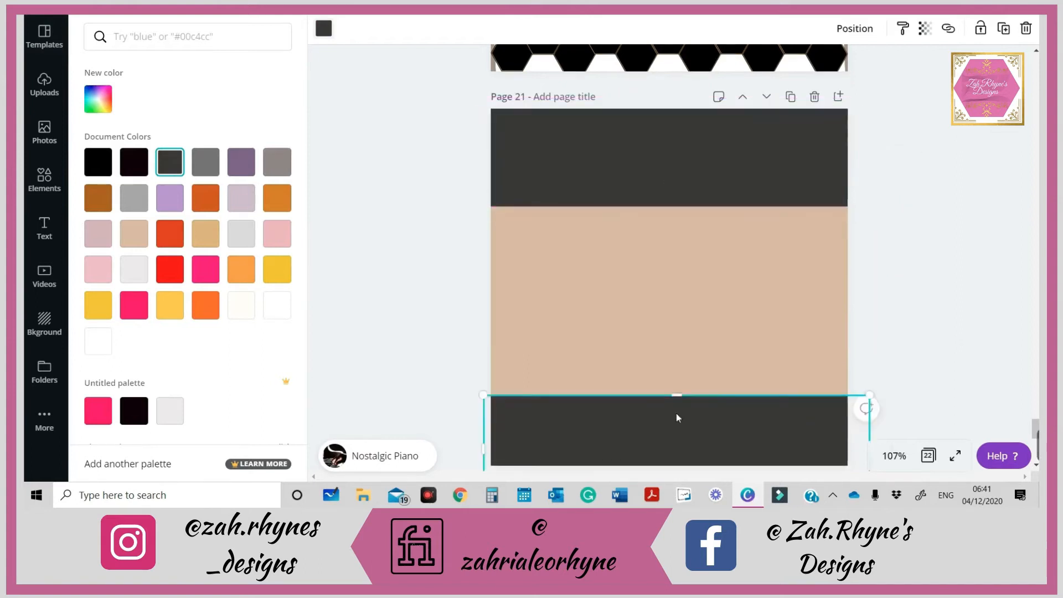
scroll(676, 418, "down", 3)
left_click_drag(660, 276, 647, 270)
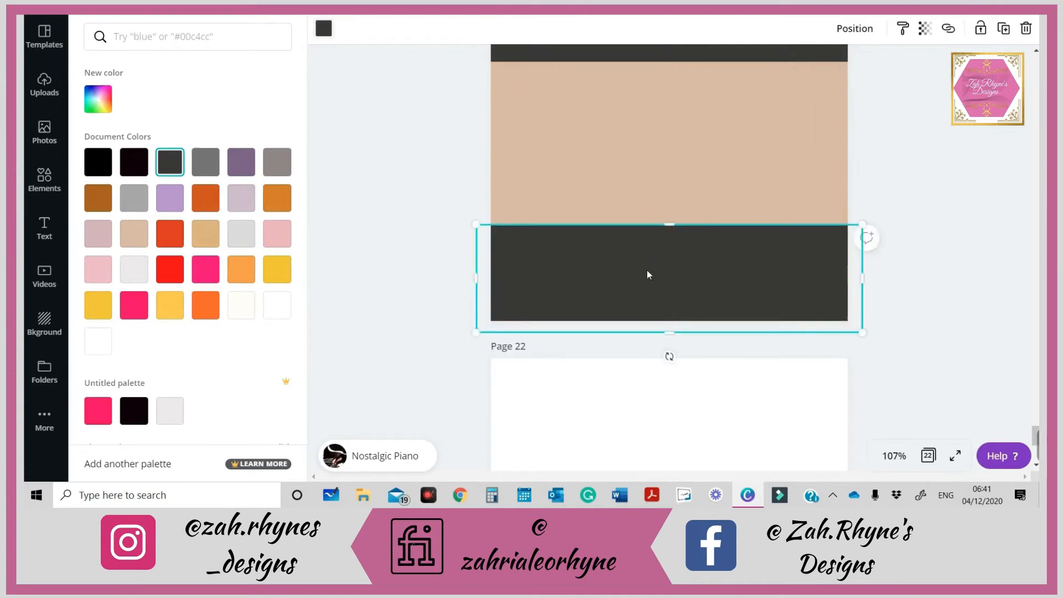
scroll(647, 270, "up", 3)
left_click(683, 161)
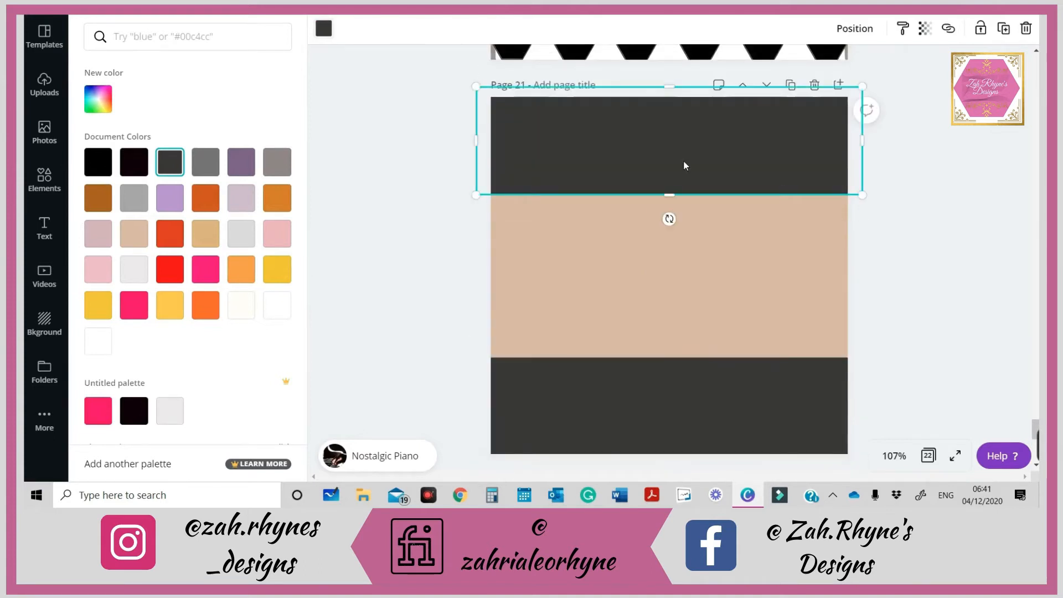
scroll(666, 360, "down", 1)
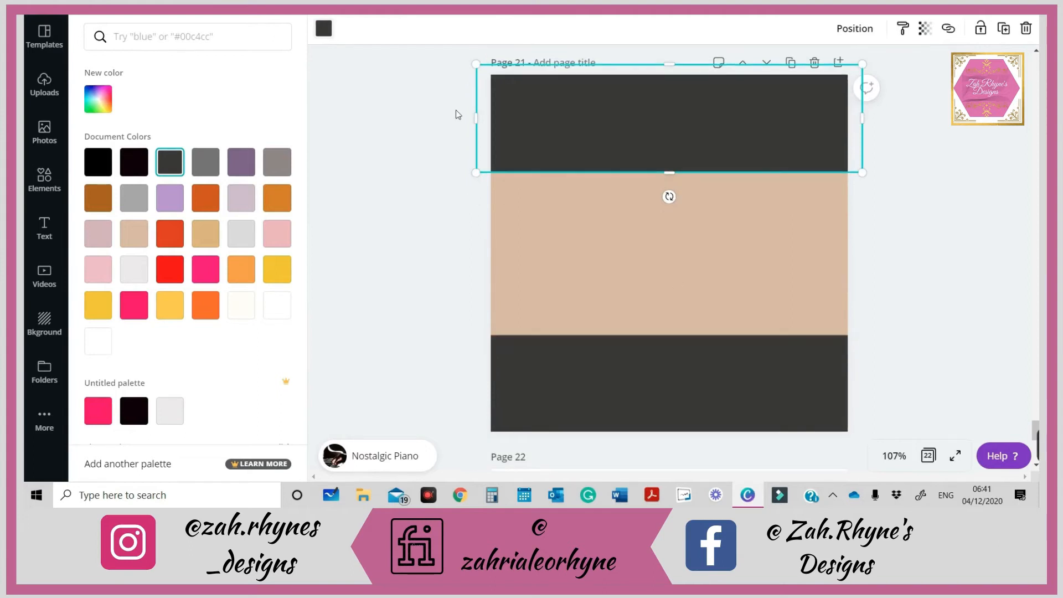
left_click(456, 164)
left_click_drag(430, 115, 1035, 450)
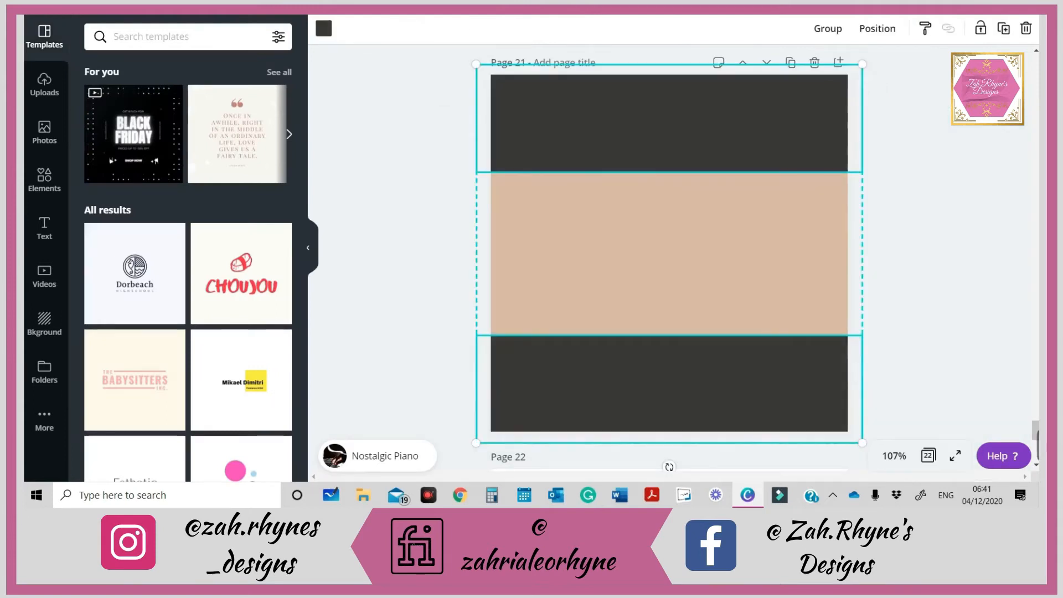
- Add a white rectangular band to page 21, tilt it slightly downward to the right and place it over the top dark band
left_click(380, 191)
key("r")
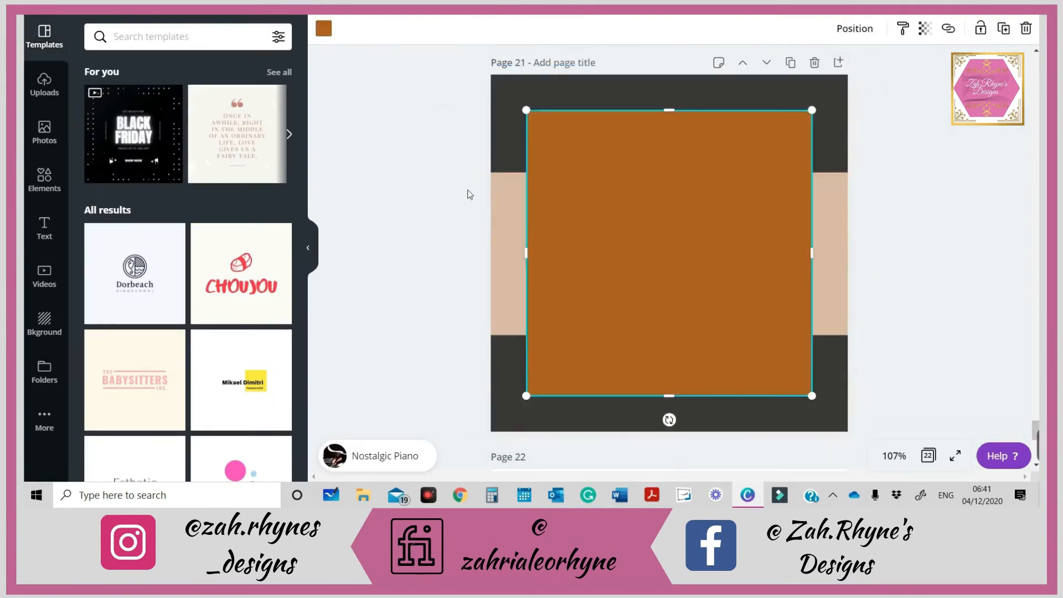
left_click_drag(679, 116, 439, 339)
mouse_move(625, 420)
left_mouse_down()
mouse_move(617, 431)
mouse_move(629, 420)
left_mouse_up()
left_click(323, 29)
left_click(280, 315)
left_click_drag(608, 347, 671, 121)
left_click(671, 120)
- Adjust the transparency of the dark grey bands, setting the bottom one to 95
left_click(925, 28)
mouse_move(885, 67)
left_mouse_down()
mouse_move(867, 67)
mouse_move(887, 69)
left_mouse_up()
left_click(739, 363)
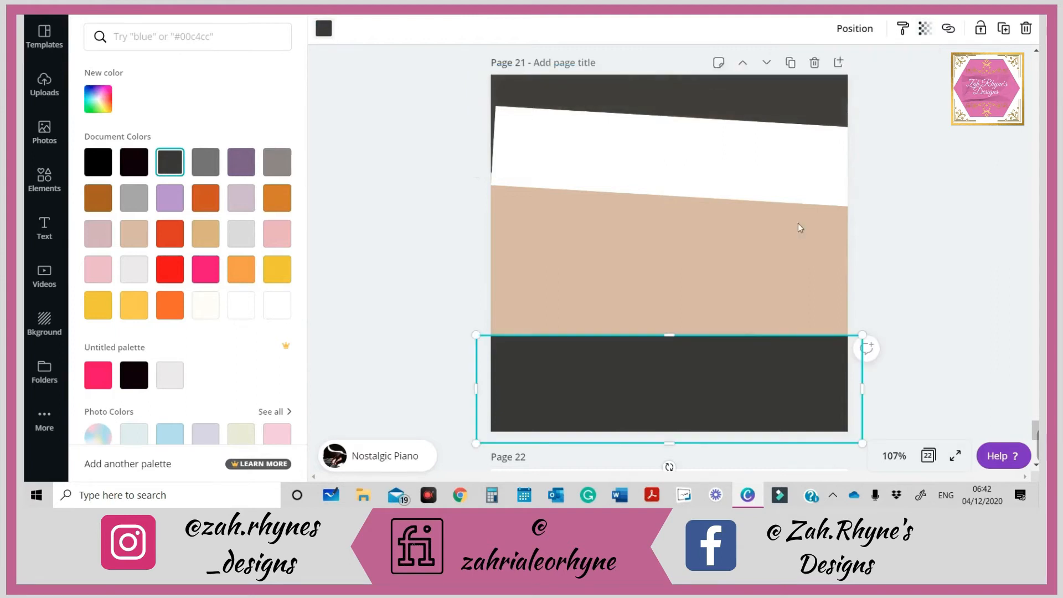
left_click(925, 28)
mouse_move(890, 65)
left_mouse_down()
mouse_move(870, 64)
mouse_move(884, 64)
left_mouse_up()
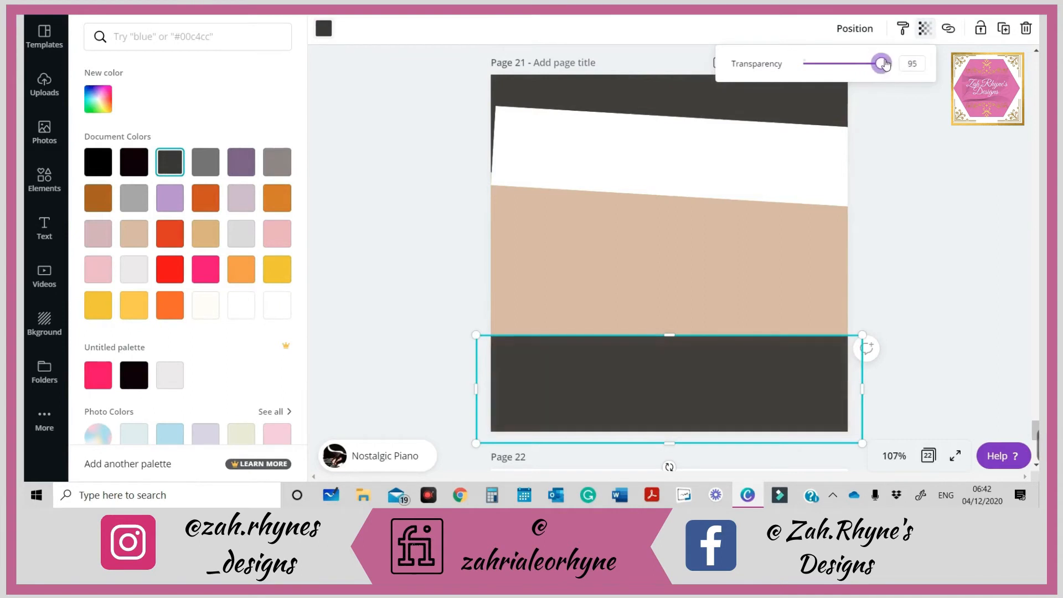
- Move the tilted white band up over the top dark band and fit it to the page width
left_click(738, 150)
left_click_drag(738, 150, 737, 122)
left_click_drag(870, 107, 852, 100)
left_click_drag(790, 118, 790, 116)
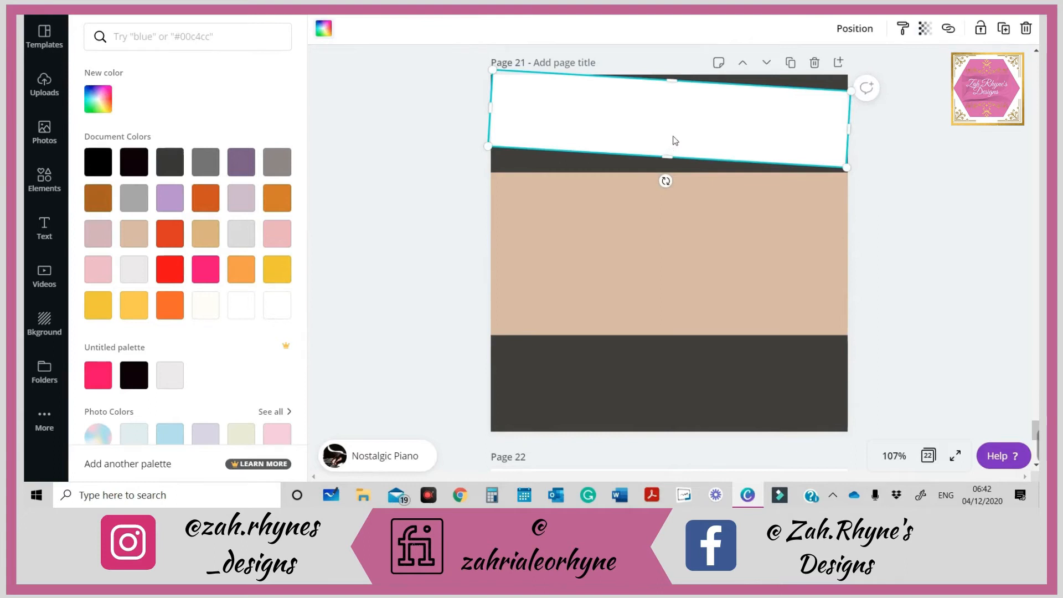
- Place a copy of the white band over the bottom dark band and tilt it the opposite way
left_click_drag(687, 91, 653, 366)
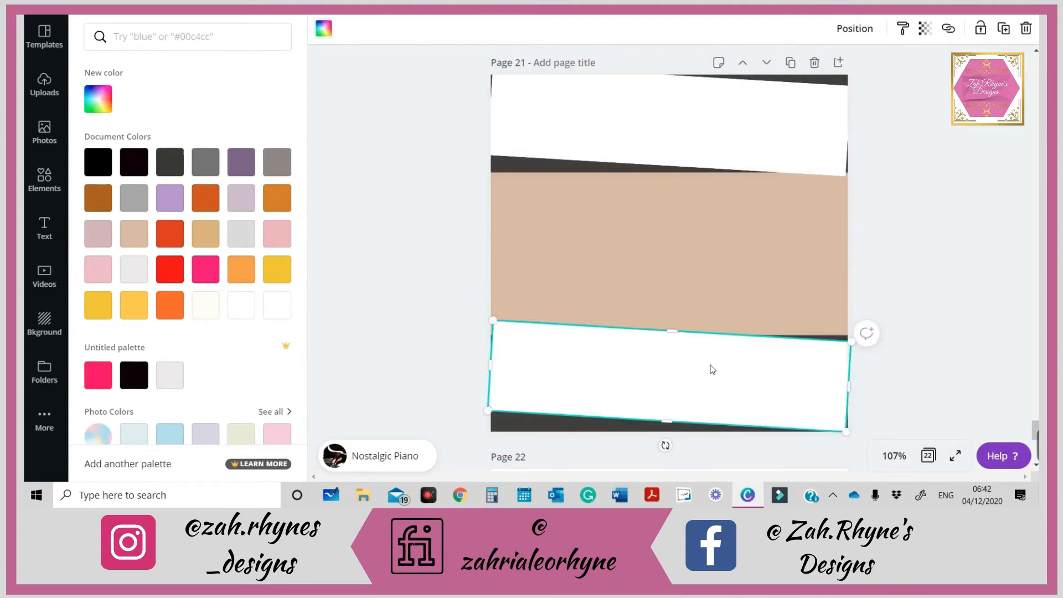
left_click_drag(678, 440, 707, 460)
left_click_drag(691, 389, 697, 392)
- Move the bottom white and dark bands down together past the page edge and group them
left_click_drag(417, 291, 860, 472)
left_click_drag(814, 364, 815, 392)
key("ctrl+g")
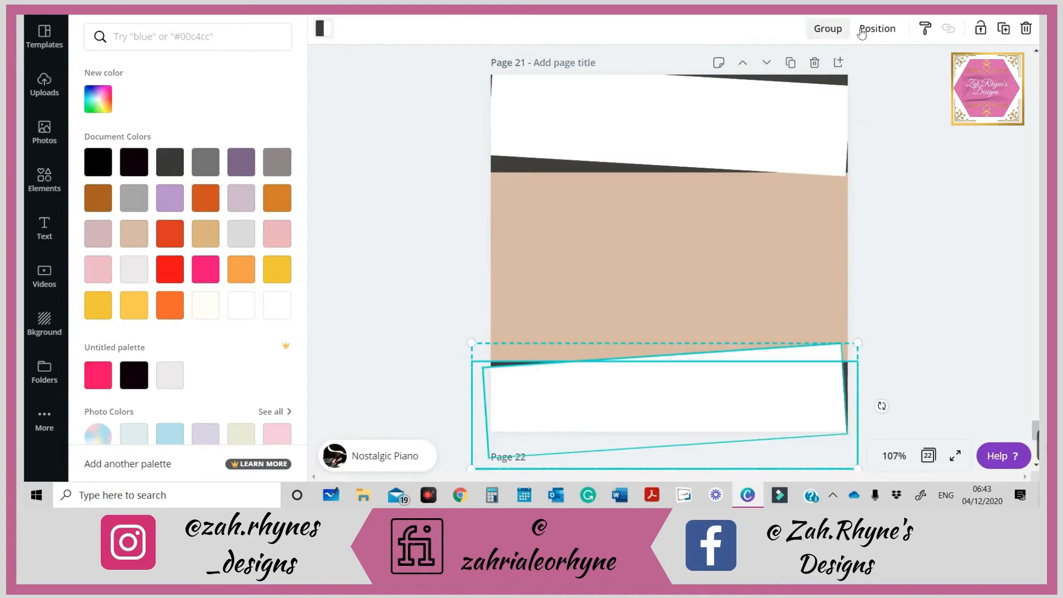
- Shift the top white and dark bands slightly up together and group them
left_click_drag(410, 90, 952, 238)
left_click_drag(708, 110, 704, 113)
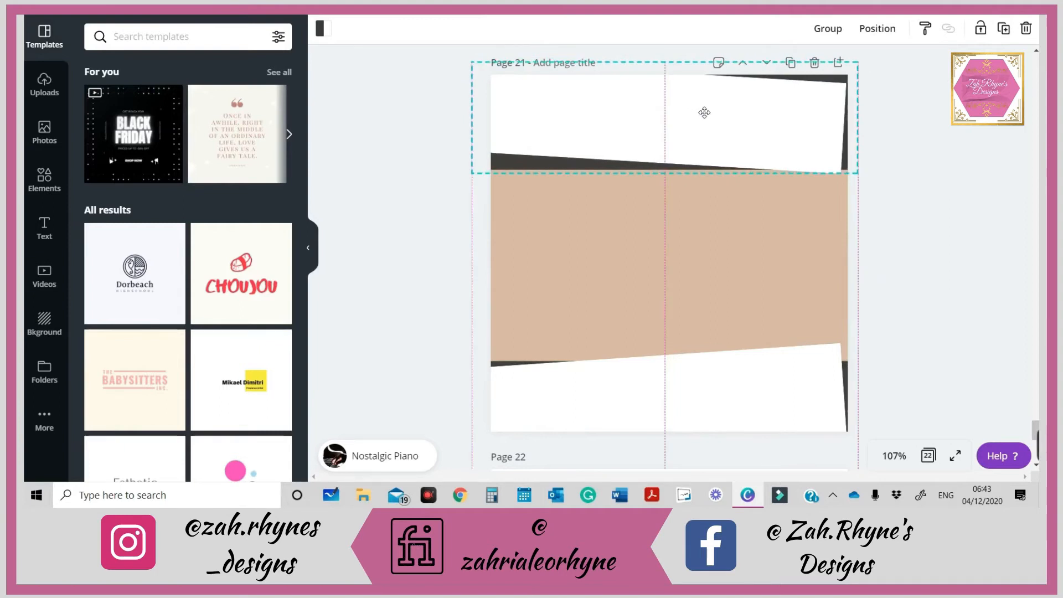
left_click_drag(705, 112, 700, 108)
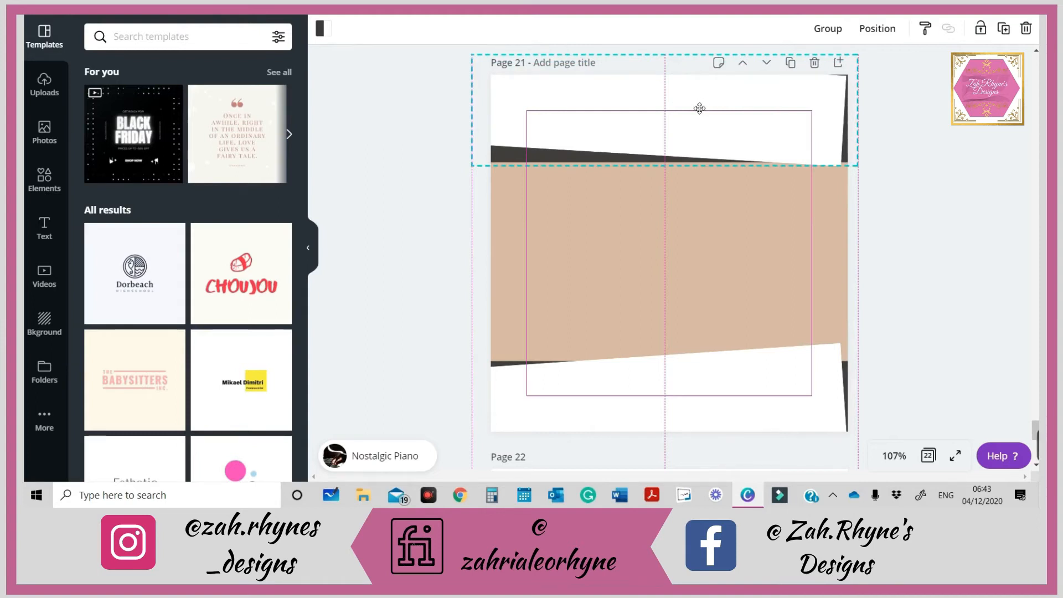
left_click_drag(700, 109, 701, 107)
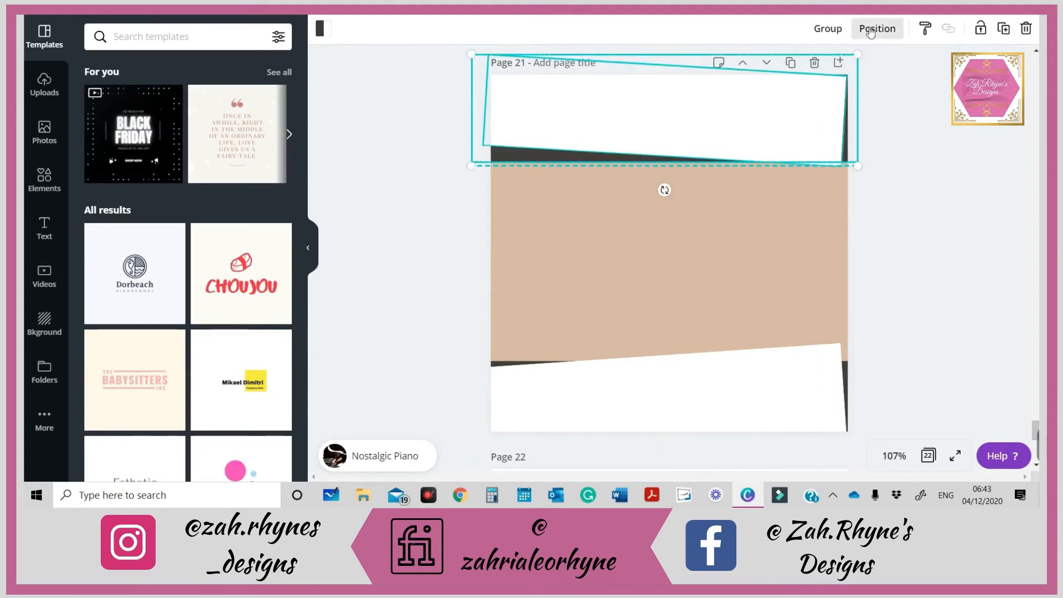
left_click(838, 35)
left_click(958, 150)
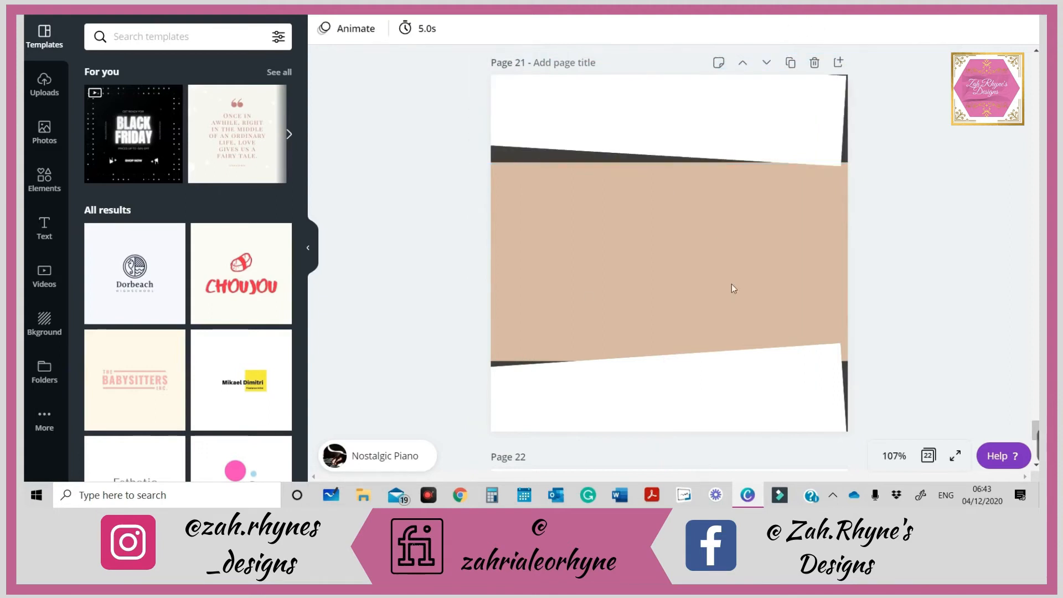
- Add a large dark grey hexagon to the middle of page 21 and a recently used gold hexagon outline above it
scroll(506, 216, "up", 3)
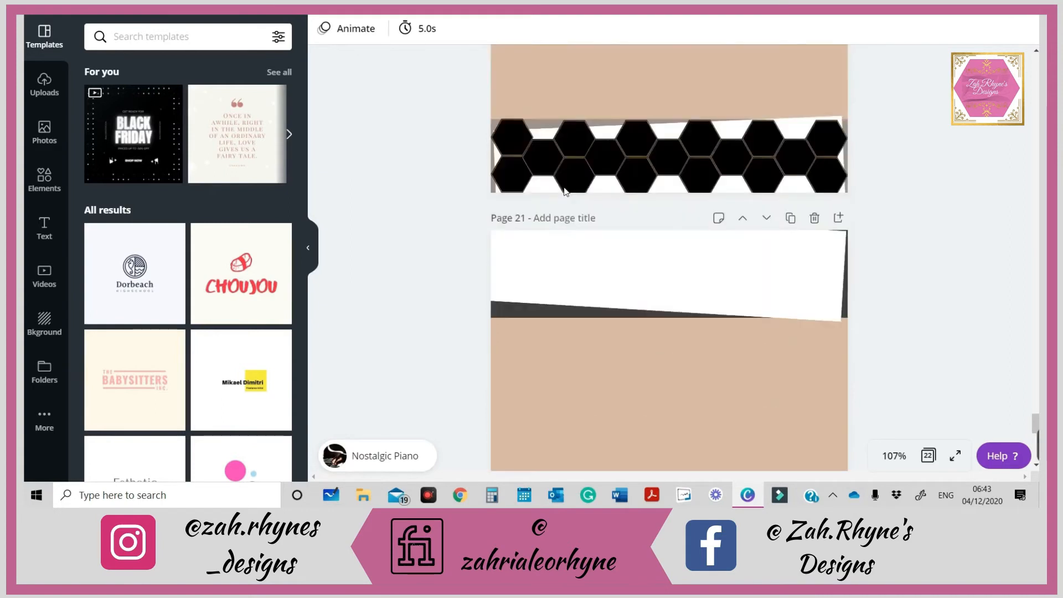
scroll(720, 158, "down", 4)
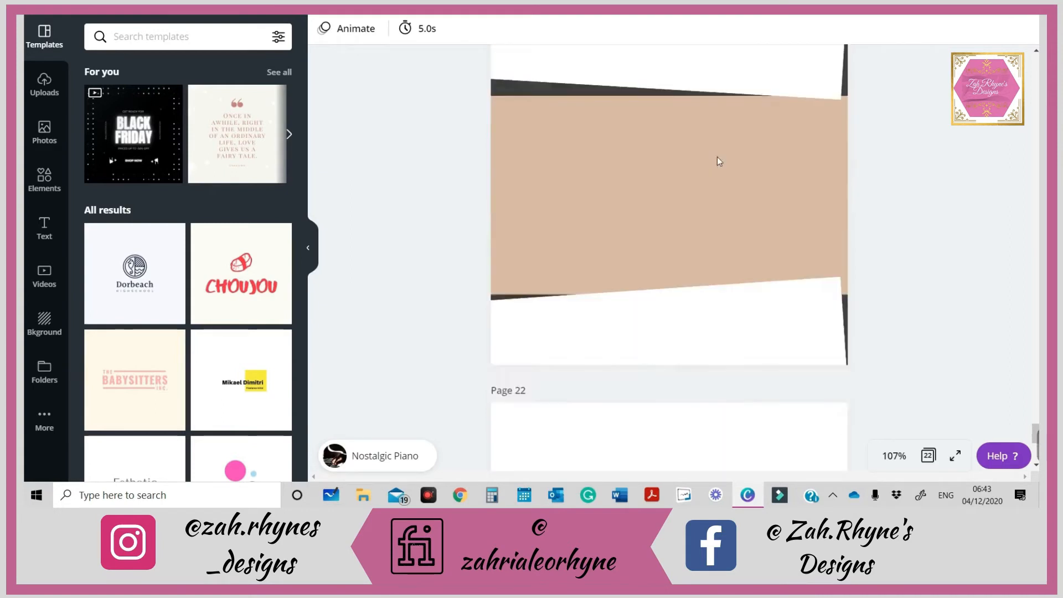
scroll(716, 157, "up", 3)
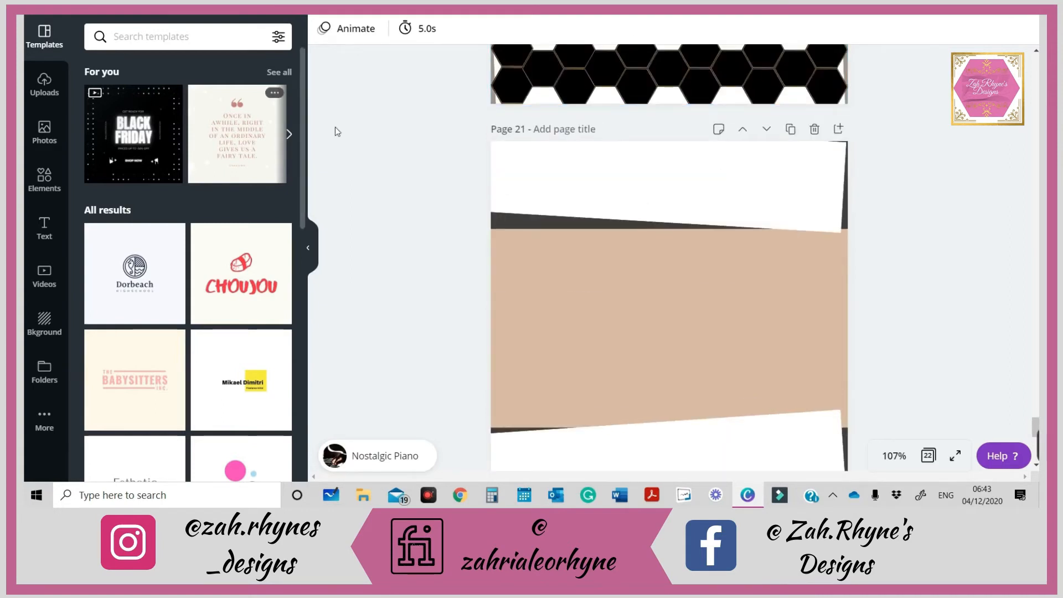
left_click(46, 187)
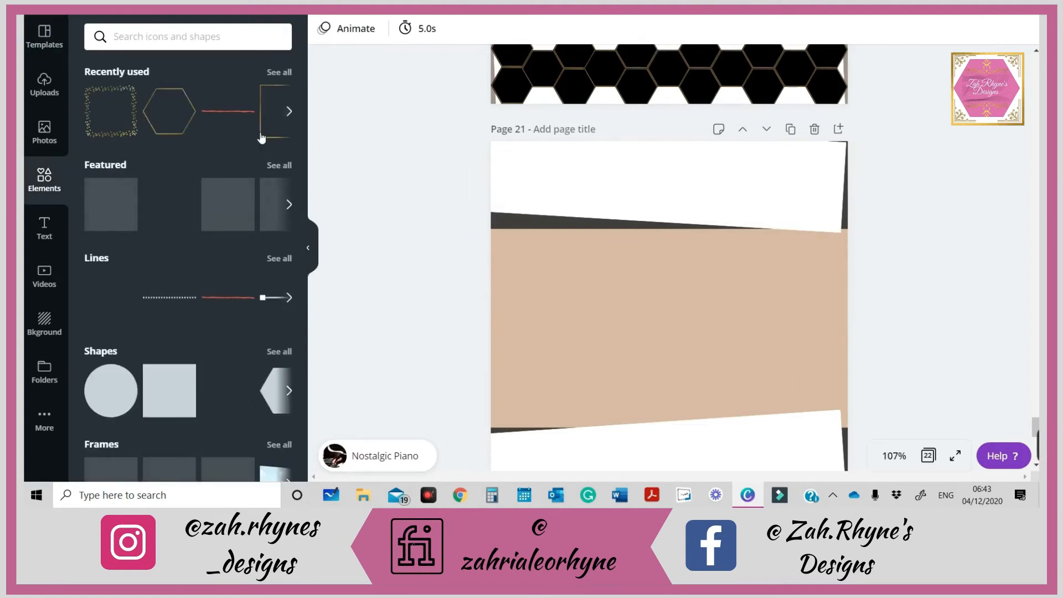
left_click_drag(278, 393, 553, 326)
left_click_drag(166, 111, 637, 188)
left_click(614, 337)
left_click_drag(615, 338, 633, 290)
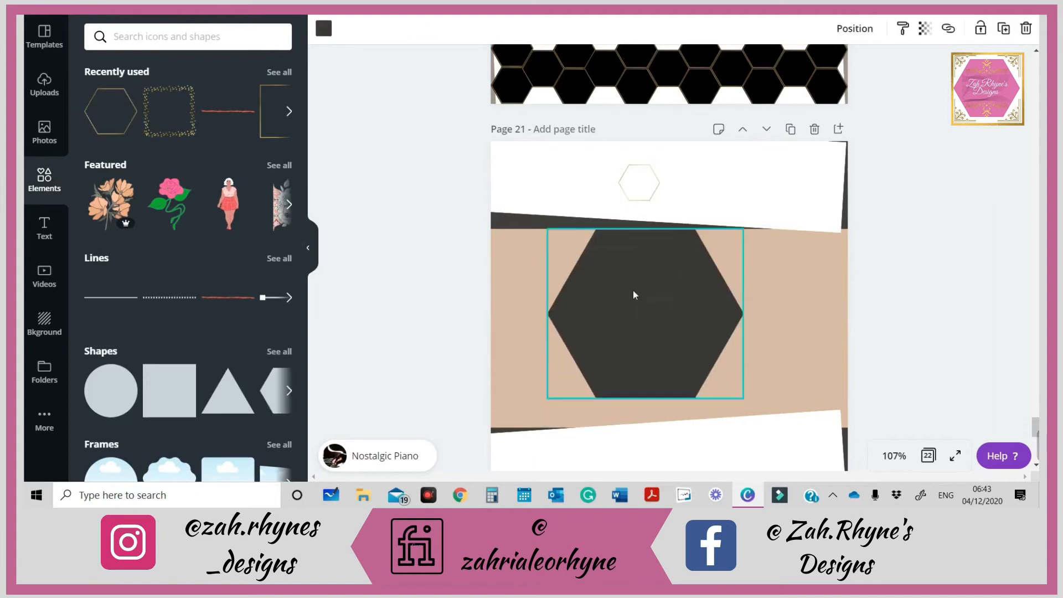
- Move the gold hexagon outline onto the dark hexagon and enlarge it to the same size
left_click(623, 175)
left_click_drag(620, 202, 477, 287)
left_click_drag(559, 225, 627, 292)
left_click_drag(562, 375, 515, 424)
mouse_move(604, 338)
left_mouse_down()
mouse_move(626, 332)
mouse_move(604, 321)
left_mouse_up()
left_click_drag(553, 230, 552, 232)
left_click_drag(651, 303, 650, 298)
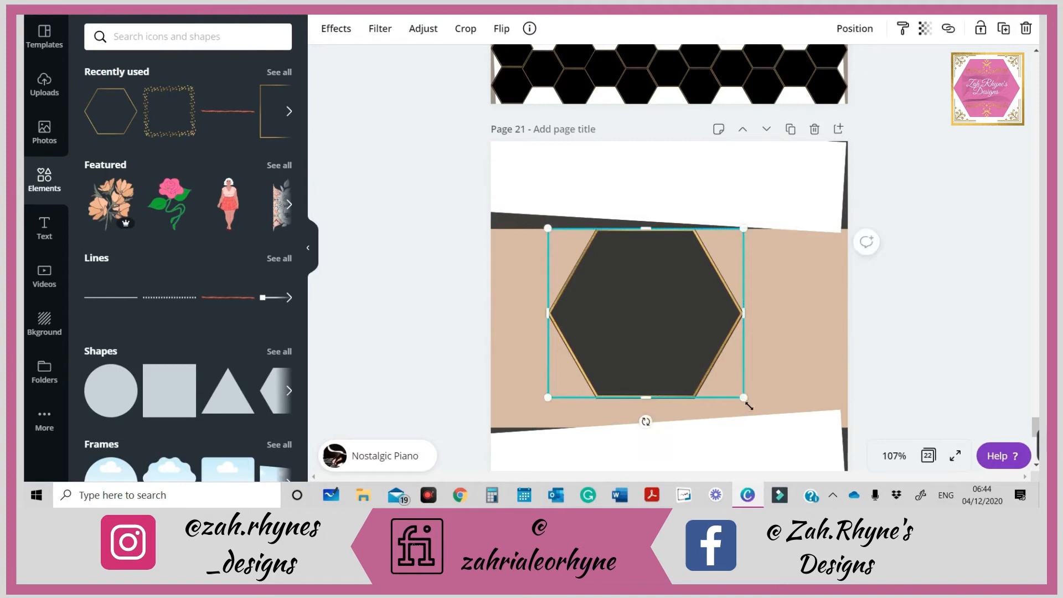
- Fine-tune the size and position of the dark hexagon and gold outline until their edges line up
left_click_drag(749, 406, 746, 400)
left_click_drag(679, 346, 677, 346)
left_click_drag(751, 236, 754, 237)
left_click_drag(636, 286, 644, 283)
left_click_drag(747, 317, 744, 311)
left_click_drag(750, 238, 734, 257)
left_click(692, 241)
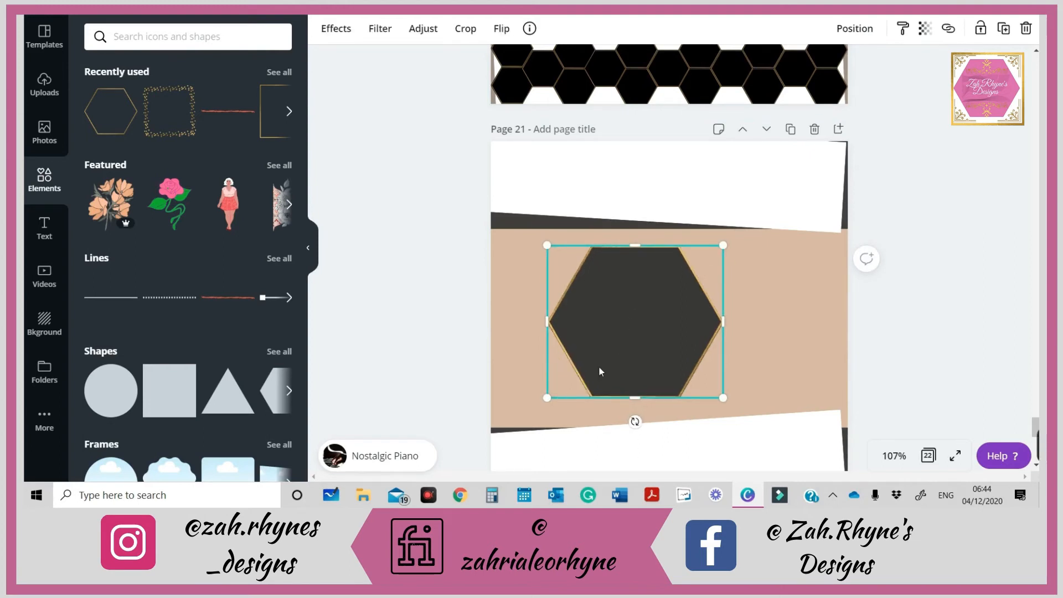
left_click_drag(552, 402, 550, 406)
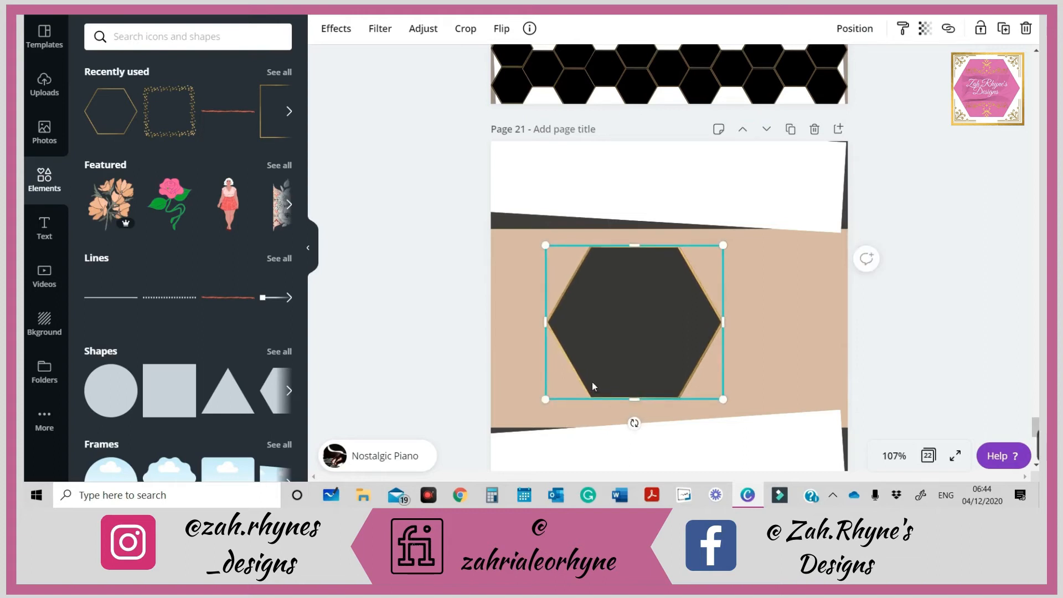
left_click(454, 360)
left_click(622, 326)
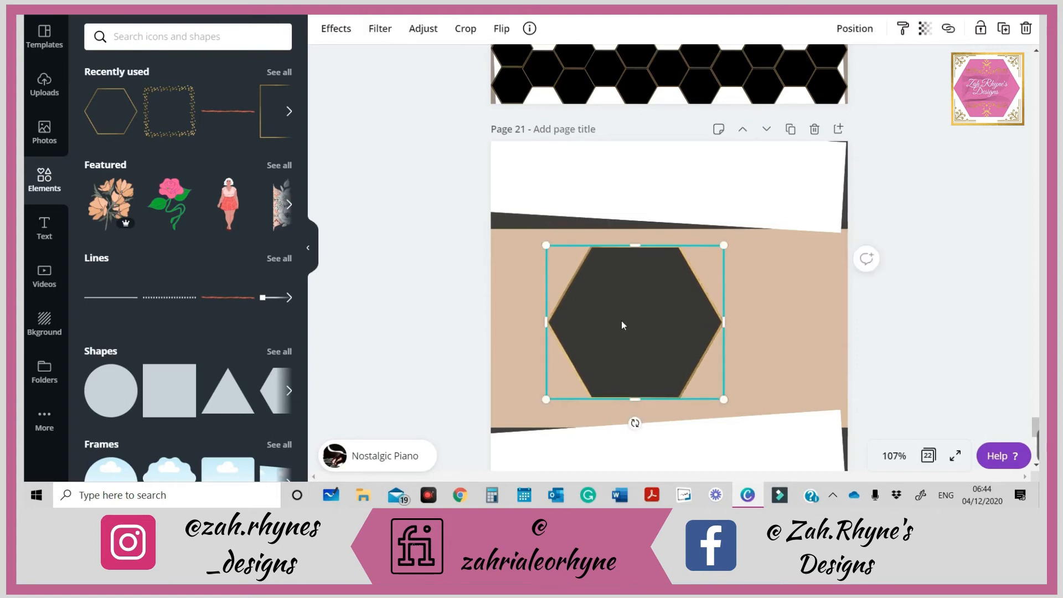
left_click(481, 345)
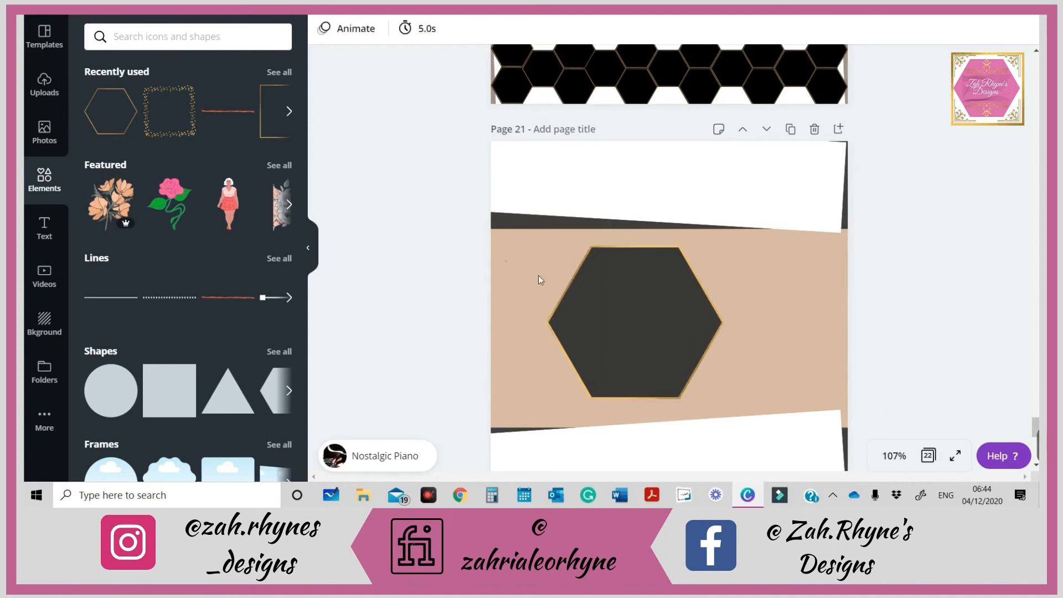
- Group the dark hexagon with its gold outline and shrink the group
left_click_drag(538, 275, 720, 353)
left_click(828, 30)
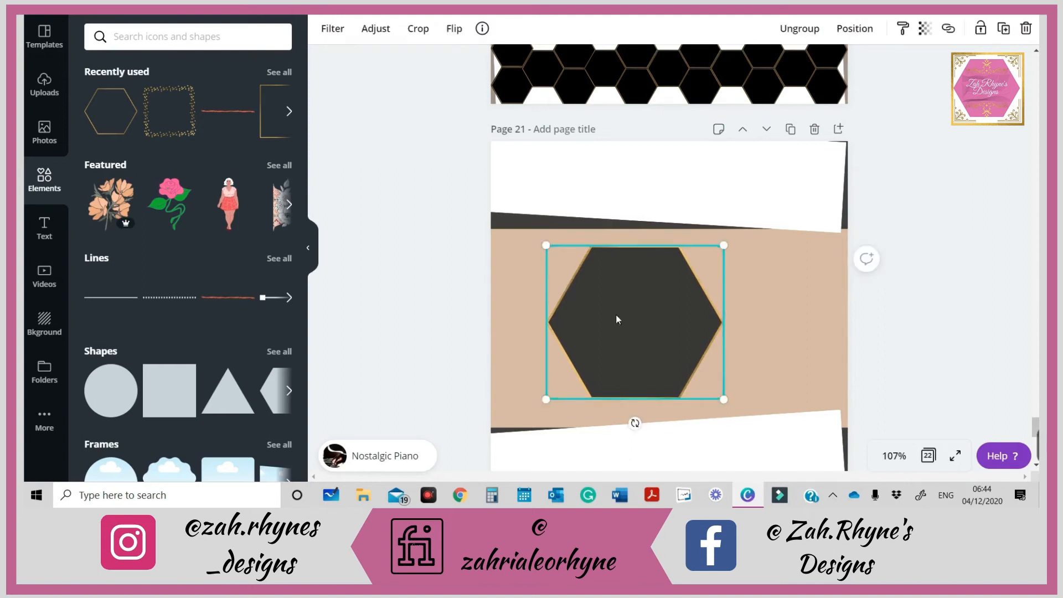
left_click_drag(616, 314, 603, 284)
left_click_drag(720, 222, 613, 304)
- Place the hexagon group in page 21's top-left corner, with one copy directly below and another nested to the right between them
left_click_drag(560, 340, 519, 209)
left_click_drag(462, 151, 519, 211)
left_click_drag(553, 241, 549, 234)
left_click(461, 195)
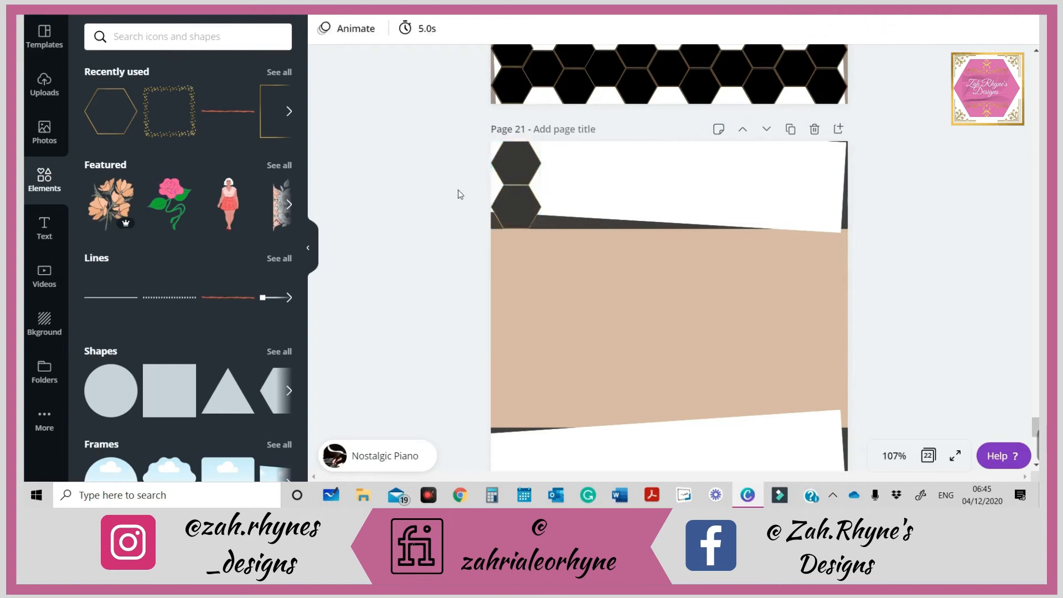
left_click(502, 164)
left_click_drag(502, 164, 543, 186, "alt")
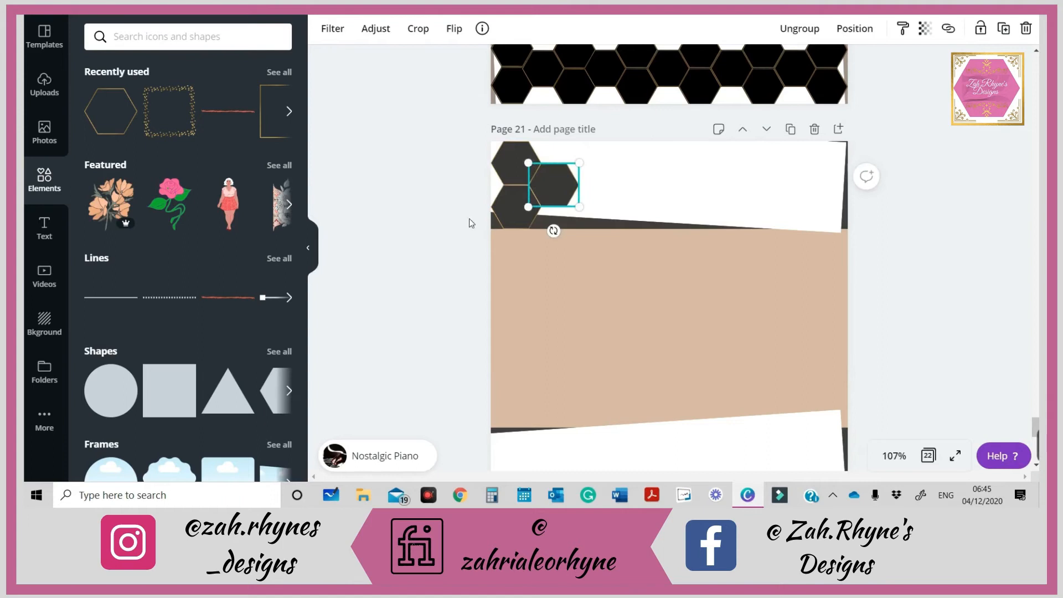
- Duplicate the three-hexagon cluster repeatedly across the top of page 21 to form a honeycomb border ending in a two-hexagon column
left_click(443, 223)
left_click_drag(464, 143, 563, 209)
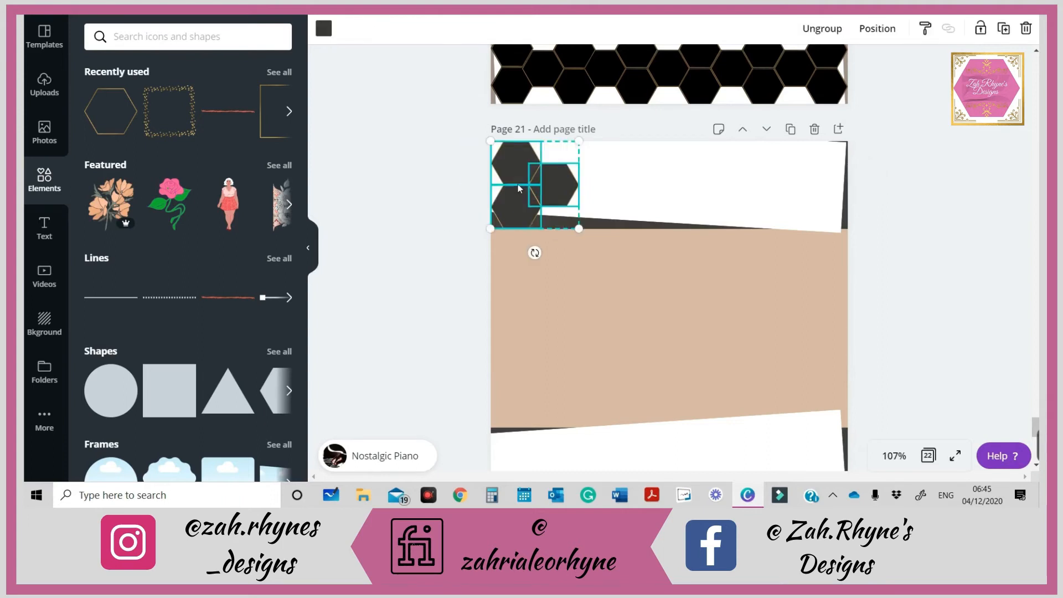
left_click_drag(518, 184, 595, 184)
left_click_drag(413, 151, 662, 199)
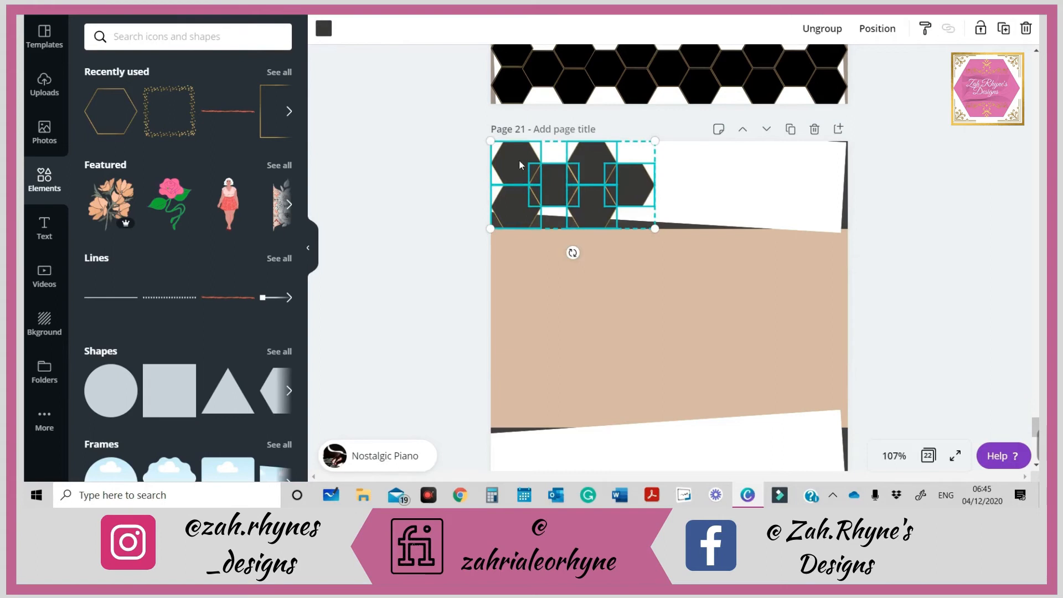
left_click_drag(520, 165, 676, 166)
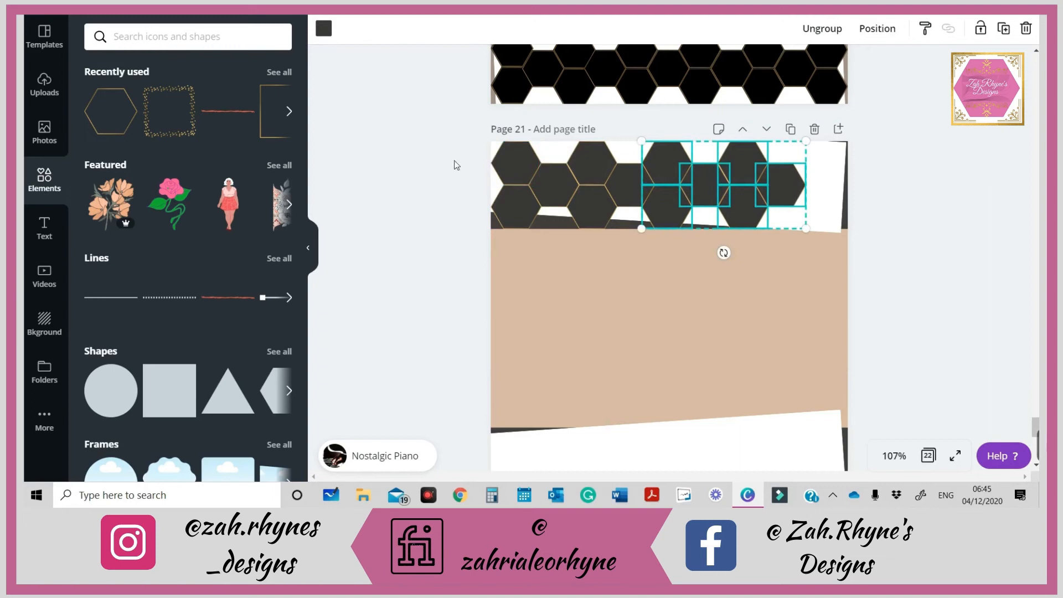
left_click(983, 258)
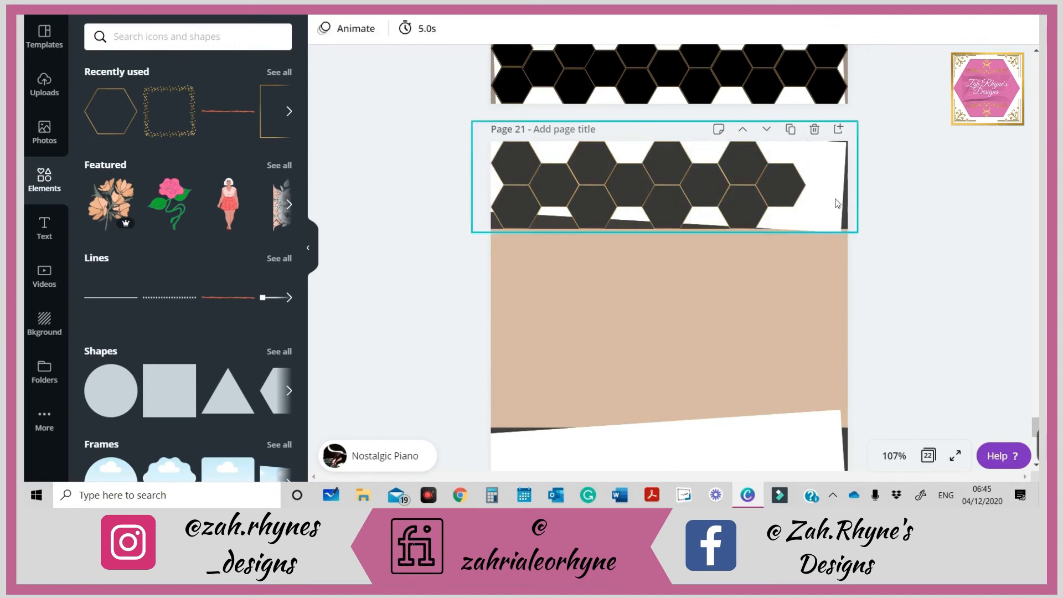
left_click_drag(449, 140, 810, 177)
- Ungroup the gold outlines from the dark hexagons at the left end of page 21's top border
left_click(505, 150)
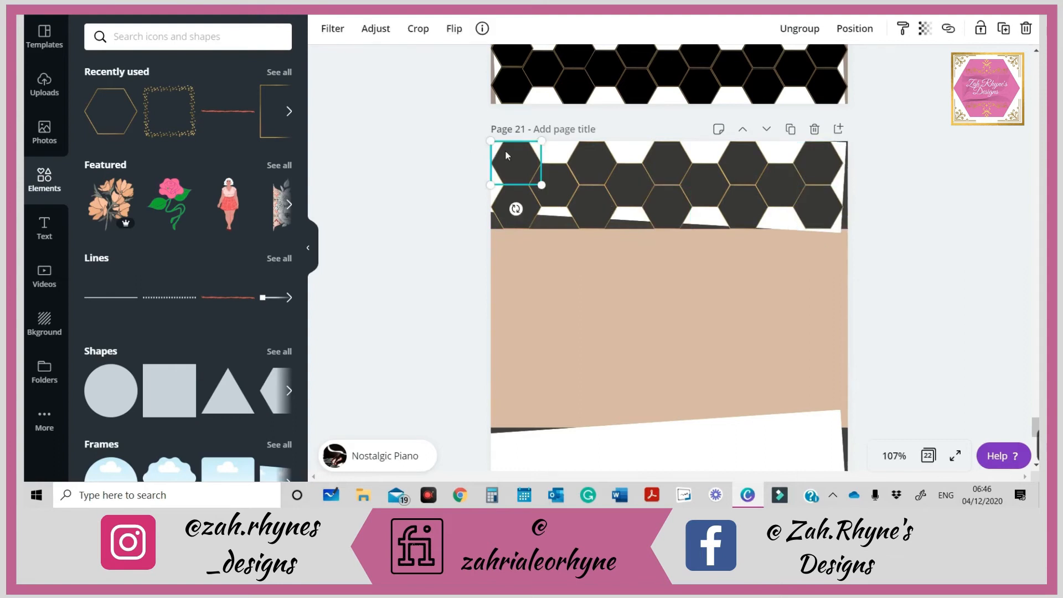
left_click(553, 191)
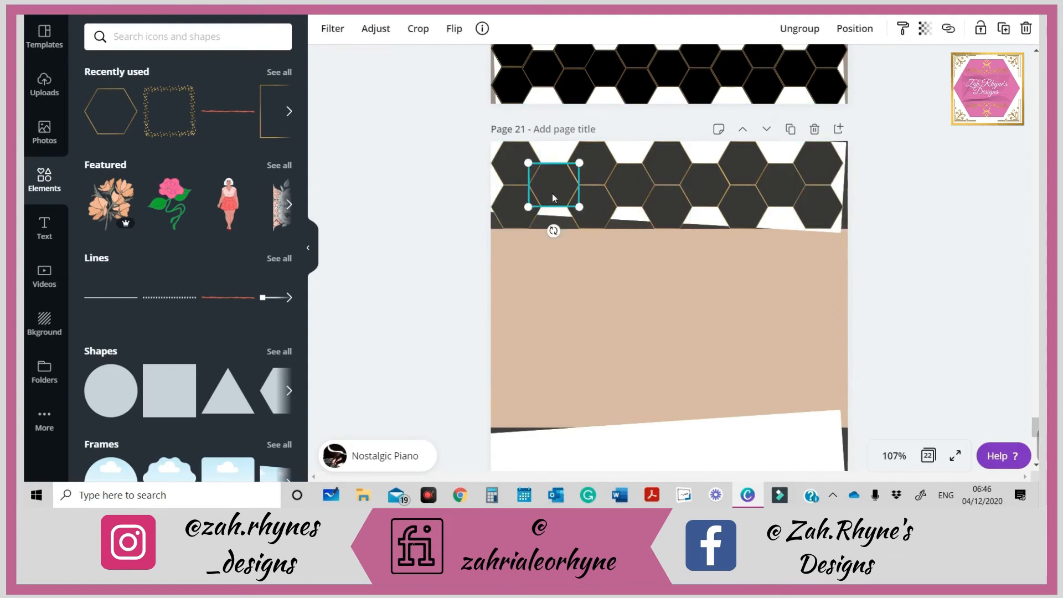
left_click(803, 24)
left_click(511, 208)
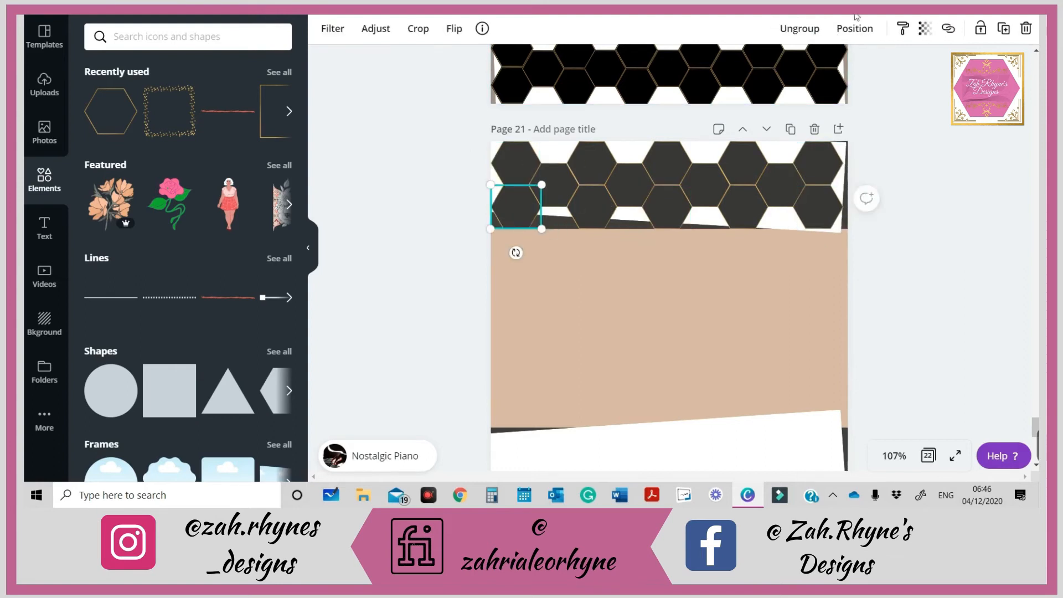
left_click(855, 28)
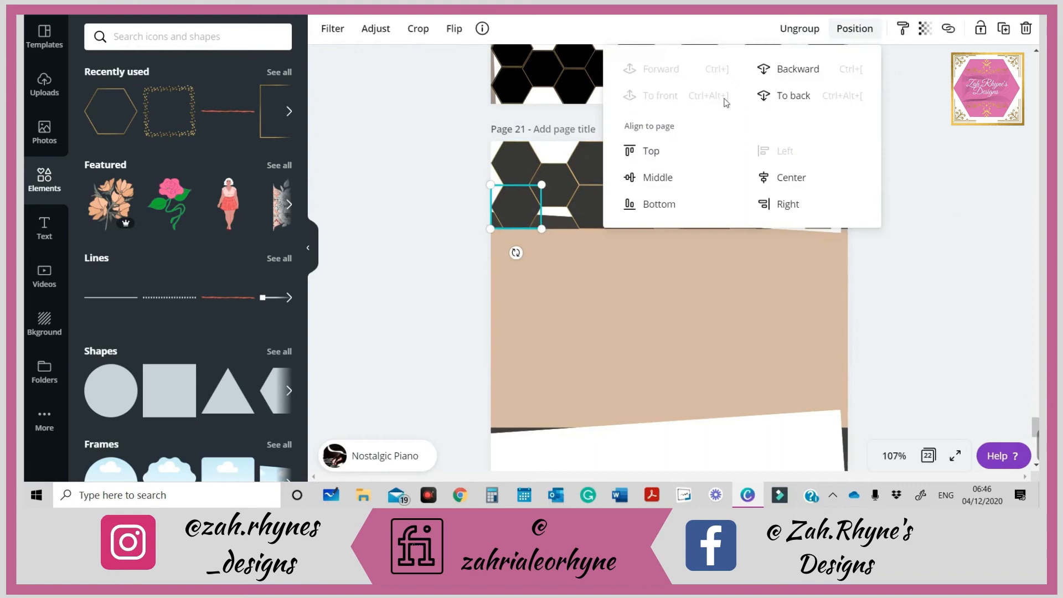
left_click(960, 152)
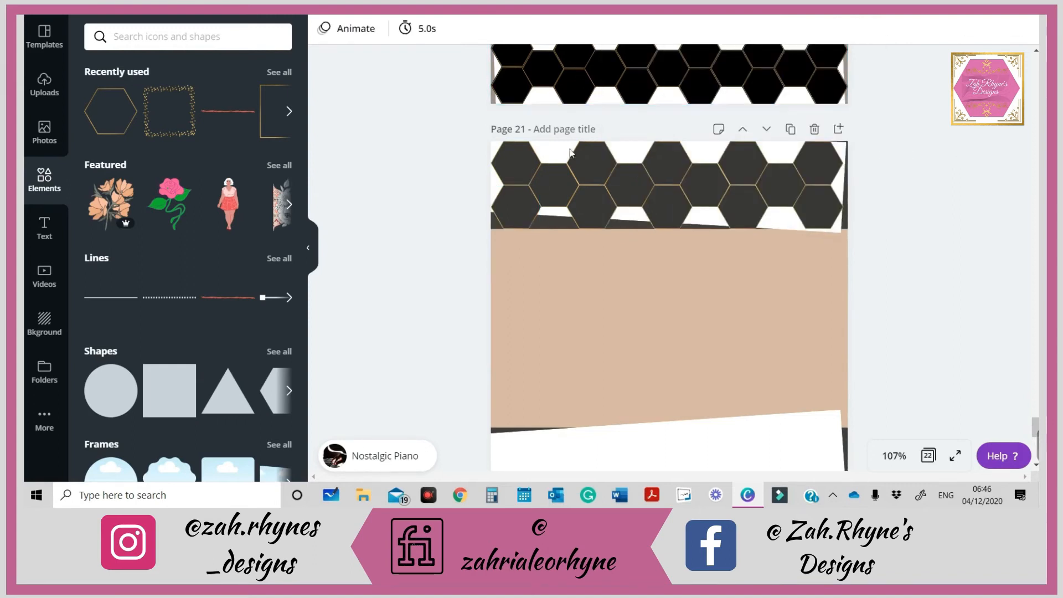
left_click(518, 162)
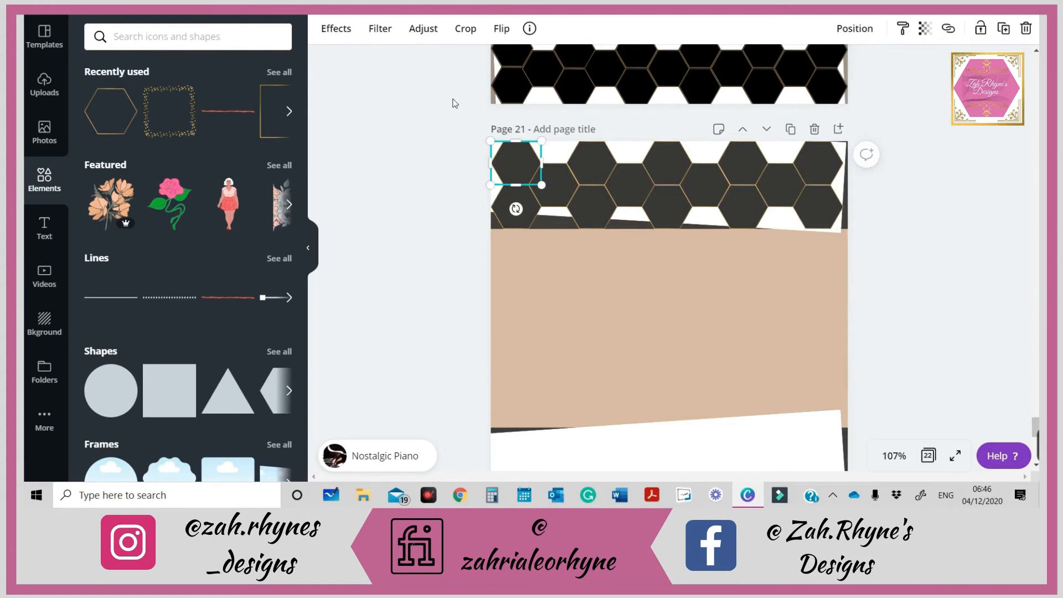
left_click(508, 219)
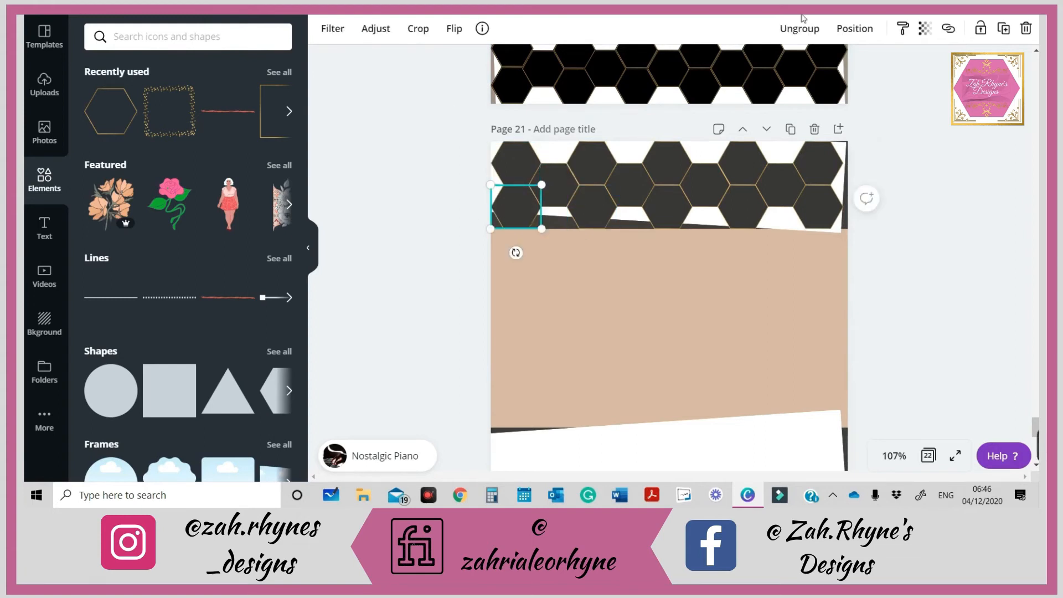
left_click(589, 168)
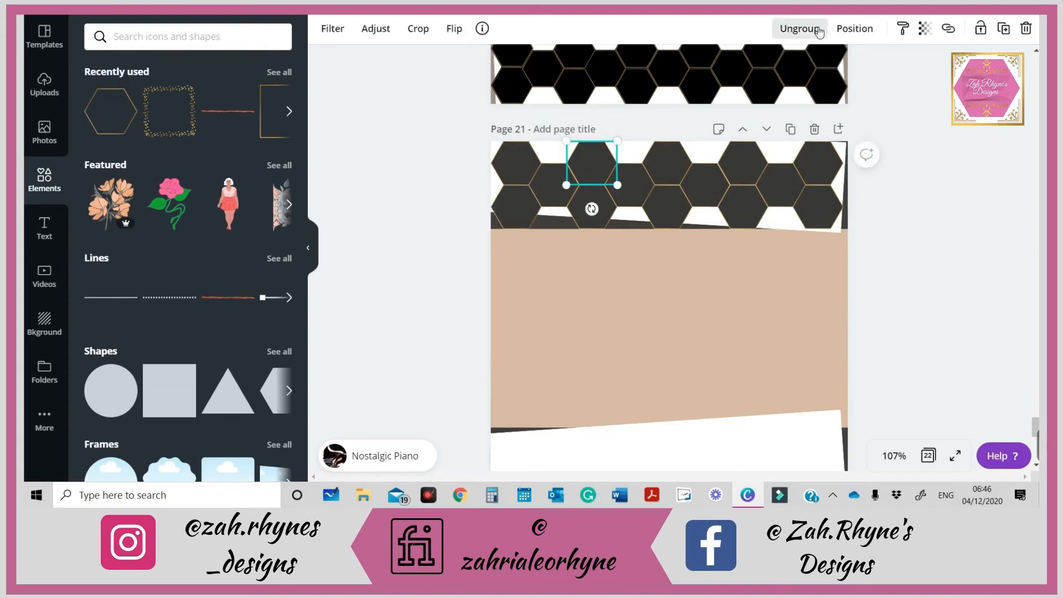
left_click(818, 32)
left_click(540, 175)
left_click(865, 33)
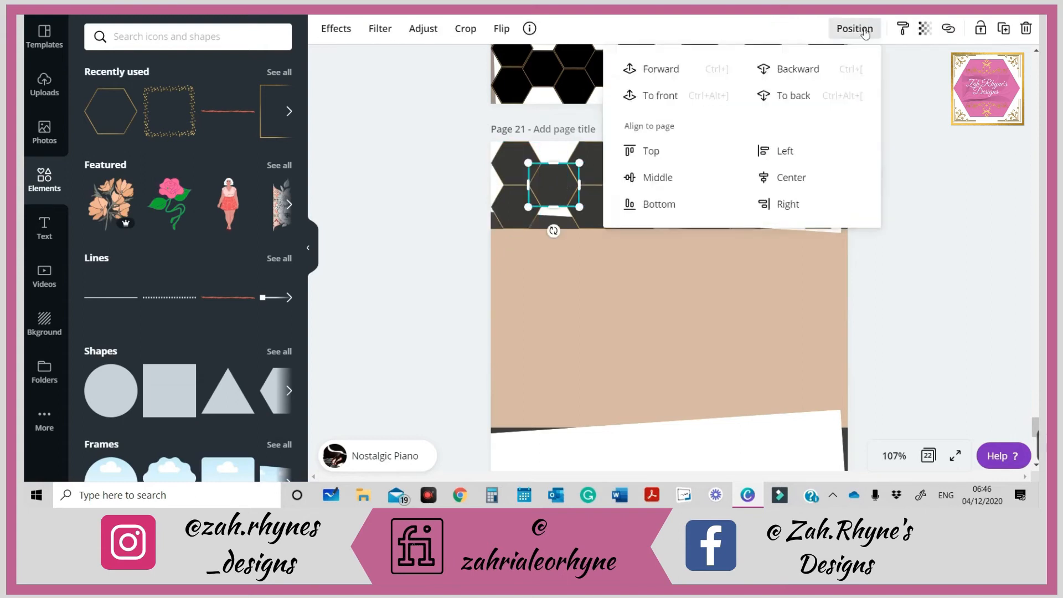
- Change page 21's background colour to light grey
left_click(683, 265)
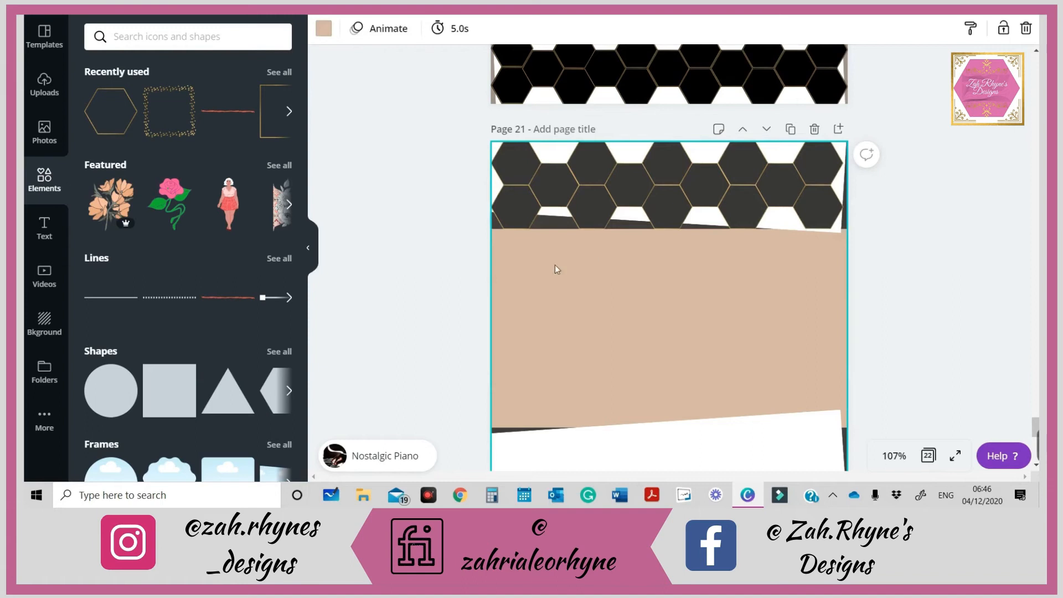
left_click(324, 28)
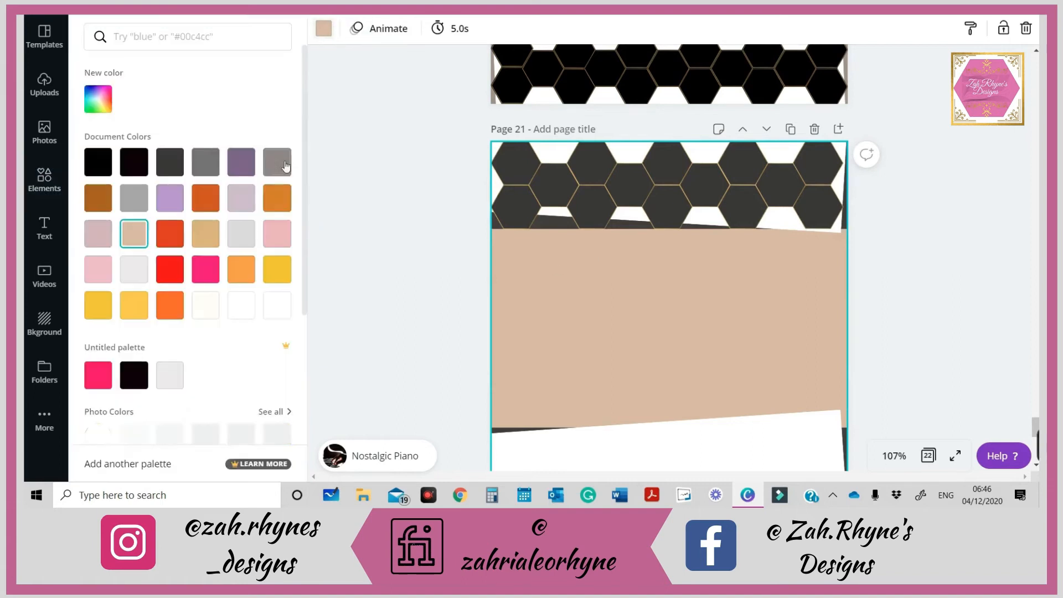
left_click(250, 244)
- Ungroup the outlined hexagons one by one in the middle of page 21's top border
left_click(556, 185)
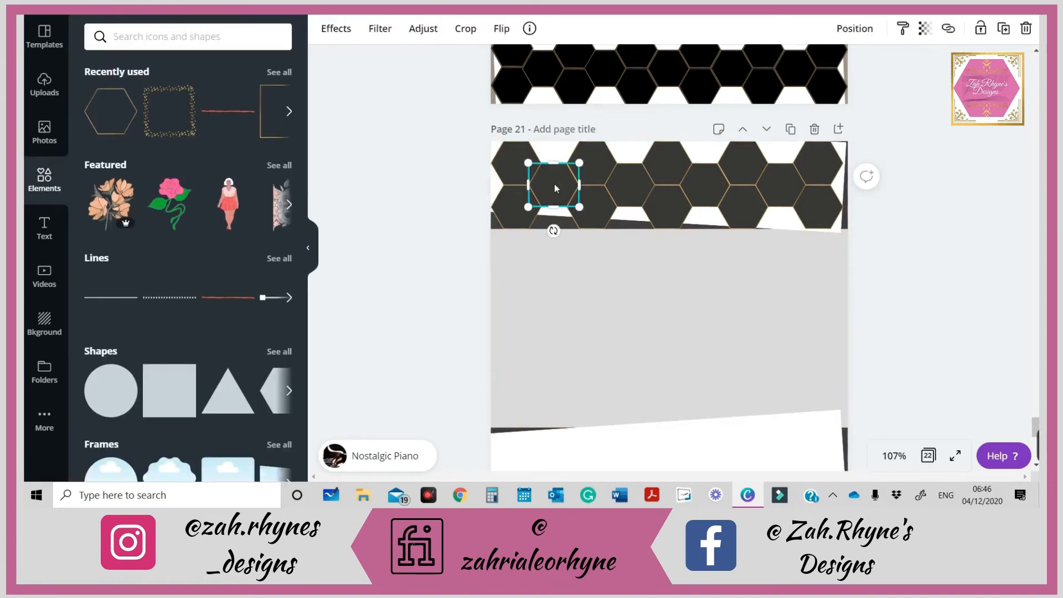
left_click(516, 232)
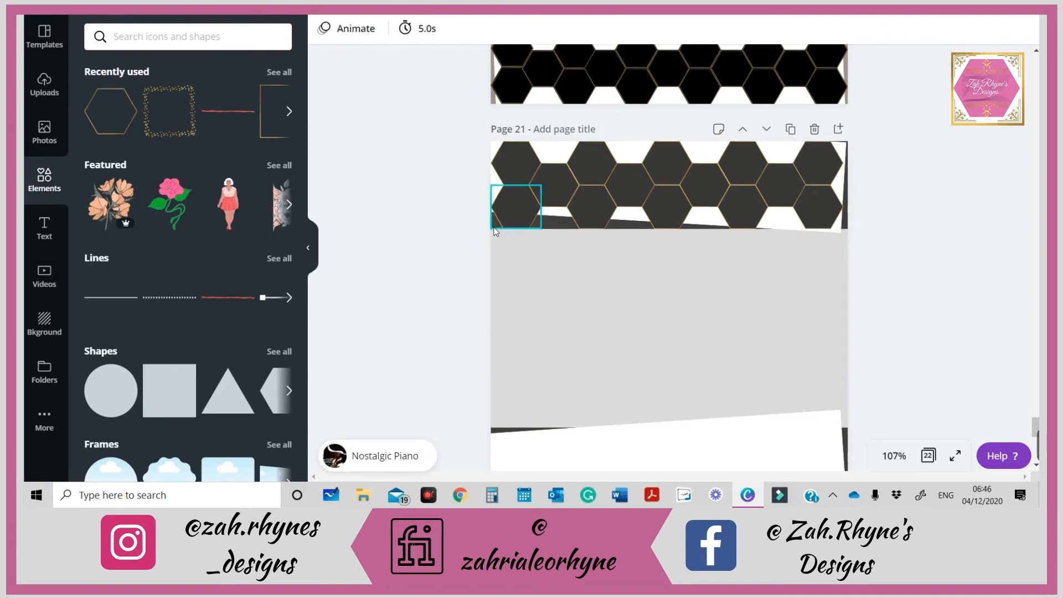
left_click(585, 177)
left_click(671, 174)
left_click(801, 29)
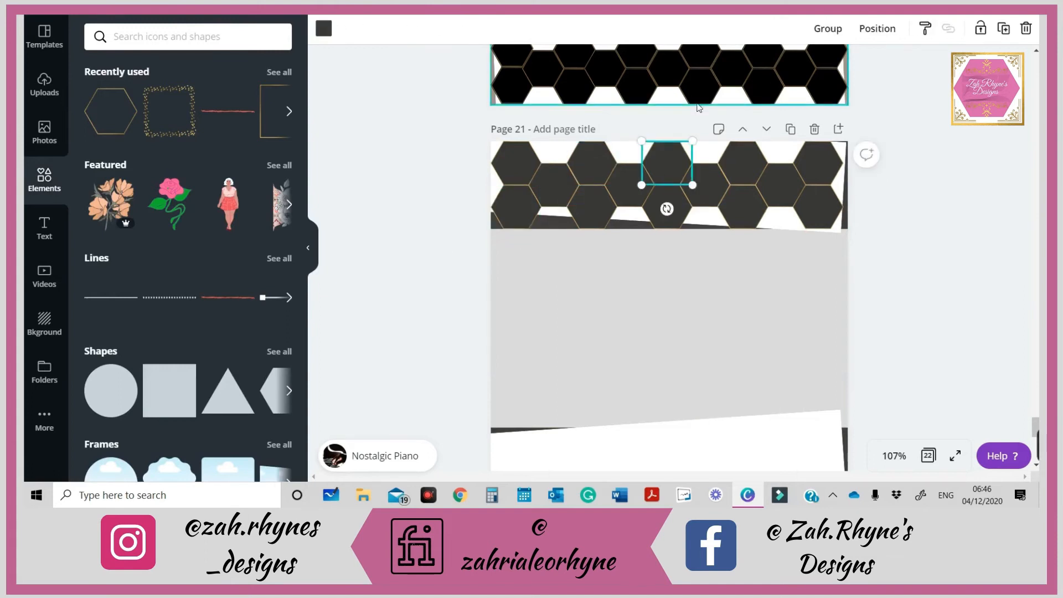
left_click(599, 201)
left_click(799, 30)
left_click(643, 176)
left_click(800, 28)
left_click(673, 189)
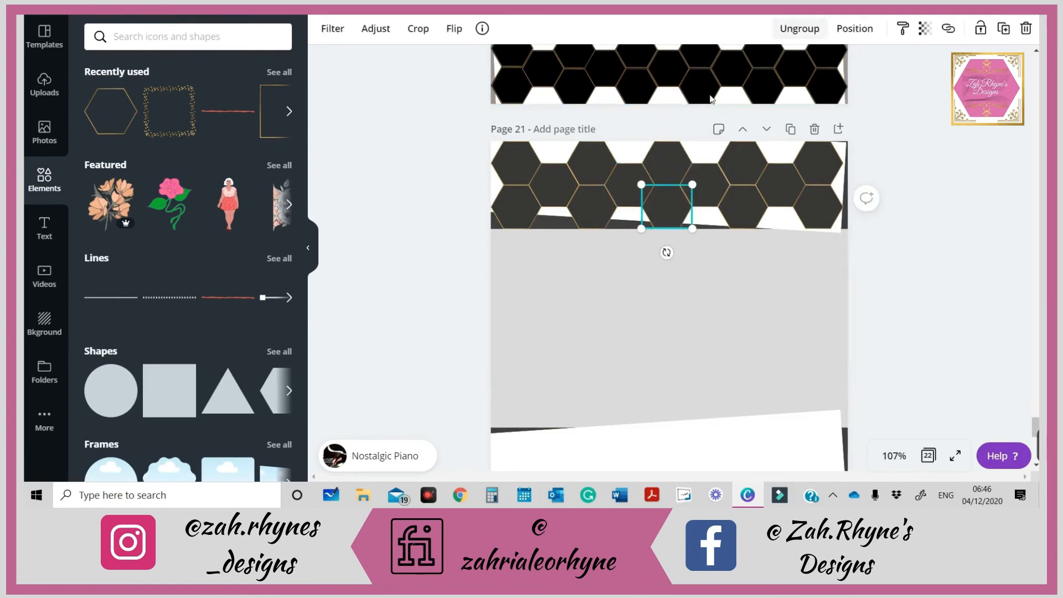
key("ctrl+shift+g")
- Ungroup the remaining outlined hexagons at the right end of the top border, keeping each one in its honeycomb place
left_click(735, 157)
key("ctrl+shift+g")
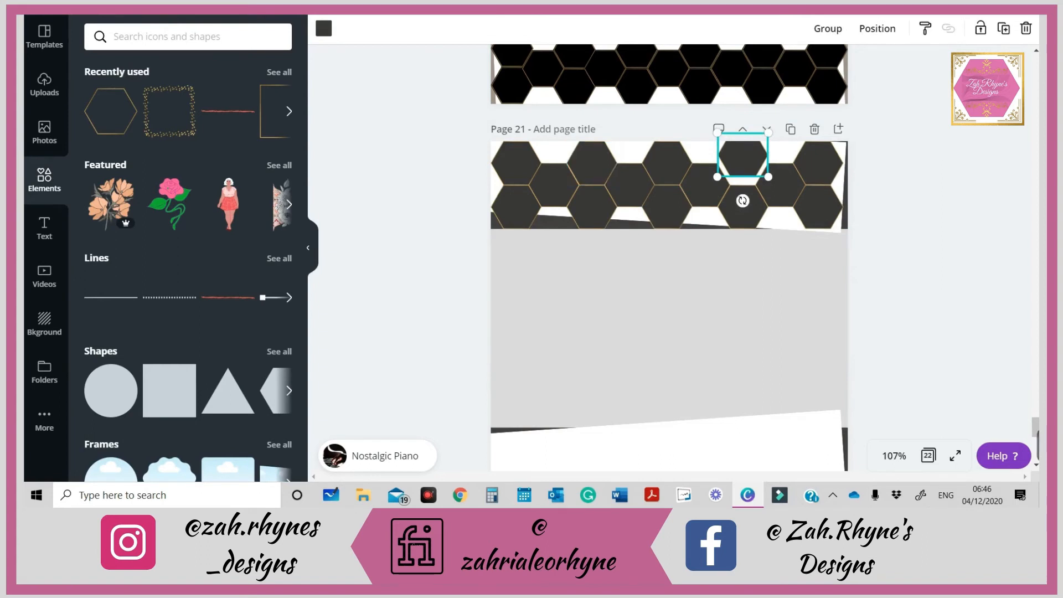
key("Escape")
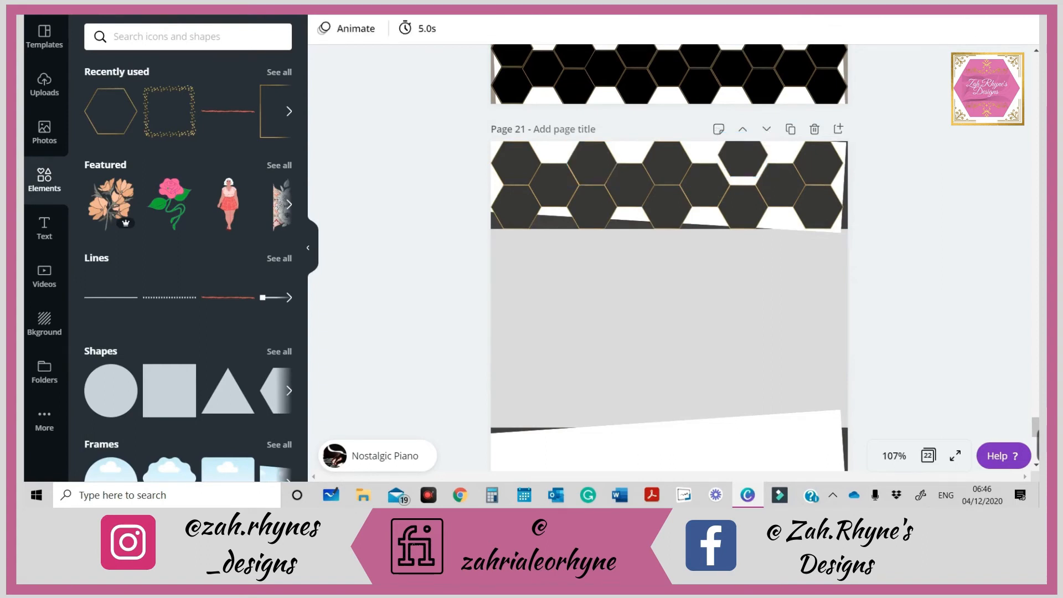
left_click(748, 167)
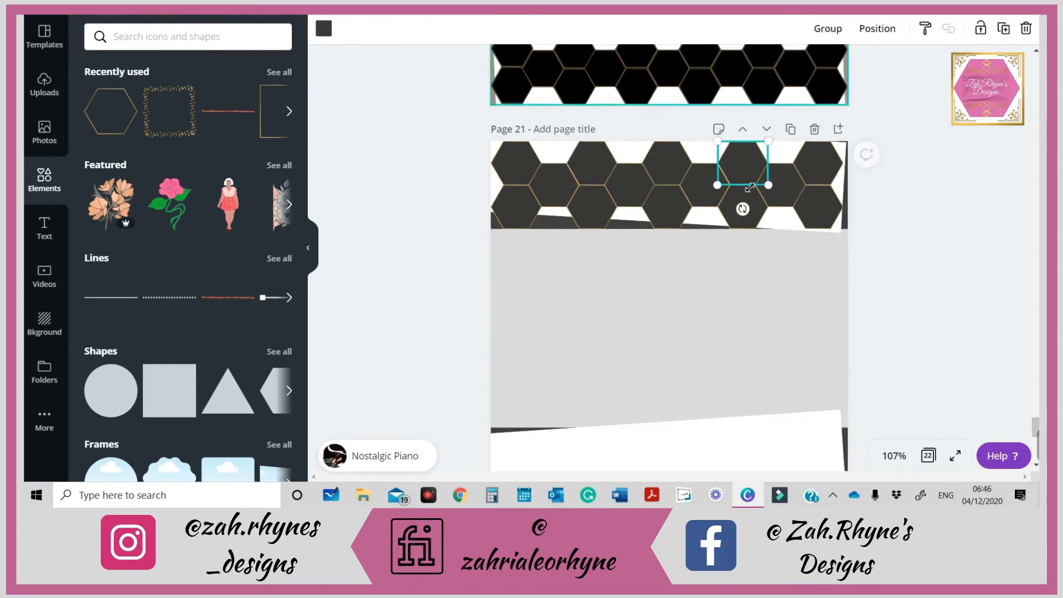
left_click(700, 191)
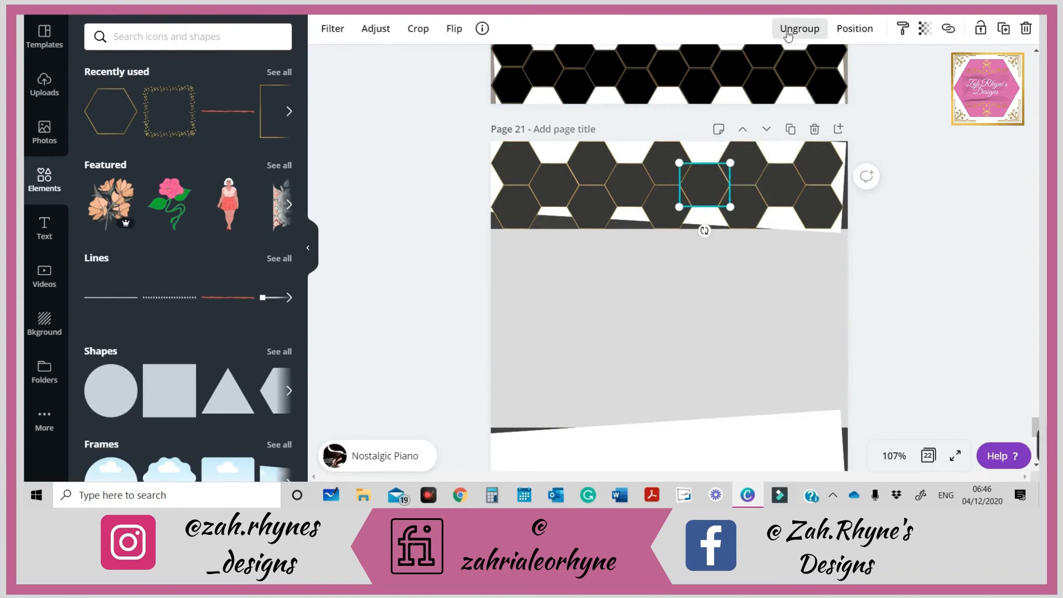
left_click(773, 185)
left_click(800, 28)
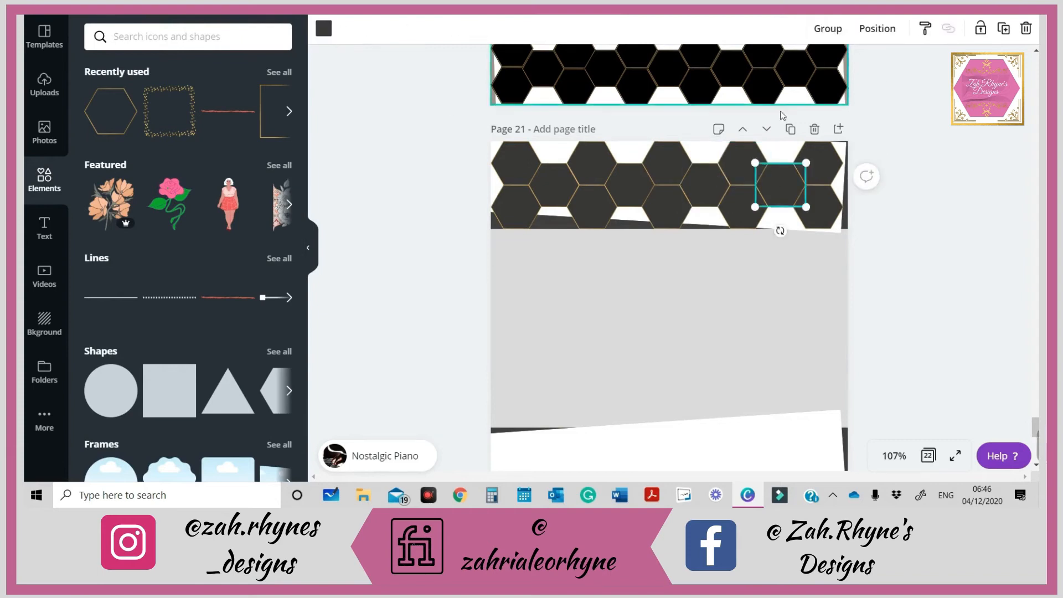
left_click(826, 204)
left_click(800, 28)
left_click(787, 187)
left_click(742, 206)
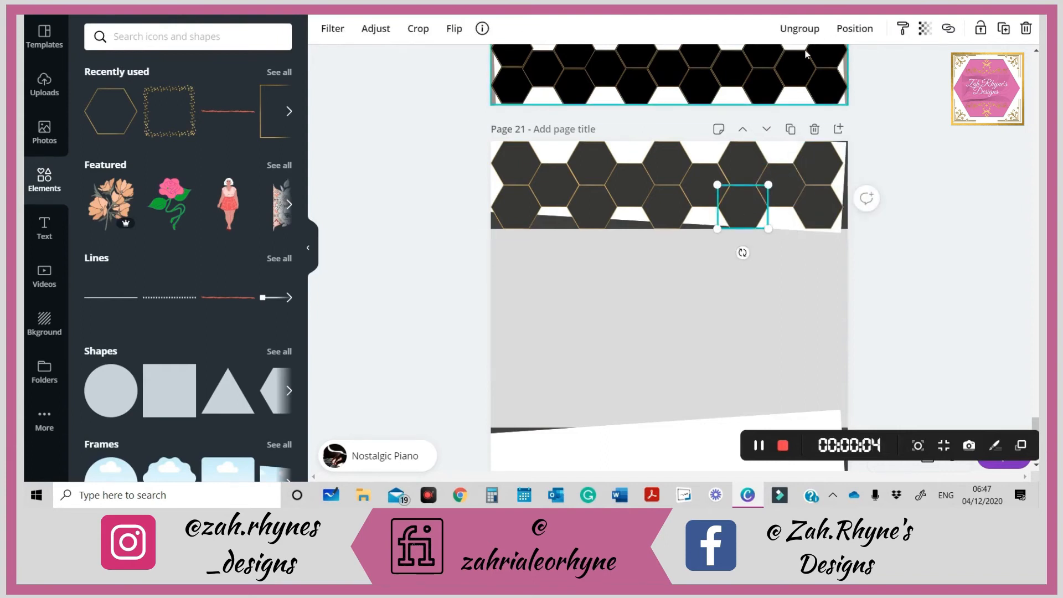
left_click(795, 28)
left_click(667, 195)
- Group all hexagons of the top border and place a copy of the group along the bottom of page 21
left_click_drag(424, 148, 843, 226)
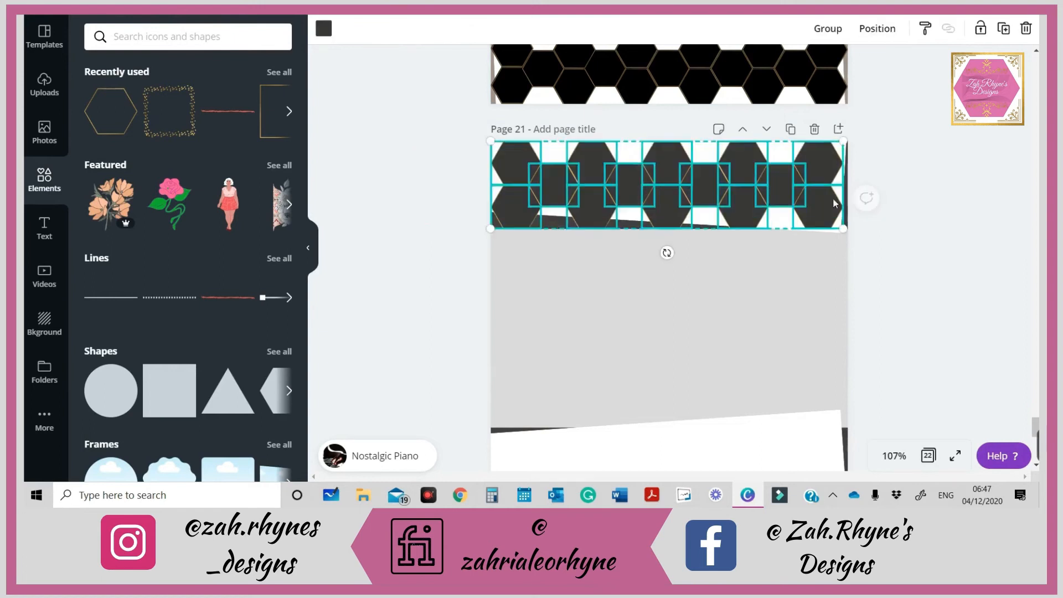
left_click(825, 28)
left_click_drag(677, 176, 683, 444)
scroll(676, 387, "down", 3)
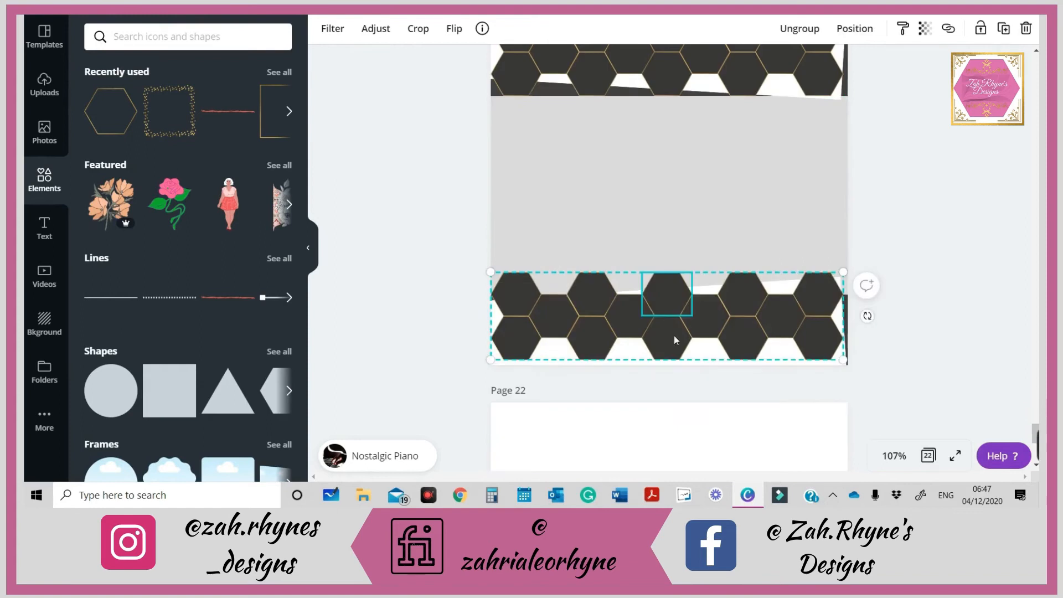
- Resize and reposition the bottom hexagon border until it spans the page width and sits on the page's bottom edge
mouse_move(672, 314)
left_mouse_down()
mouse_move(676, 306)
mouse_move(675, 328)
mouse_move(671, 319)
left_mouse_up()
left_click_drag(848, 283, 822, 290)
left_click_drag(692, 314, 711, 317)
left_click_drag(831, 296, 807, 292)
left_click_drag(690, 313, 704, 319)
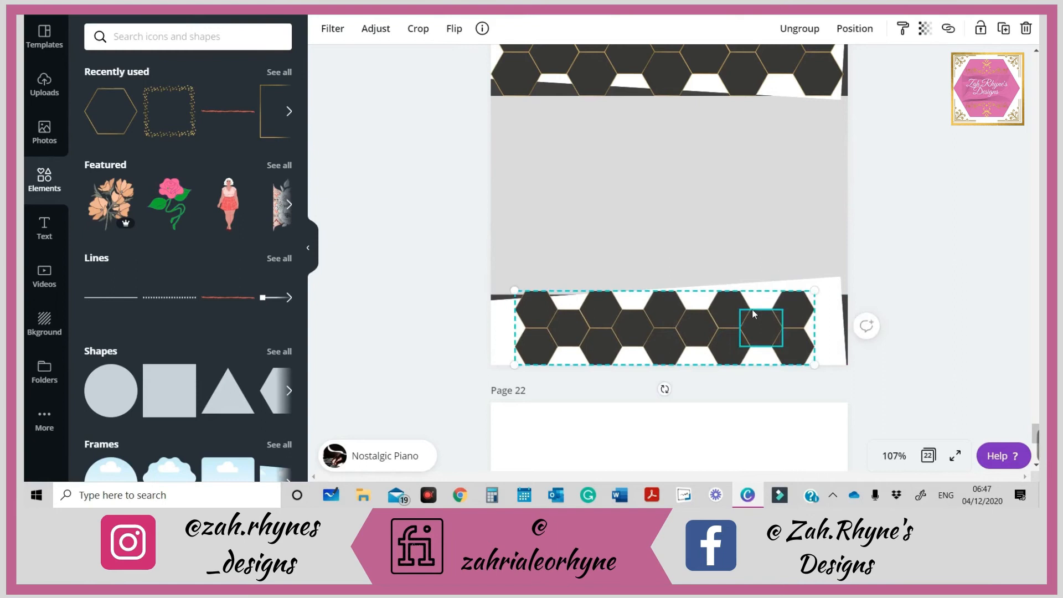
scroll(754, 314, "up", 2)
scroll(752, 311, "down", 2)
left_click_drag(515, 365, 477, 374)
left_click_drag(551, 346, 570, 332)
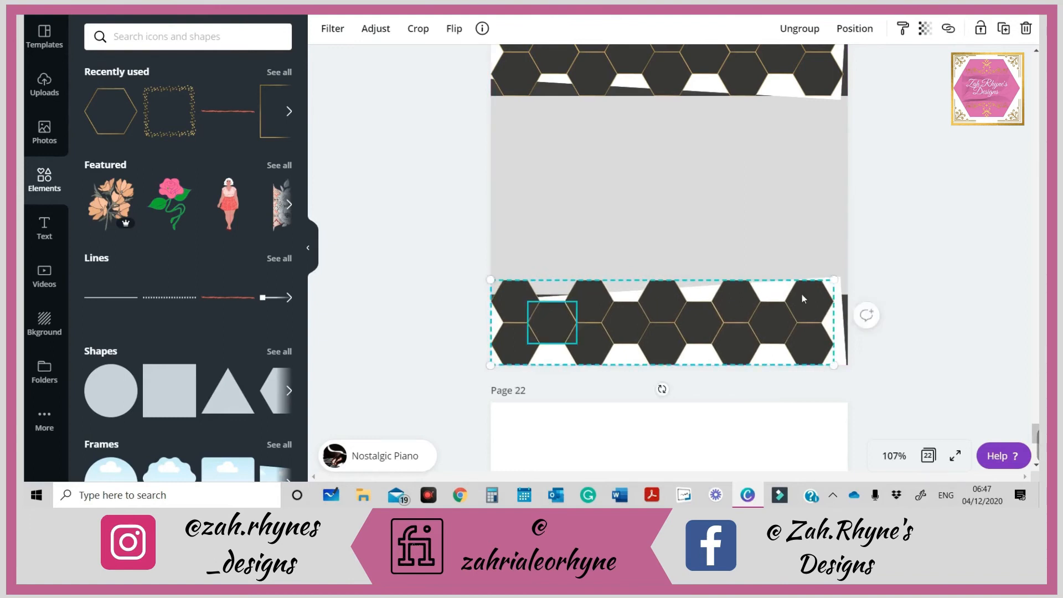
left_click_drag(848, 284, 862, 286)
left_click(894, 261)
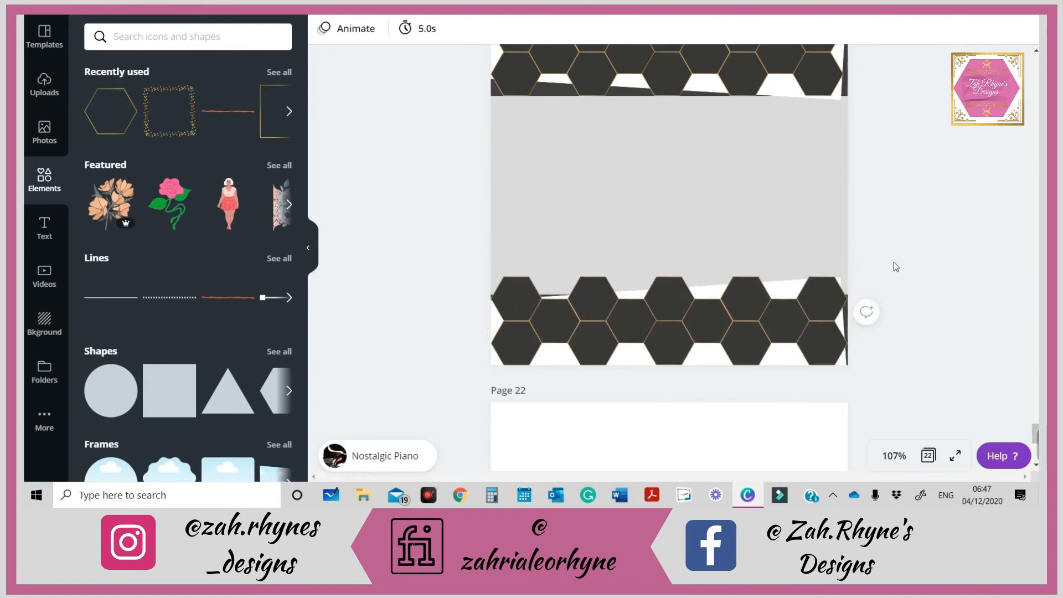
- Move the bottom hexagon border up out of the way, and unlock and slightly raise the tilted bands beneath it
left_click_drag(661, 311, 667, 202)
left_click(641, 290)
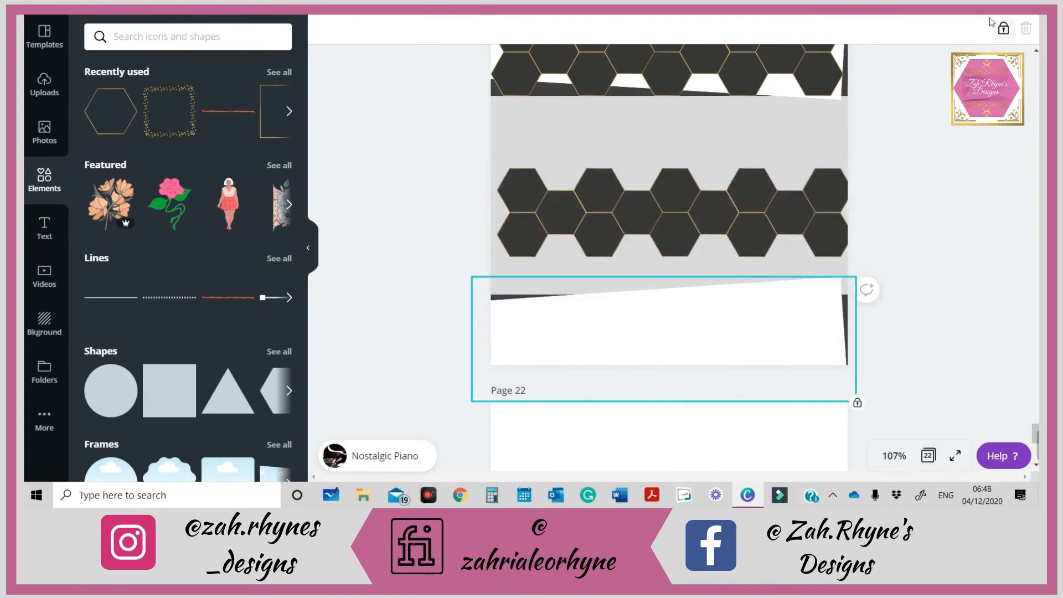
left_click(1004, 28)
left_click_drag(727, 314, 731, 301)
- Return the hexagon border to page 21's bottom edge, aligned with both page sides
left_click_drag(700, 245, 699, 332)
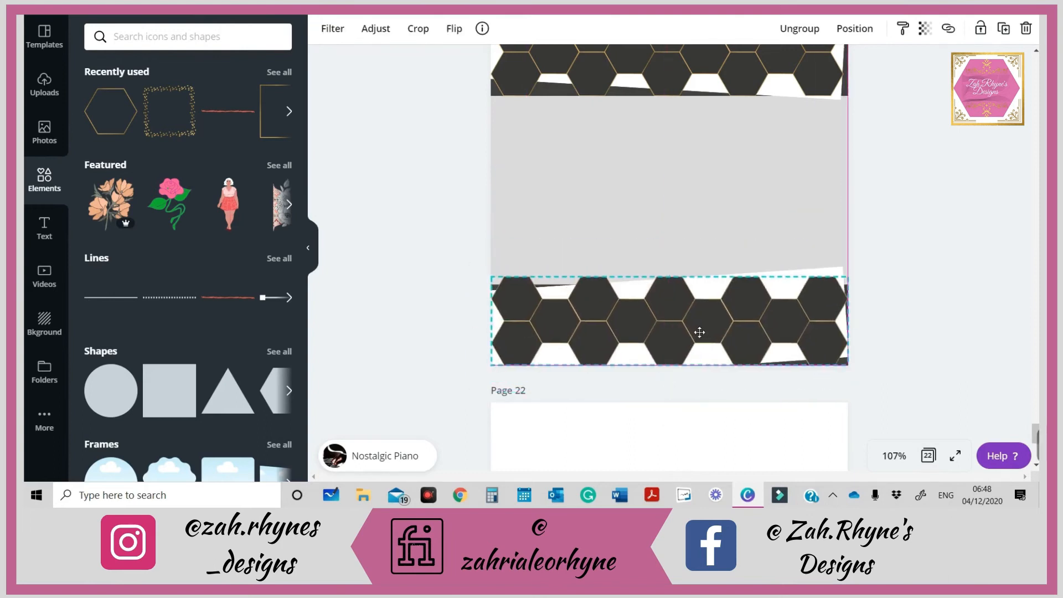
left_click_drag(690, 332, 690, 333)
left_click_drag(501, 372, 500, 372)
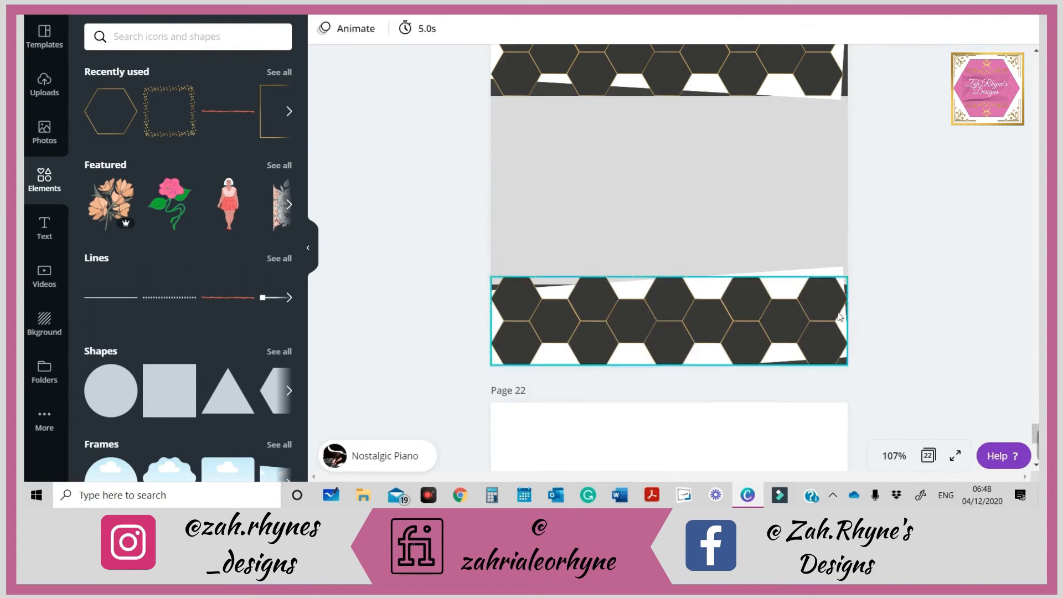
- Nudge the tilted white and dark bands slightly down behind the bottom hexagon border and compare both page borders
left_click(782, 293)
key("Up")
key("Up")
key("Up")
key("Up")
key("Up")
left_click_drag(916, 247, 715, 329)
scroll(670, 139, "up", 3)
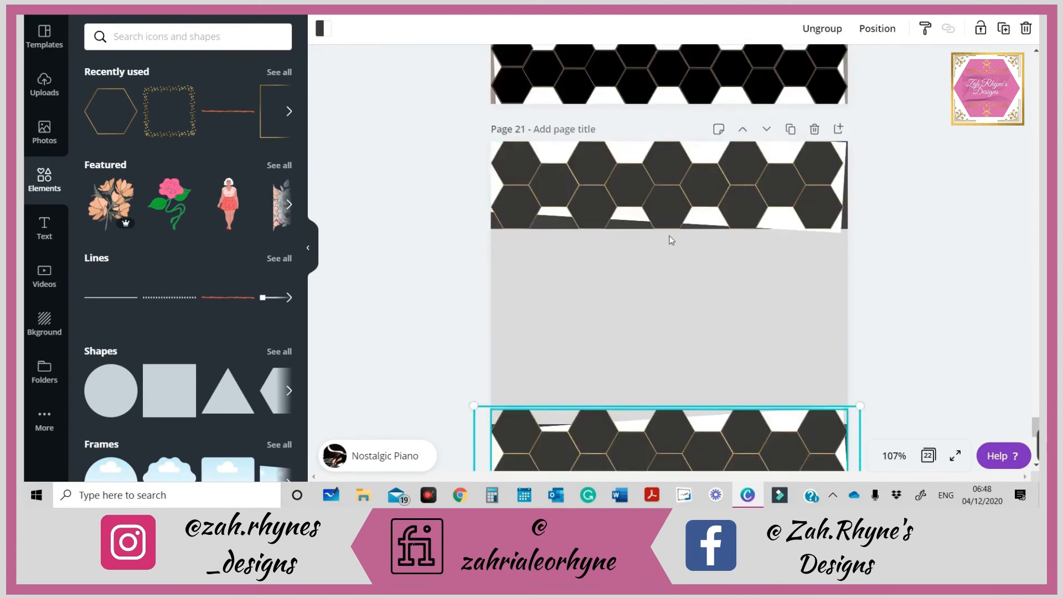
scroll(746, 284, "down", 2)
left_click_drag(431, 273, 909, 407)
left_click(915, 305)
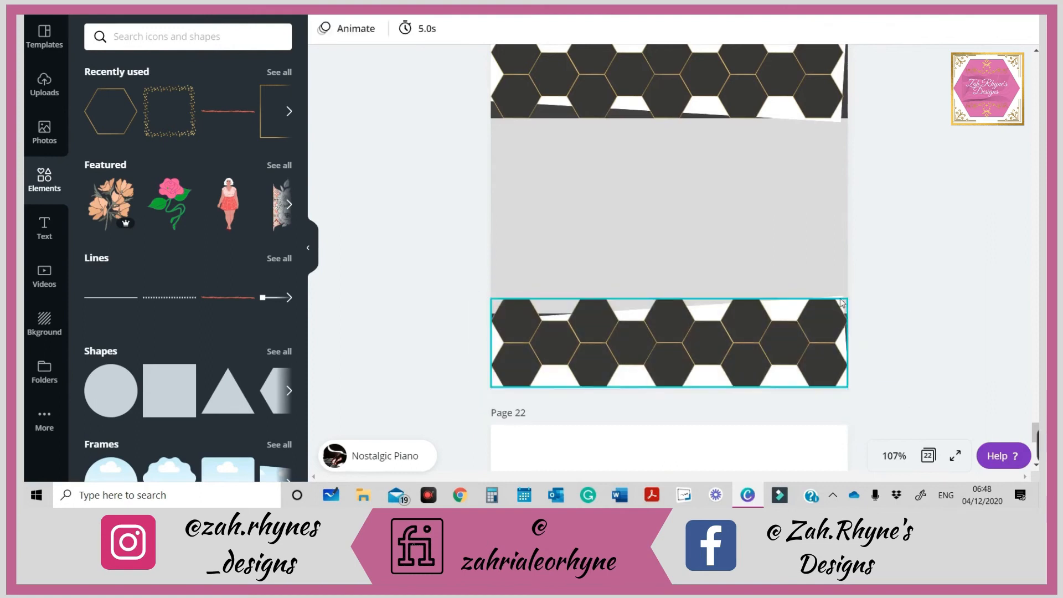
- Ungroup the tilted white and dark bands behind page 21's bottom hexagon border
left_click(842, 300)
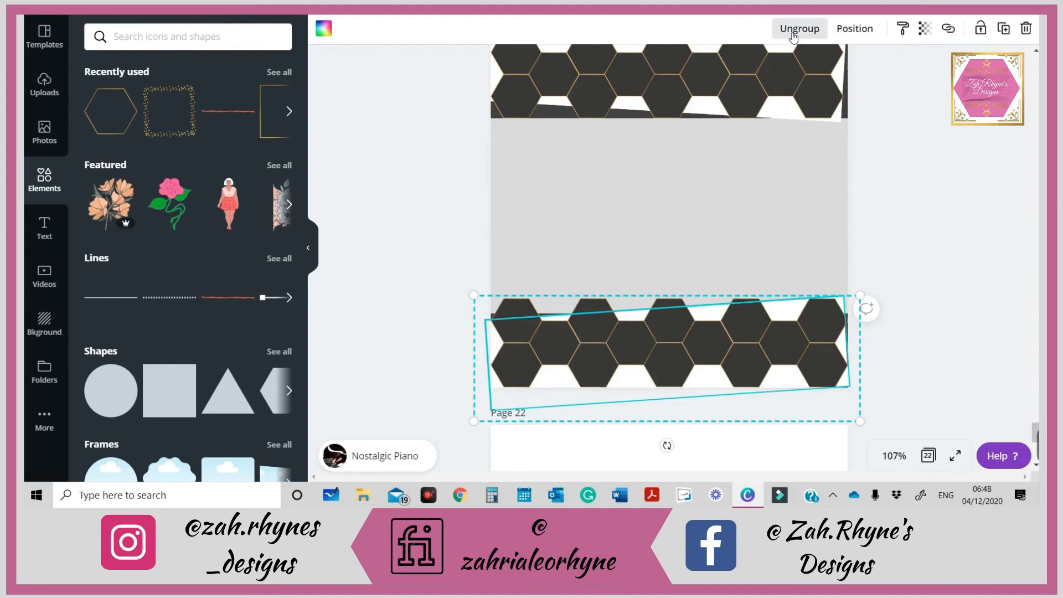
left_click(895, 194)
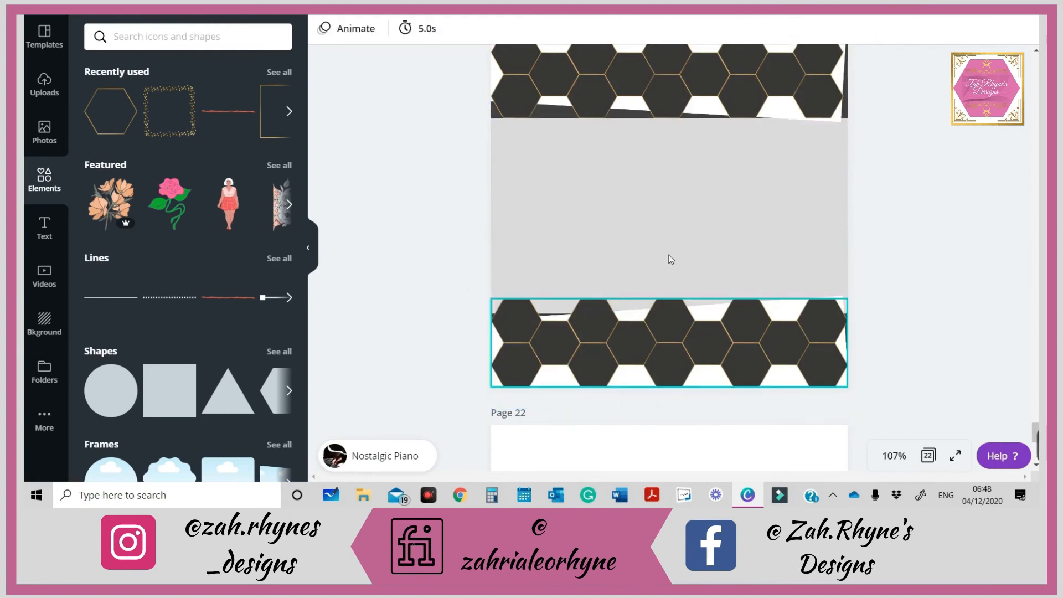
scroll(643, 178, "up", 1)
scroll(641, 214, "down", 2)
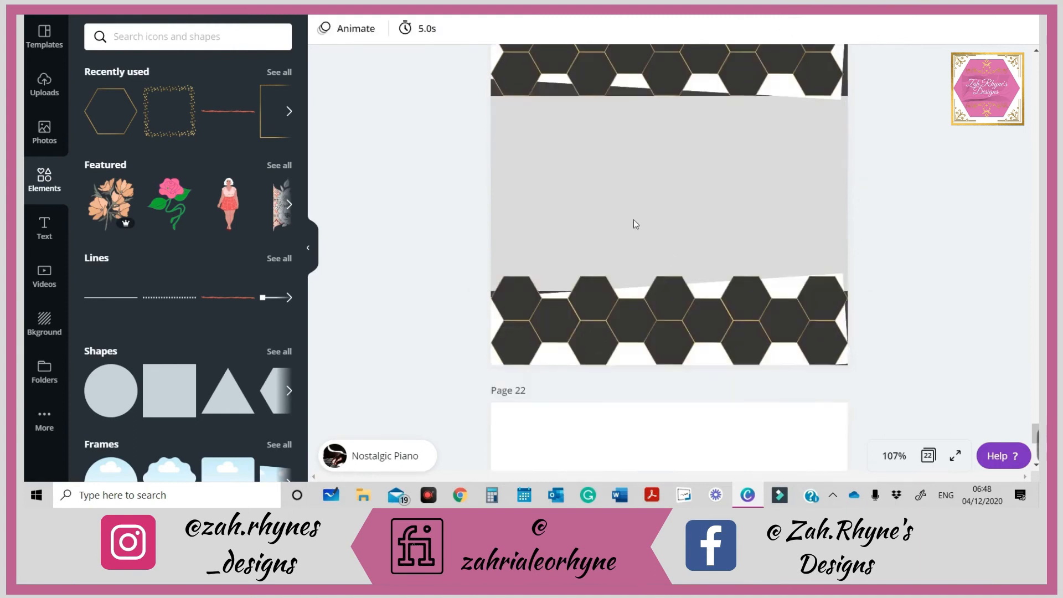
left_click(501, 274)
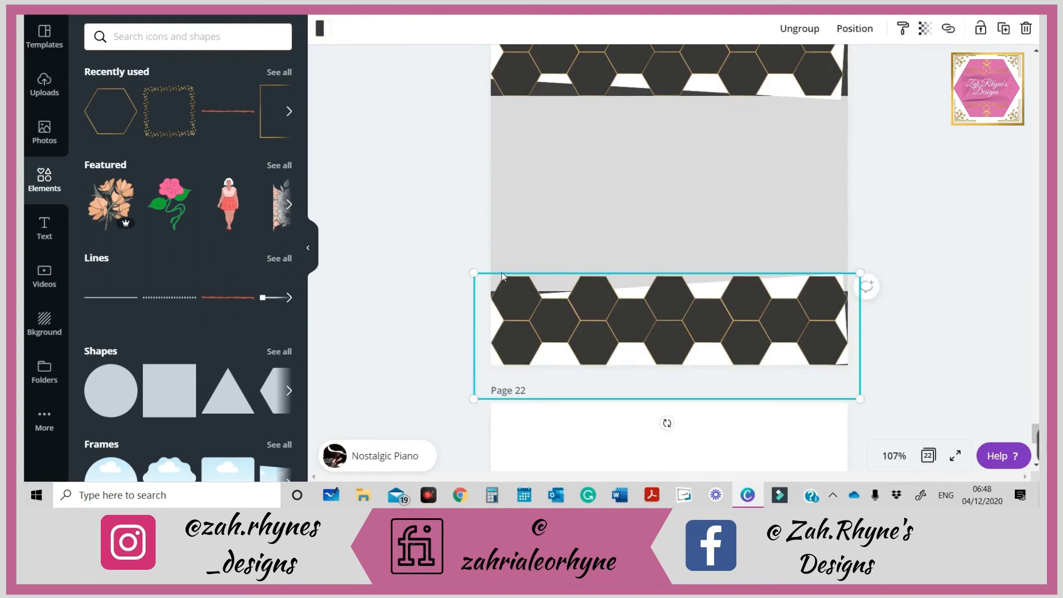
left_click(792, 34)
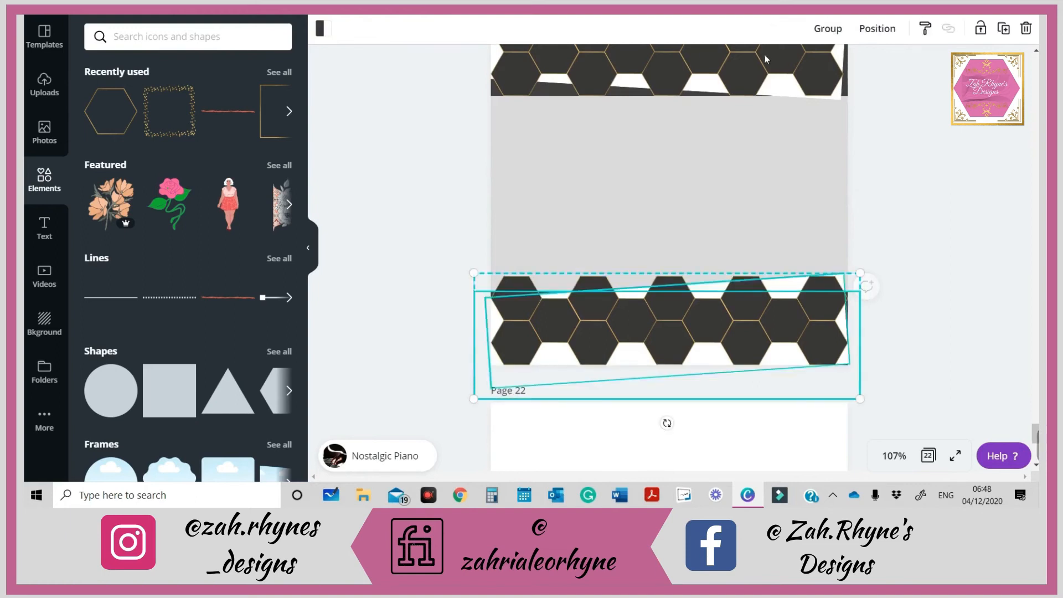
left_click(476, 245)
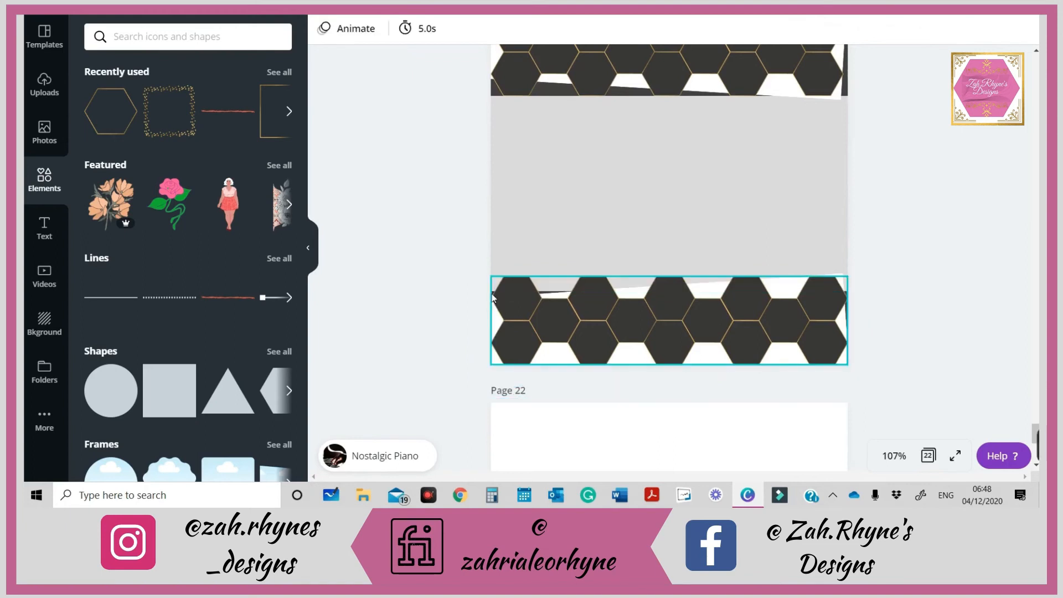
- Shift the bottom hexagon border slightly aside, then tilt the dark band down toward the page's right side and shorten its right end
left_click_drag(494, 295, 505, 302)
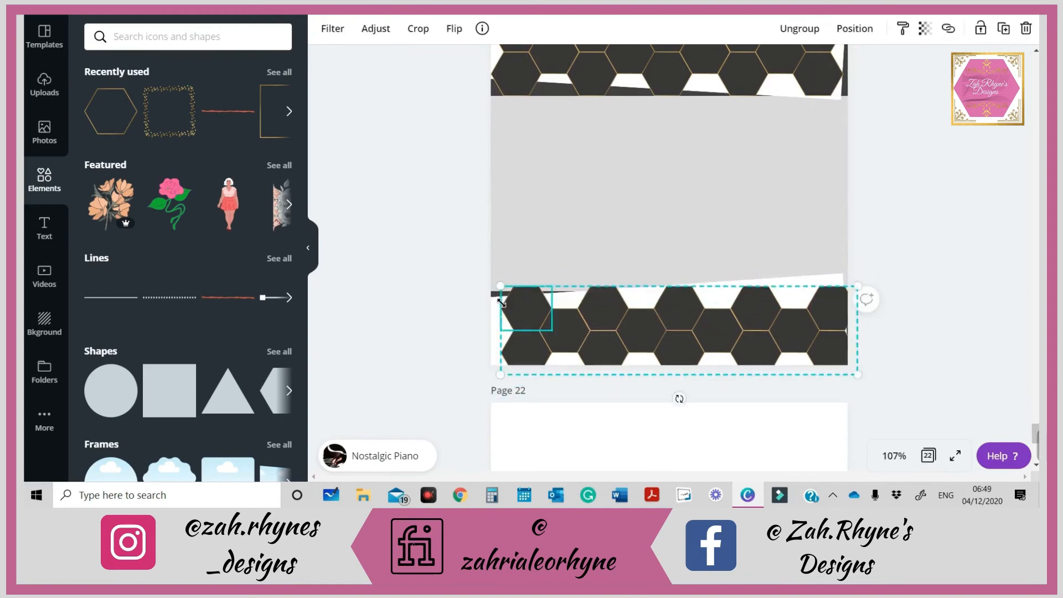
left_click(498, 297)
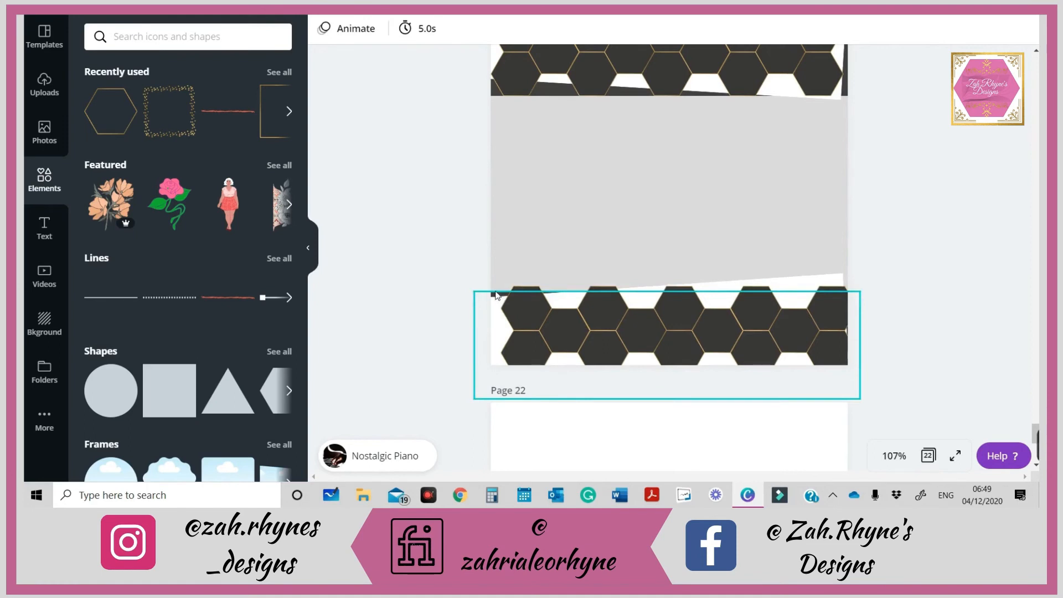
left_click(497, 296)
left_click_drag(679, 431, 691, 393)
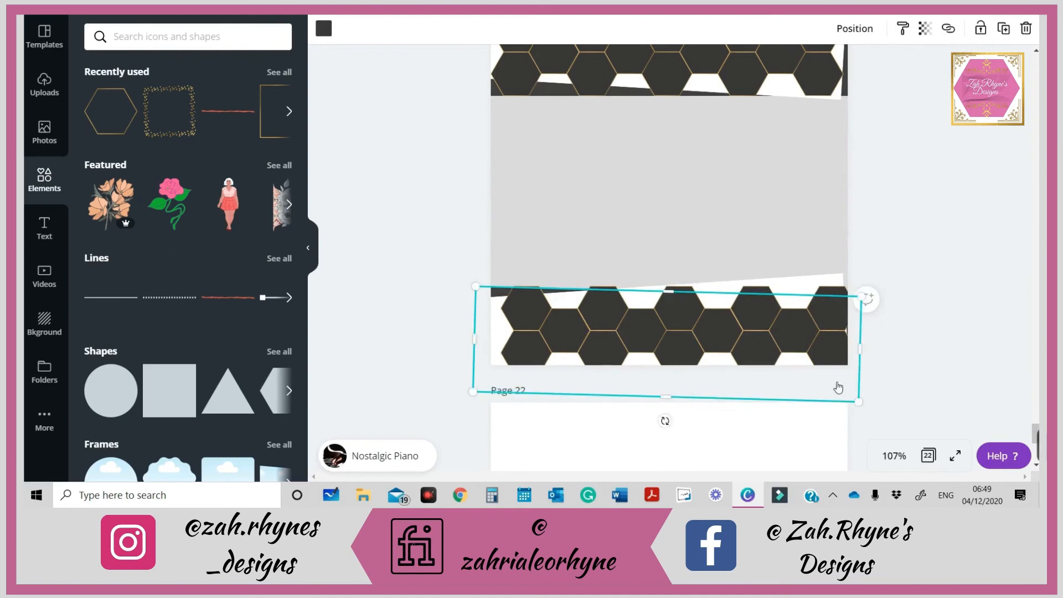
left_click_drag(862, 356, 849, 357)
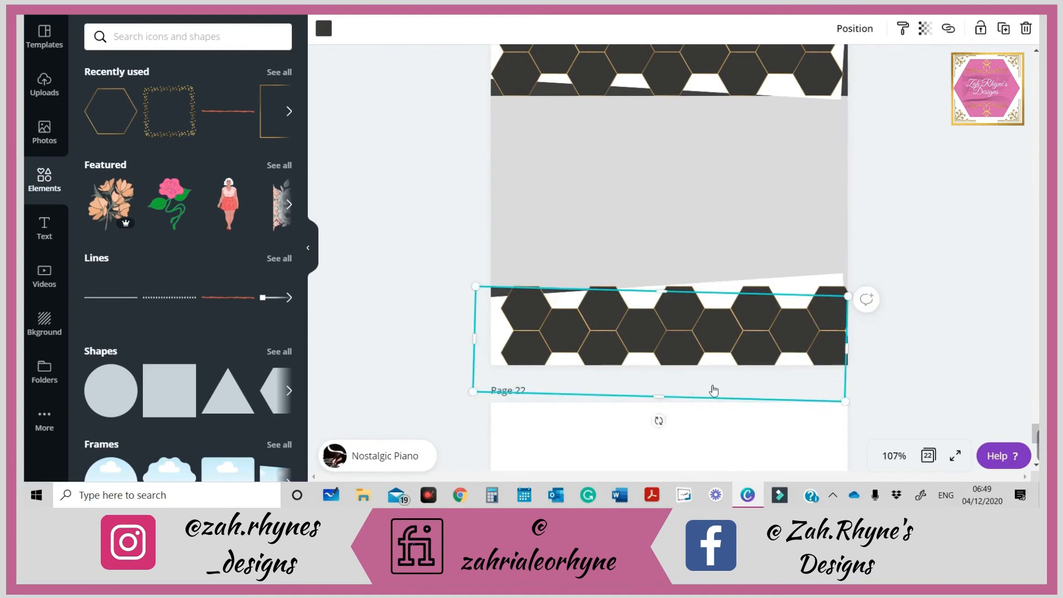
left_click_drag(659, 421, 654, 420)
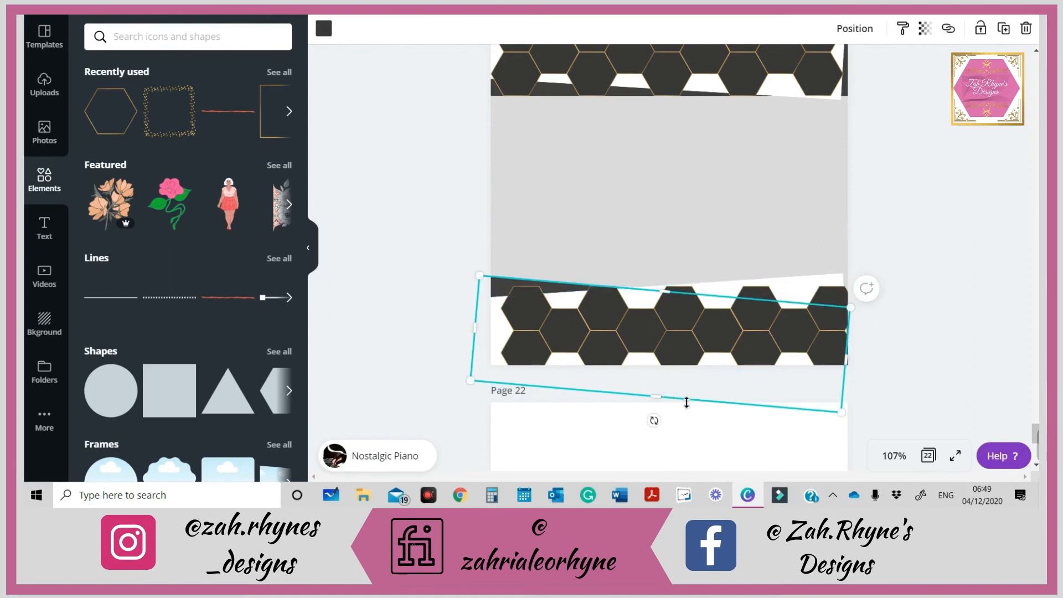
- Nudge the dark band slightly up and return the hexagon border to the page's bottom edge, aligned with both sides
key("Up")
key("Up")
key("Up")
key("Up")
key("Up")
key("Up")
key("Up")
key("Up")
key("Up")
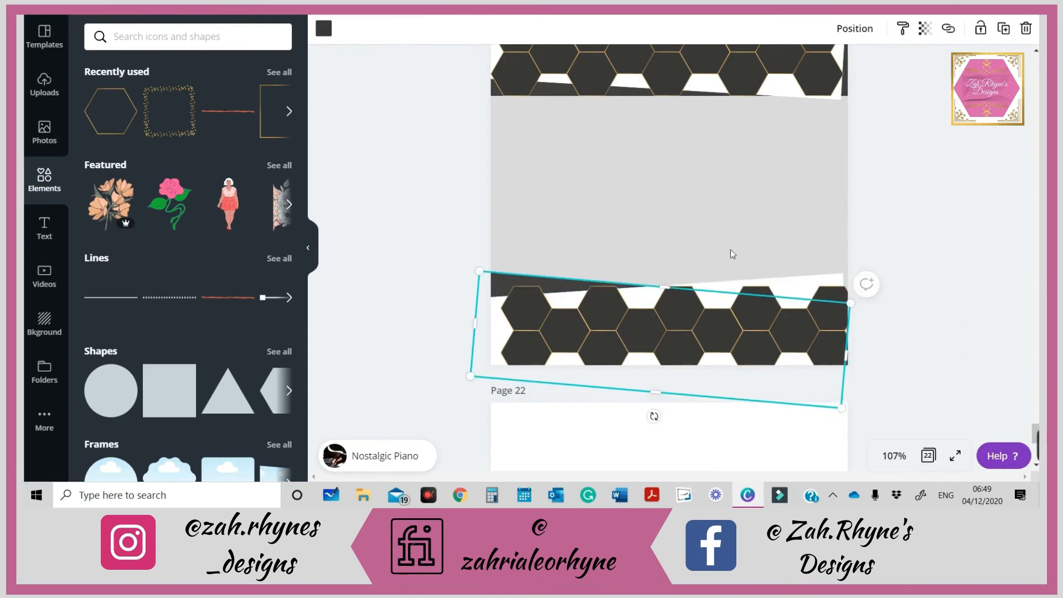
left_click(871, 228)
mouse_move(767, 326)
left_mouse_down()
mouse_move(741, 331)
mouse_move(754, 327)
left_mouse_up()
left_click(575, 211)
- Recolour the dark band behind the bottom hexagon border dusty pink from the document colours
left_click(494, 284)
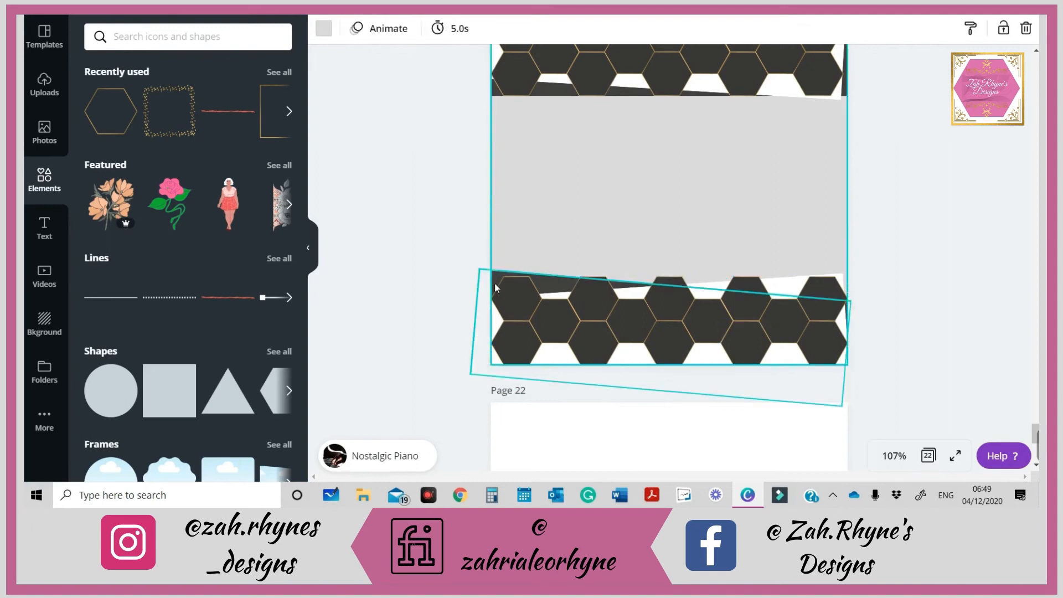
left_click(326, 29)
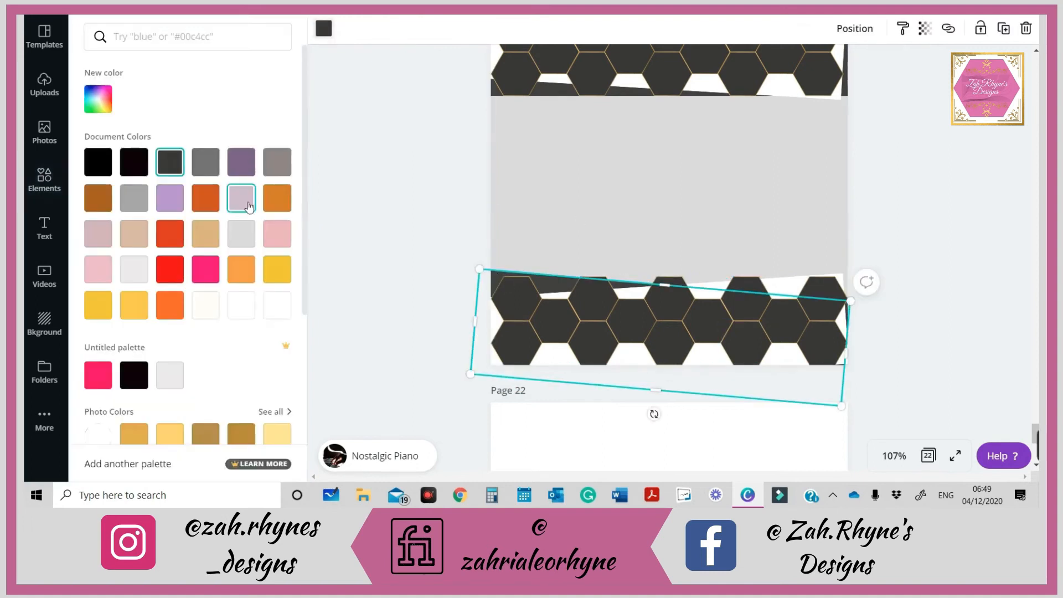
left_click(98, 233)
- Move the top hexagon border down out of the way and recolour the dark band above it the same dusty pink
left_click(548, 92)
left_click_drag(609, 128, 604, 221)
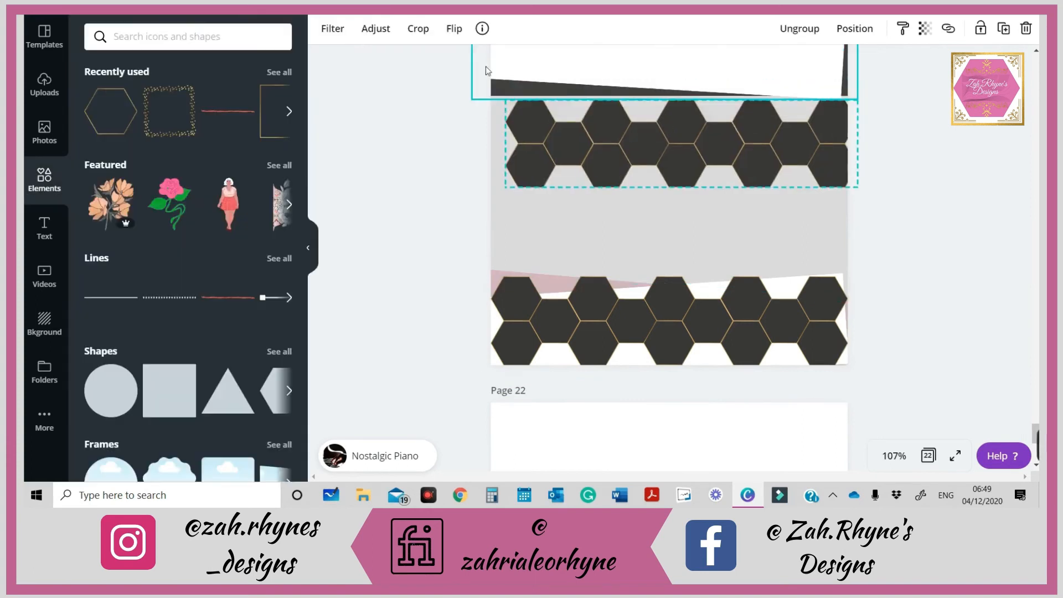
left_click(567, 79)
left_click(1003, 27)
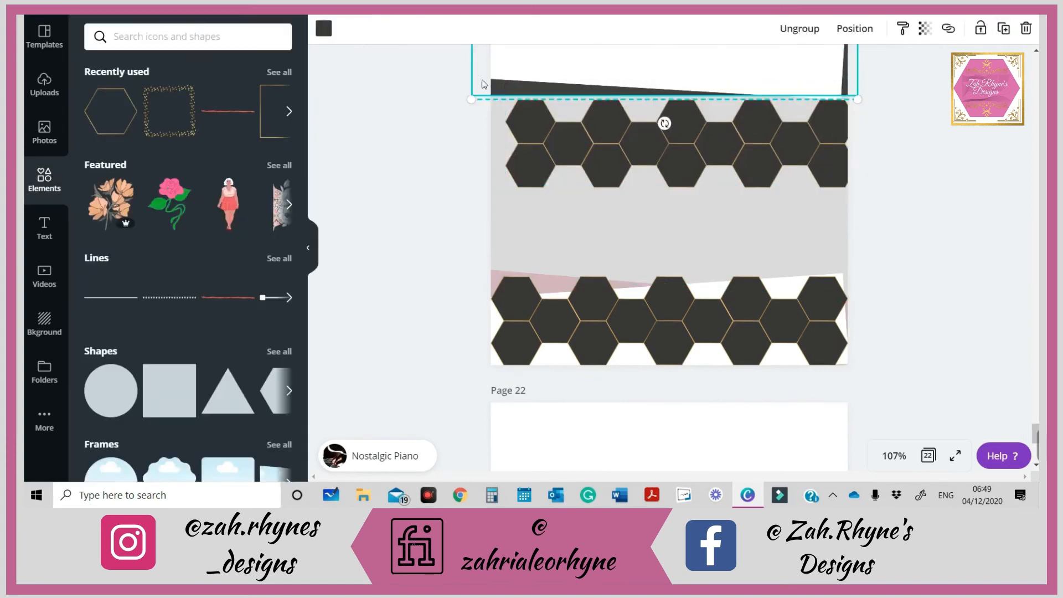
left_click(323, 28)
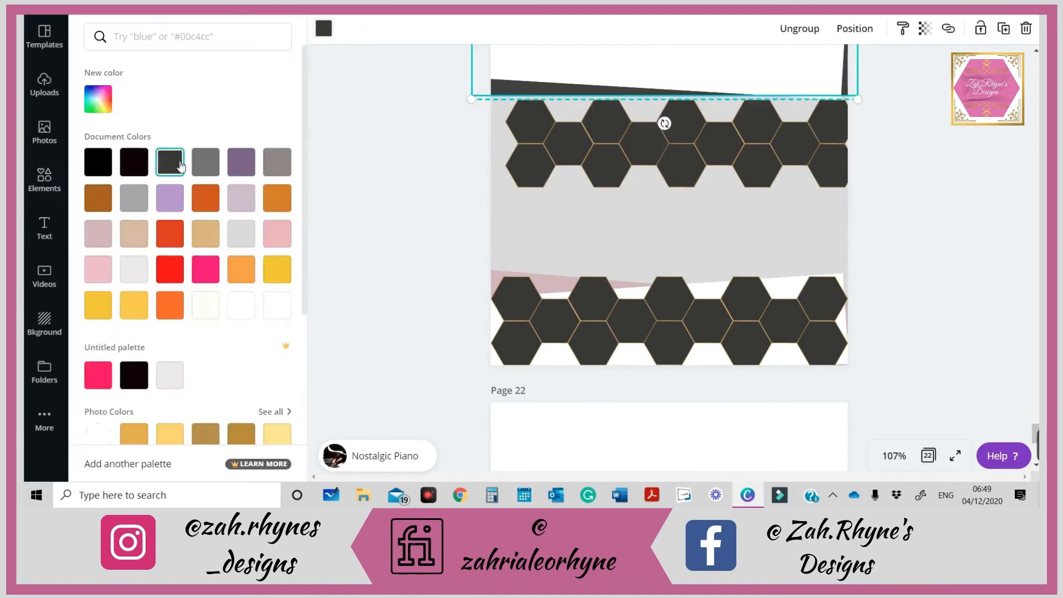
left_click(105, 235)
- Return the top hexagon border to page 21's top edge and enlarge it to span the full page width
left_click_drag(665, 147, 650, 64)
scroll(647, 180, "up", 1)
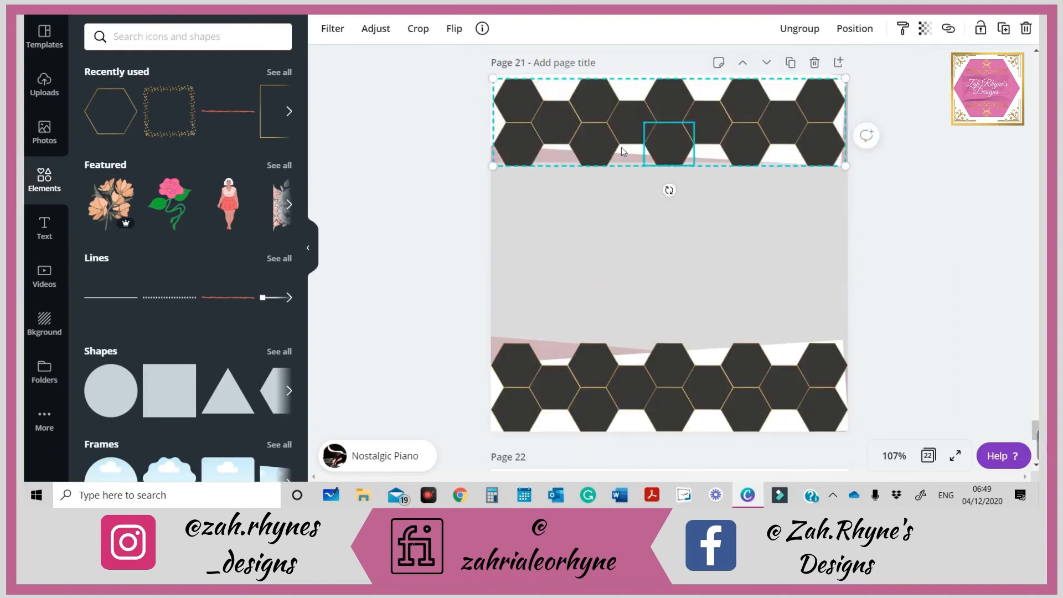
left_click_drag(620, 110, 624, 114)
left_click_drag(852, 173, 860, 173)
left_click(893, 168)
- Reduce the tilt of the pink band behind the bottom hexagon border and extend its right end past the page edge
left_click(673, 401)
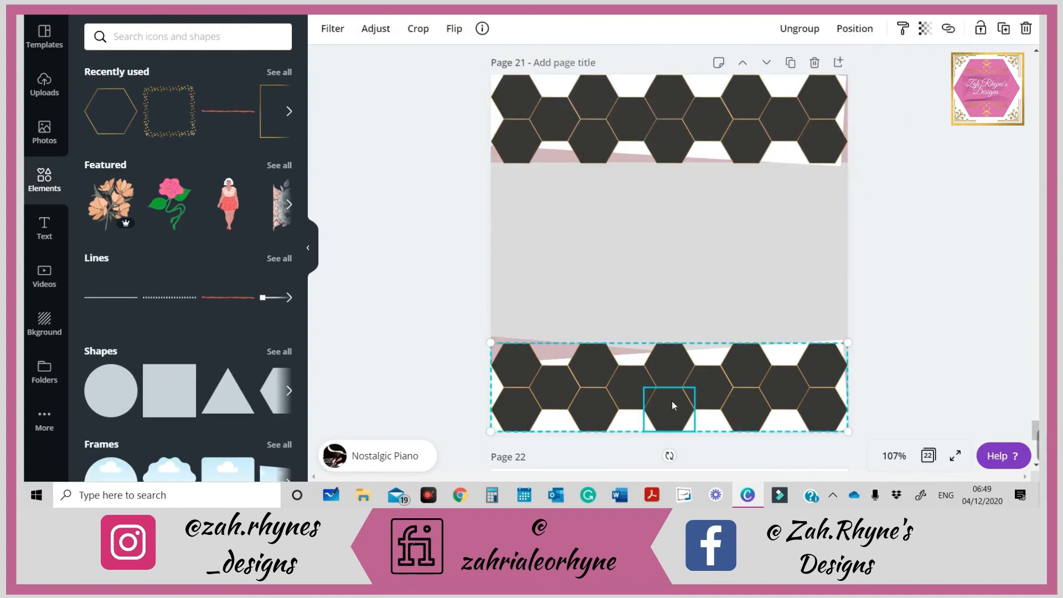
left_click(505, 361)
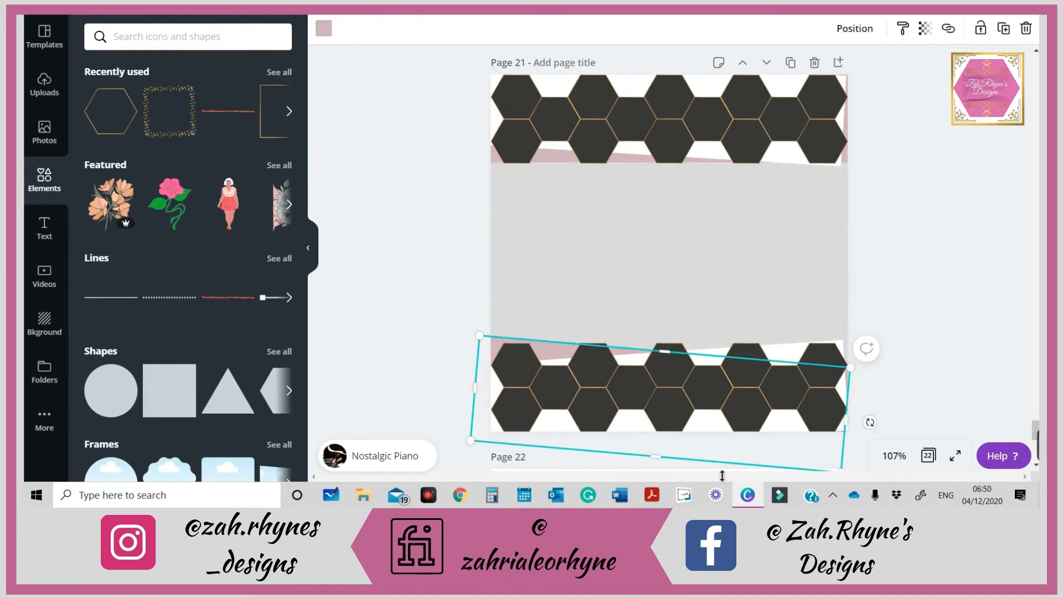
left_click_drag(879, 431, 887, 420)
left_click_drag(852, 359, 894, 356)
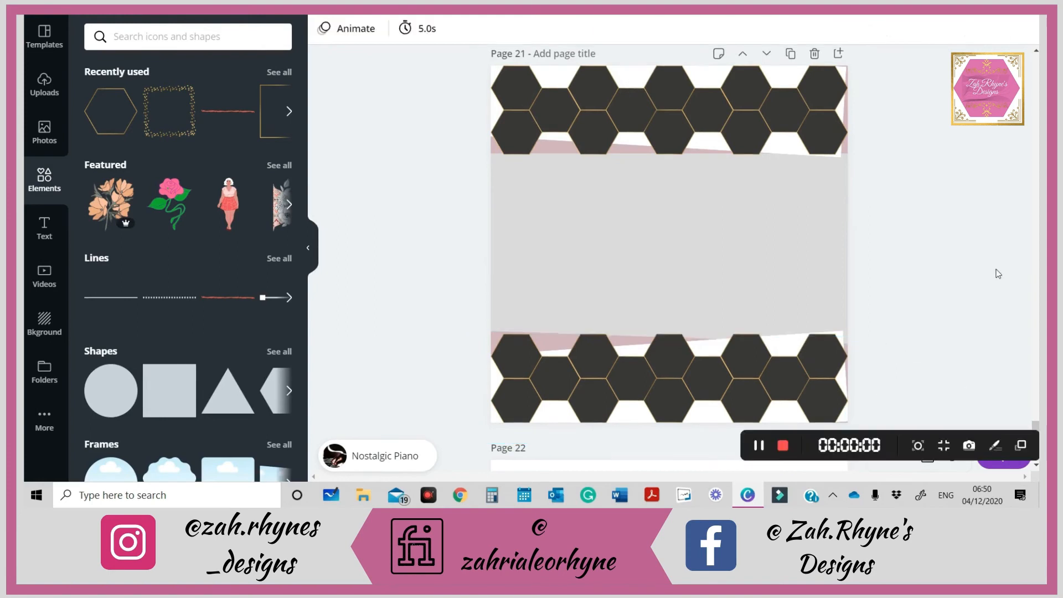
- Shrink the bottom hexagon border together with its bands slightly and recentre them just inside page 21's bottom edge
scroll(998, 276, "down", 1)
scroll(998, 275, "up", 1)
left_click(732, 325)
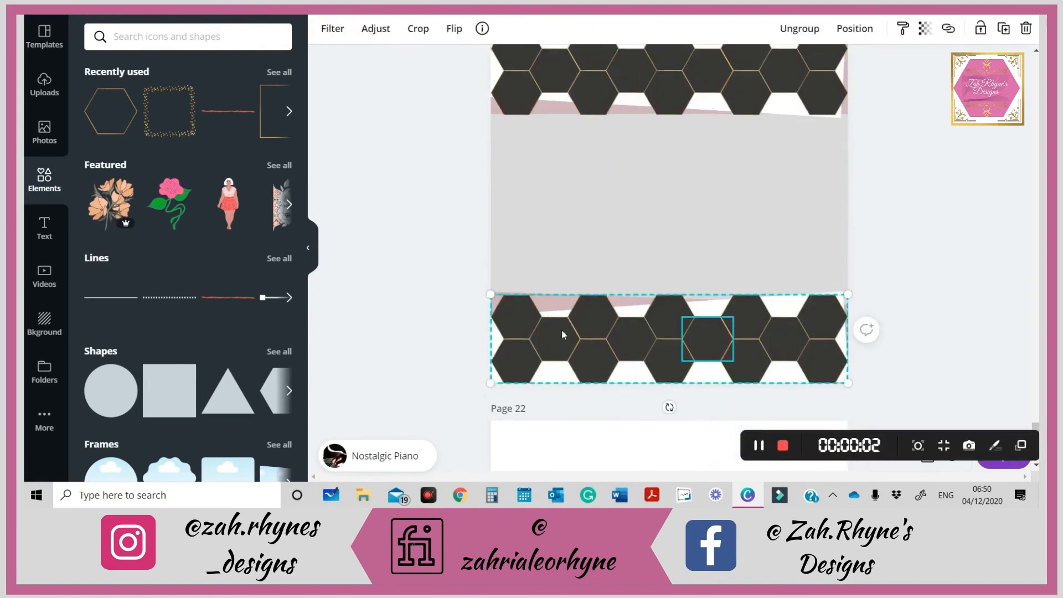
left_click_drag(451, 308, 886, 413)
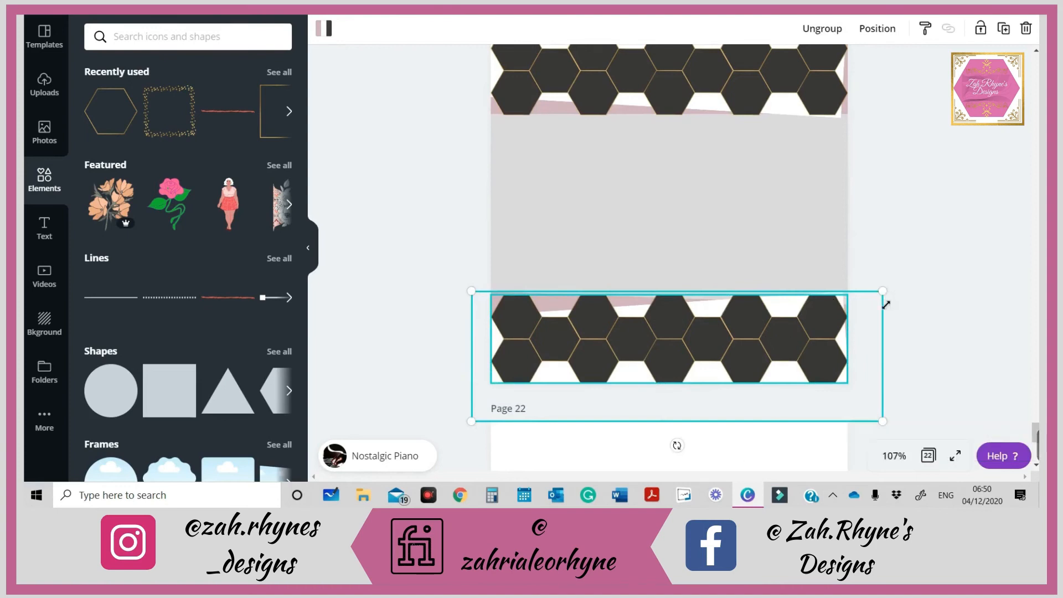
left_click_drag(883, 294, 882, 306)
left_click_drag(718, 332, 724, 327)
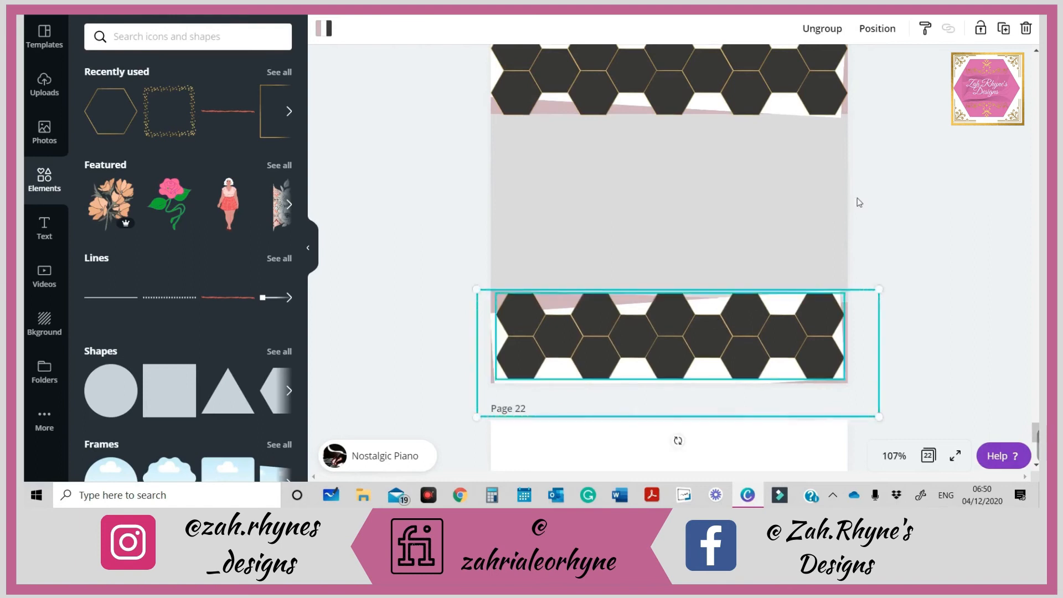
- Shrink the top hexagon border together with its bands slightly and reposition them just inside page 21's top edge
left_click(682, 216)
scroll(666, 221, "up", 2)
left_click_drag(420, 132, 935, 251)
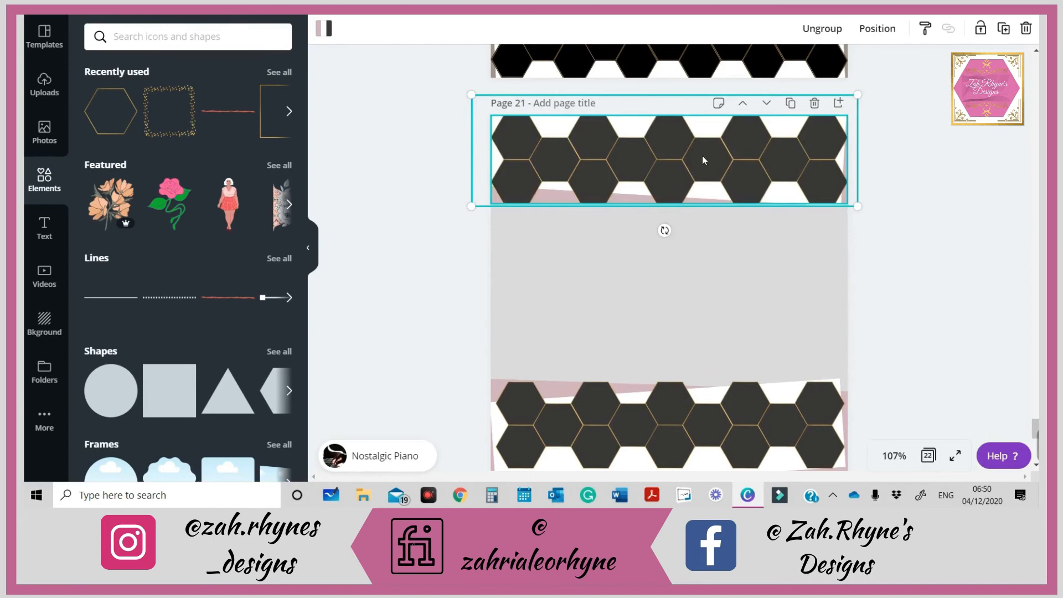
left_click_drag(858, 96, 858, 110)
left_click_drag(685, 157, 683, 160)
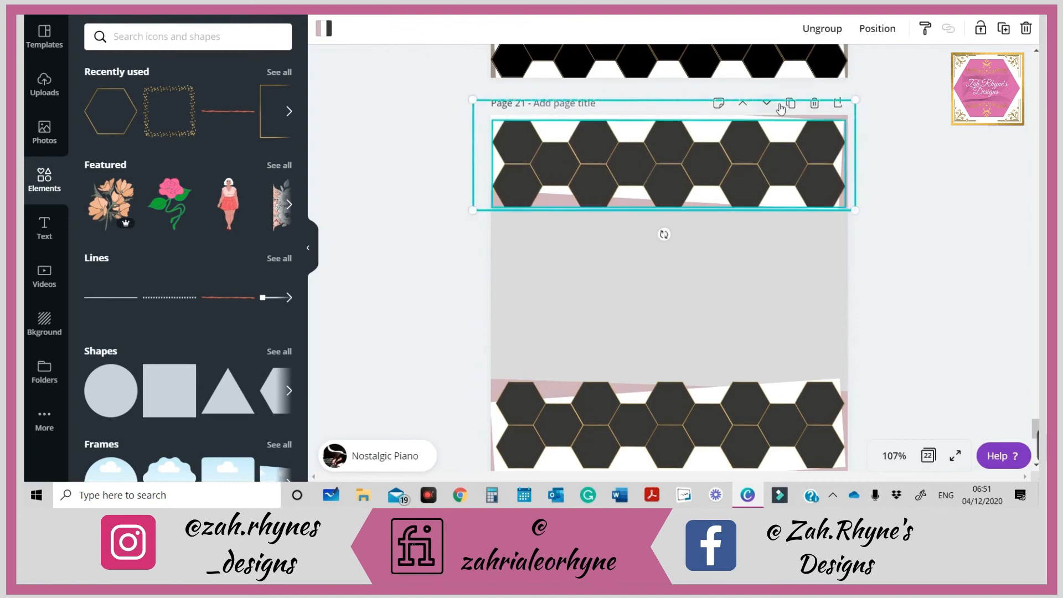
left_click_drag(863, 108, 861, 110)
left_click_drag(680, 147, 676, 152)
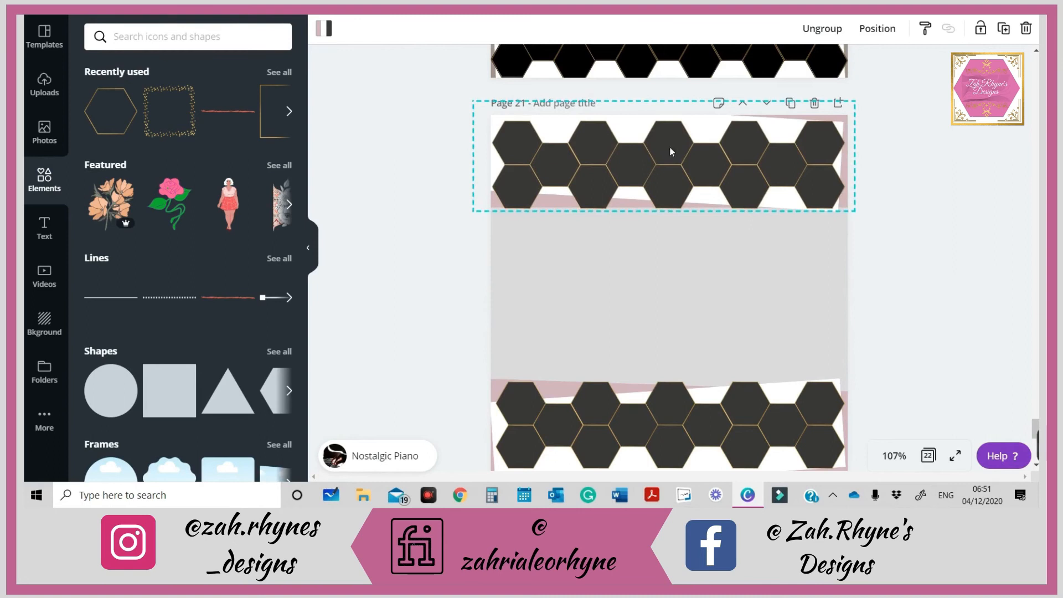
left_click_drag(855, 101, 798, 118)
left_click_drag(733, 141, 749, 143)
scroll(666, 227, "down", 1)
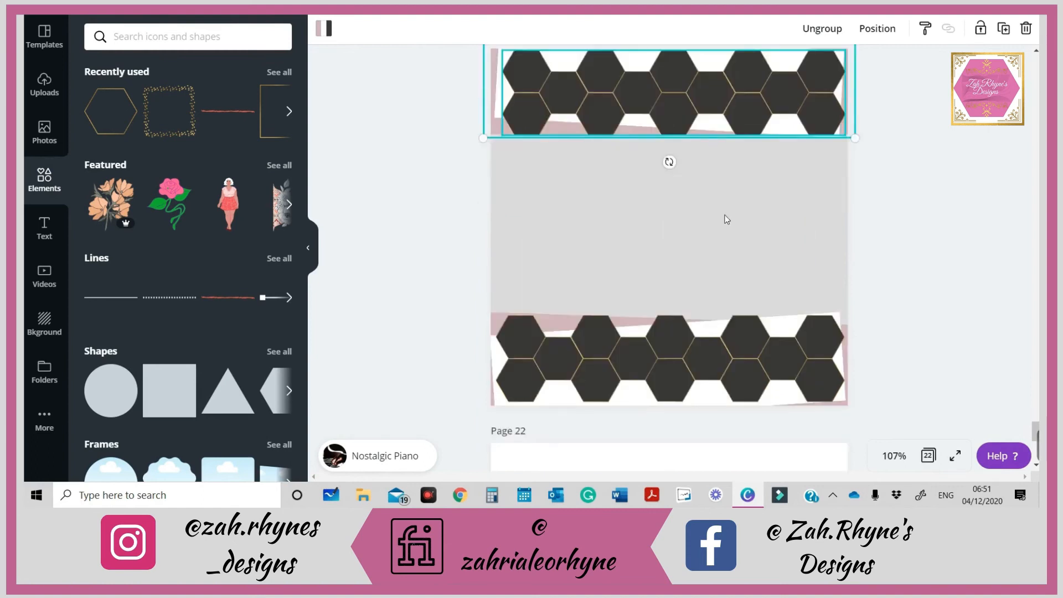
scroll(657, 162, "up", 1)
mouse_move(657, 163)
left_mouse_down()
mouse_move(664, 173)
mouse_move(656, 171)
left_mouse_up()
- Delete the top hexagon border with its bands and place a copy of the bottom border and bands in the page's upper half
left_click_drag(412, 131, 934, 192)
key("Delete")
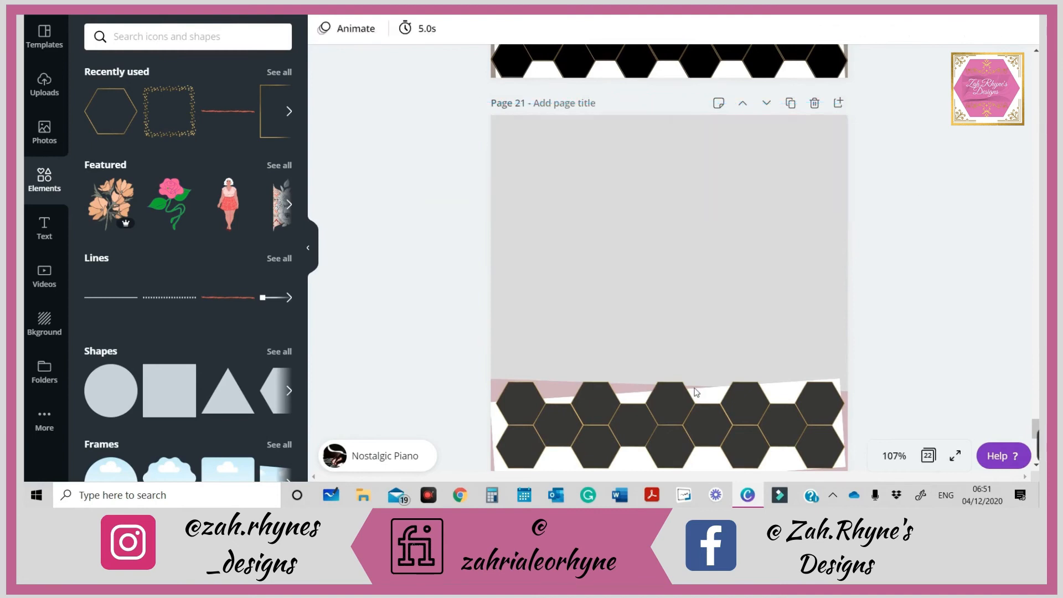
left_click(680, 417)
left_click_drag(412, 357, 947, 471)
key("alt")
left_click_drag(704, 392, 706, 203)
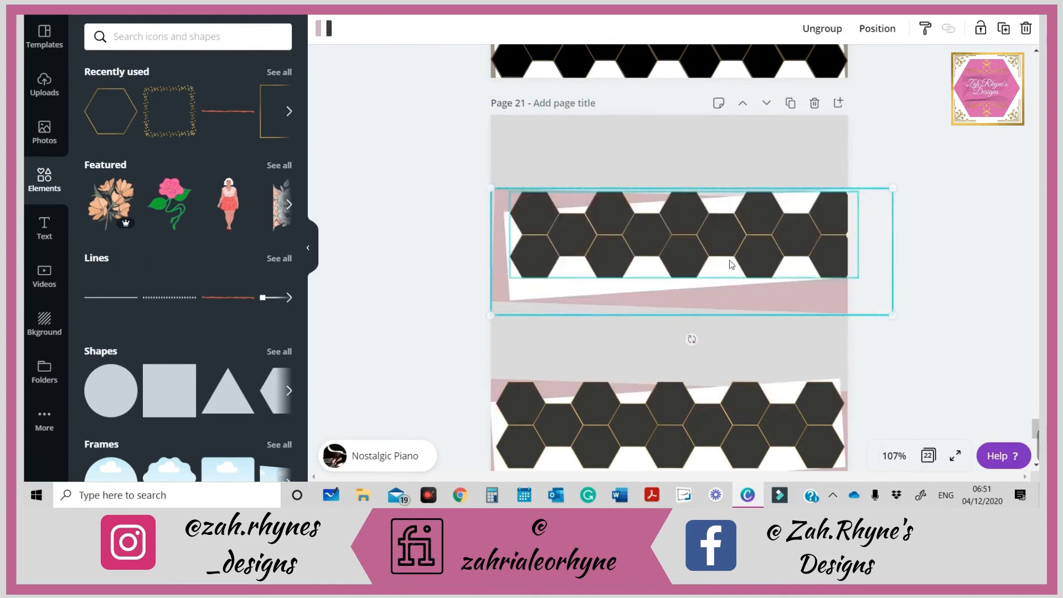
- Rotate the copied hexagon border and bands upside down and centre them along page 21's top edge
left_click_drag(692, 340, 698, 173)
left_click_drag(670, 276, 648, 177)
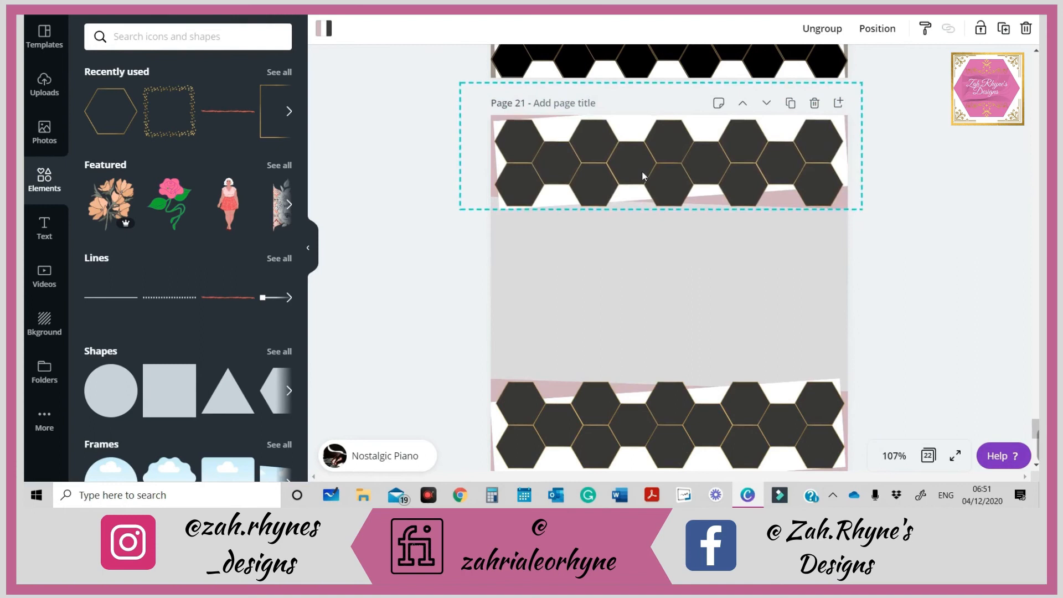
scroll(648, 222, "down", 1)
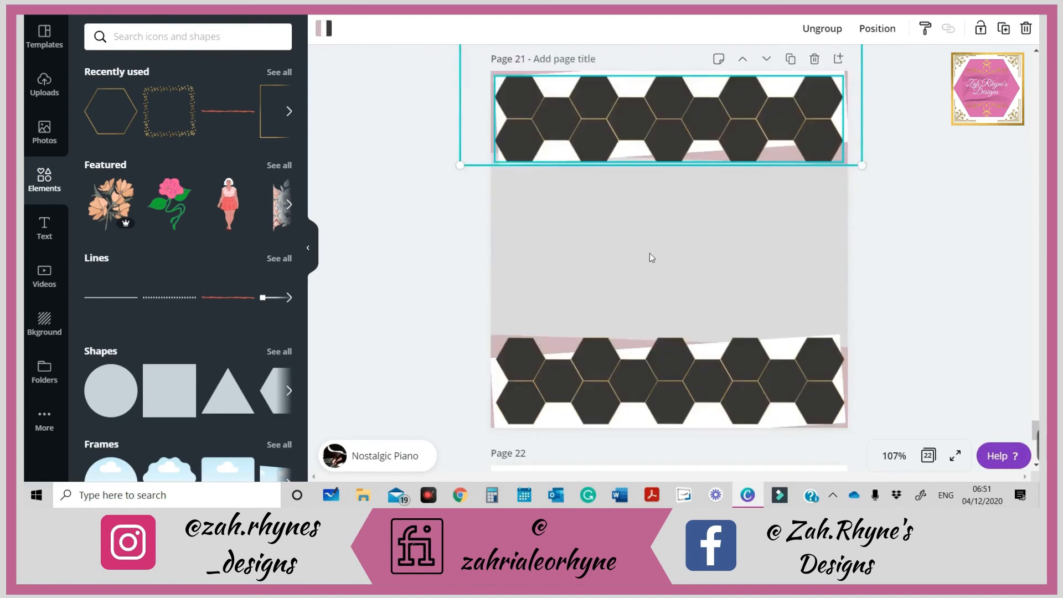
left_click(687, 244)
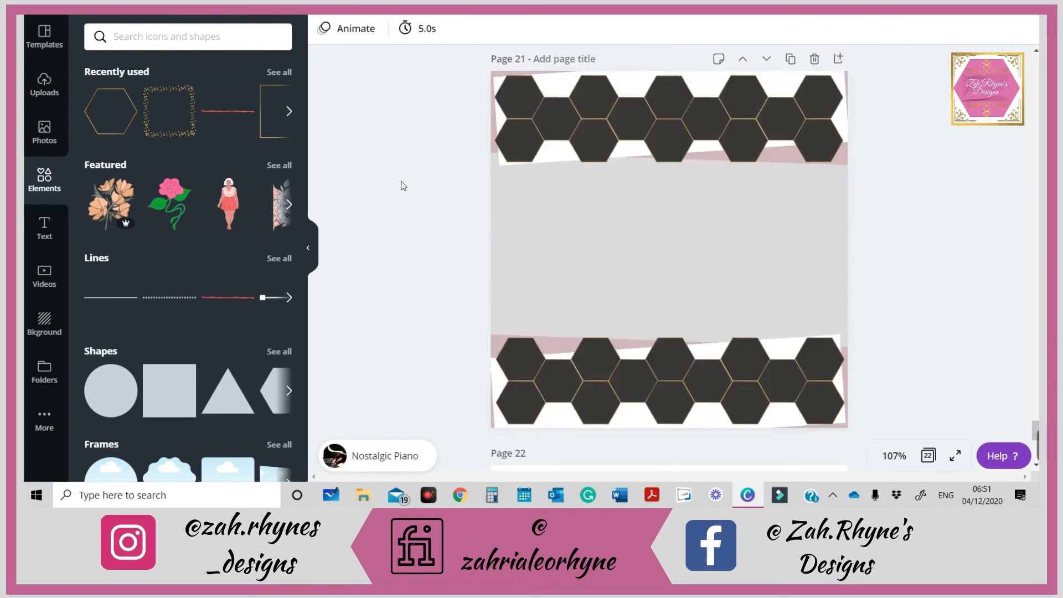
- Add a thin gold square frame to page 21 and enlarge it to fill the whole page
left_click(275, 111)
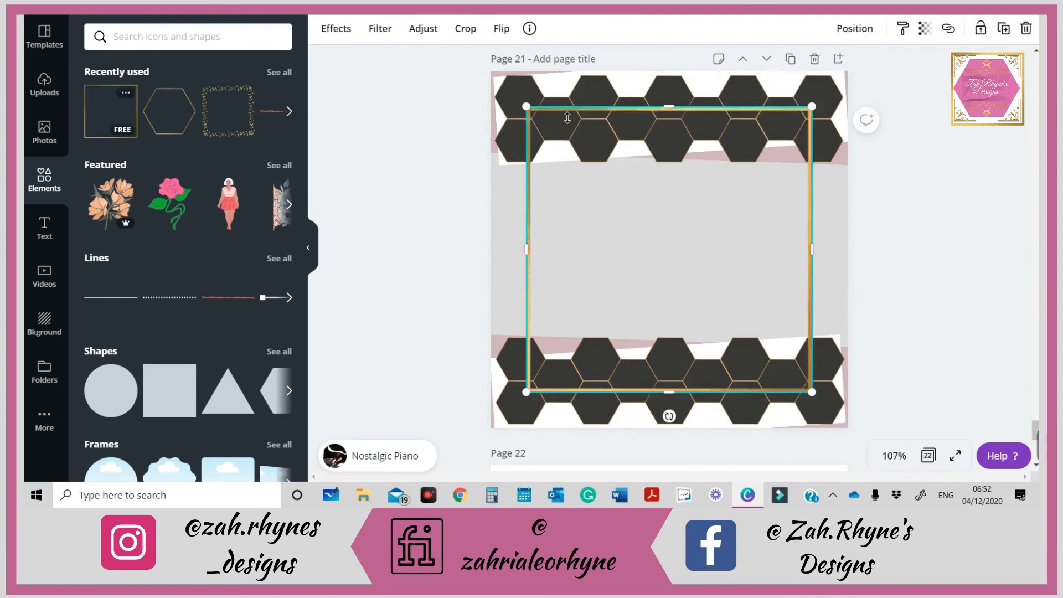
left_click_drag(610, 242, 582, 211)
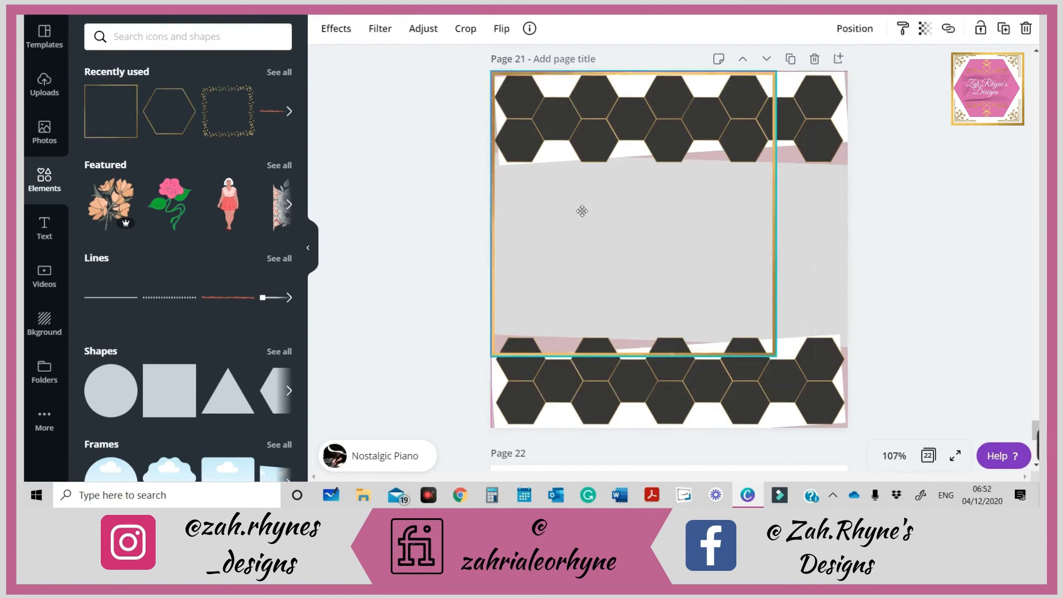
right_click(614, 220)
left_click(536, 269)
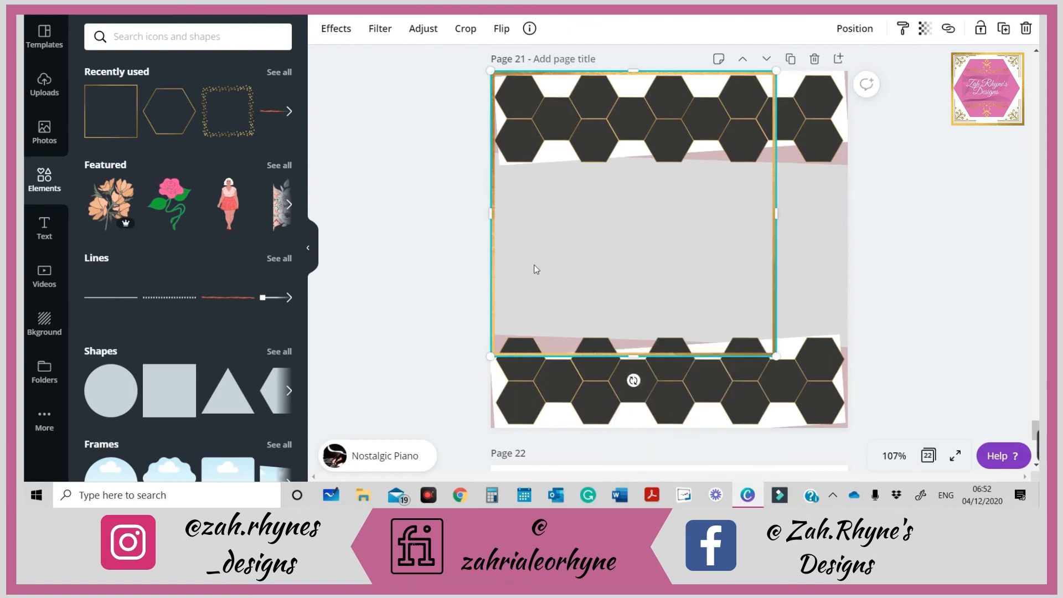
right_click(554, 272)
left_click_drag(776, 356, 855, 437)
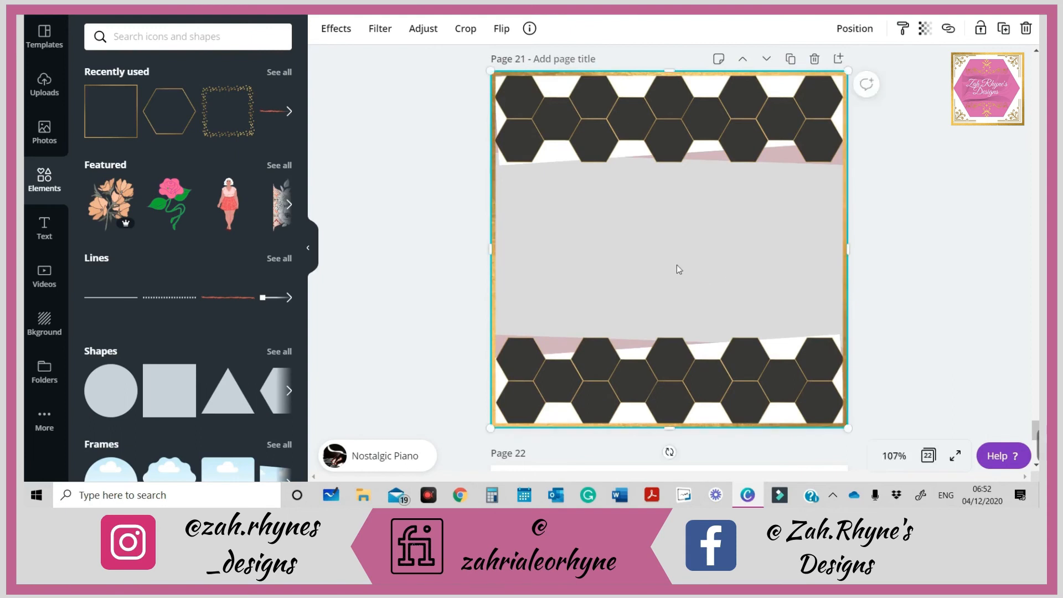
left_click(924, 232)
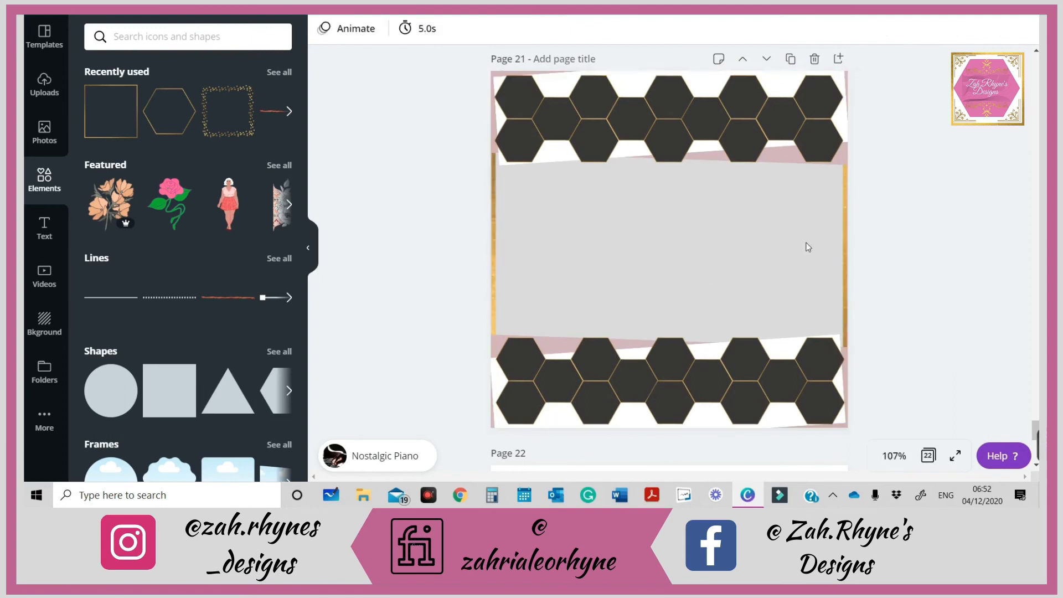
- Detach the gold frame from page 21's background so it sits in front of the hexagon borders
left_click(692, 258)
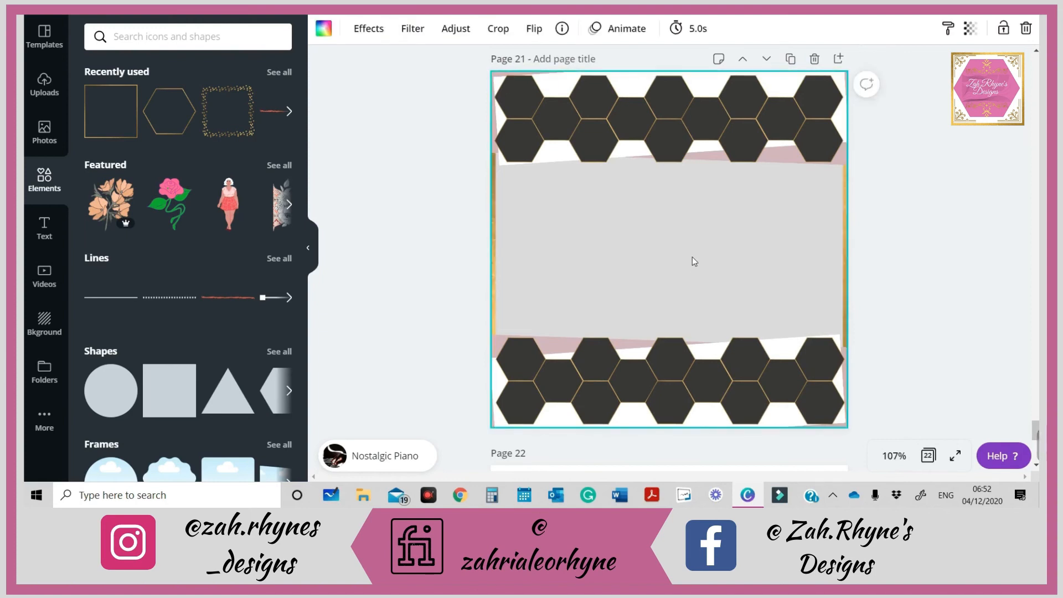
right_click(692, 257)
left_click(736, 329)
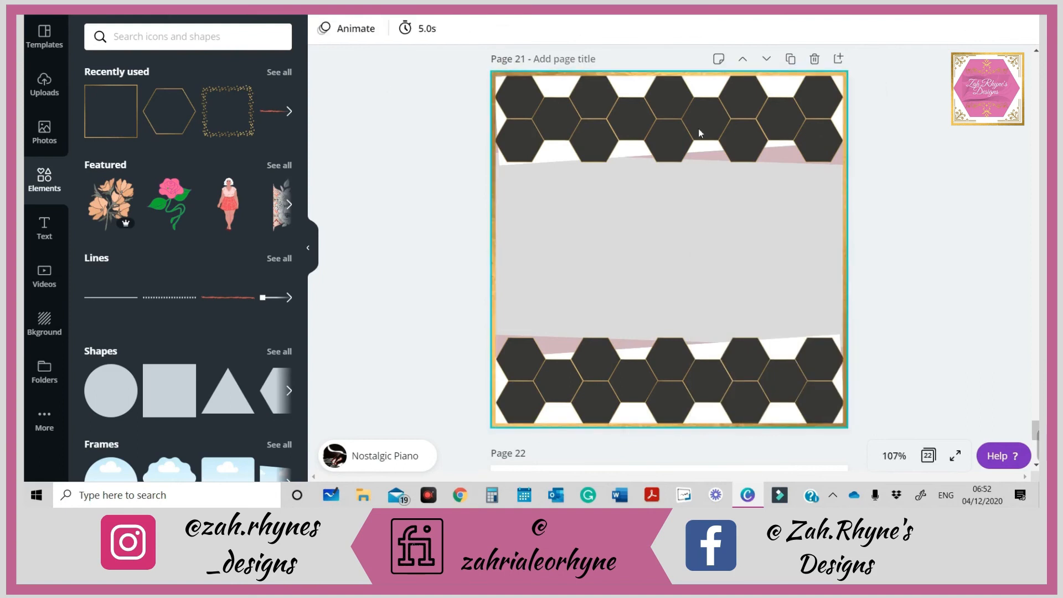
- Send the gold frame backward step by step until it lies behind both hexagon borders on page 21
left_click(763, 209)
right_click(768, 211)
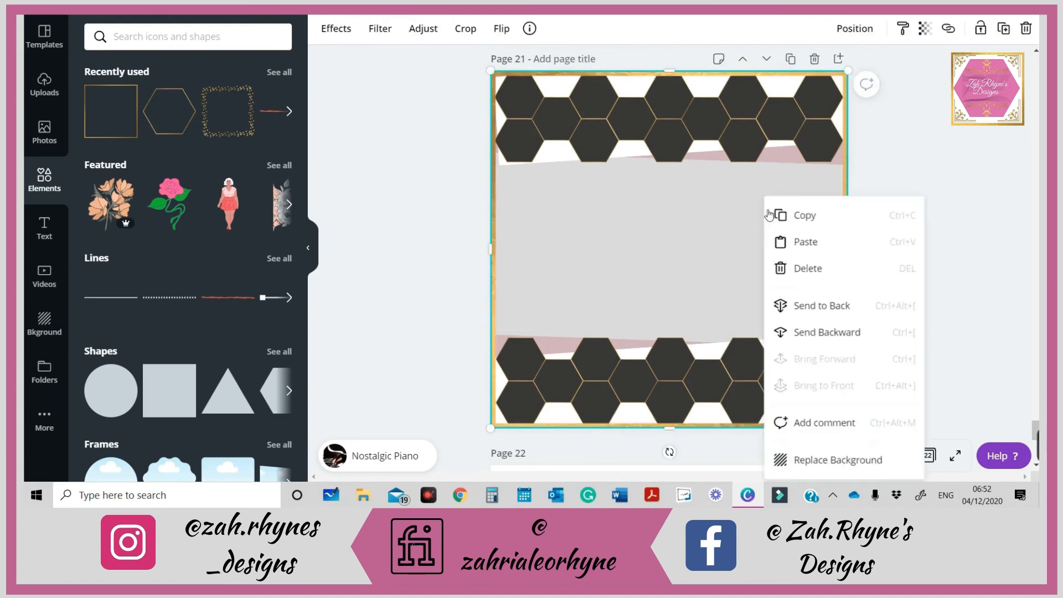
left_click(814, 332)
right_click(819, 320)
left_click(851, 338)
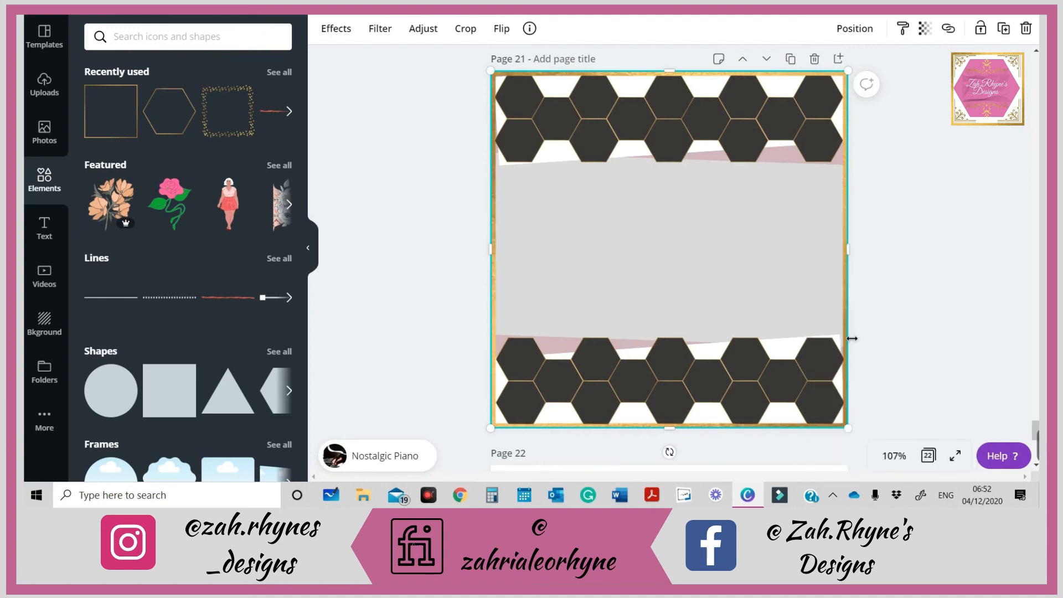
right_click(792, 302)
left_click(826, 334)
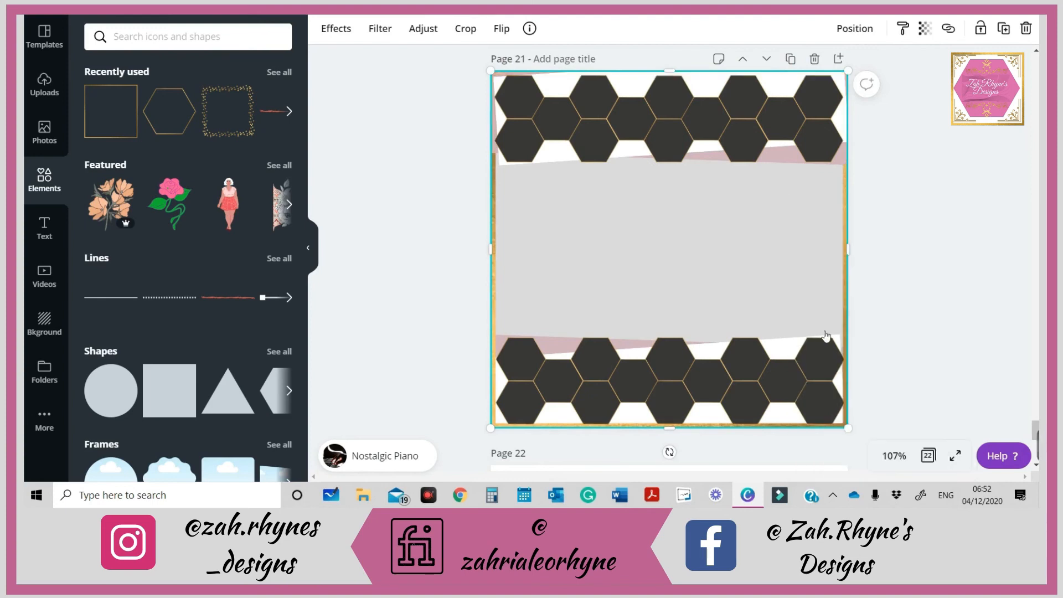
right_click(803, 318)
left_click(836, 331)
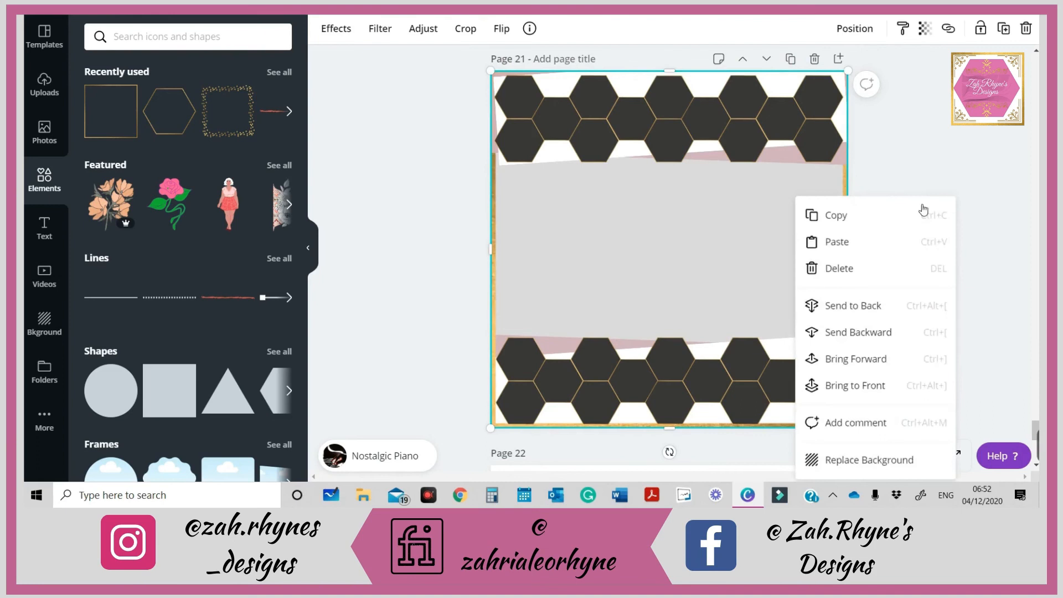
left_click(924, 208)
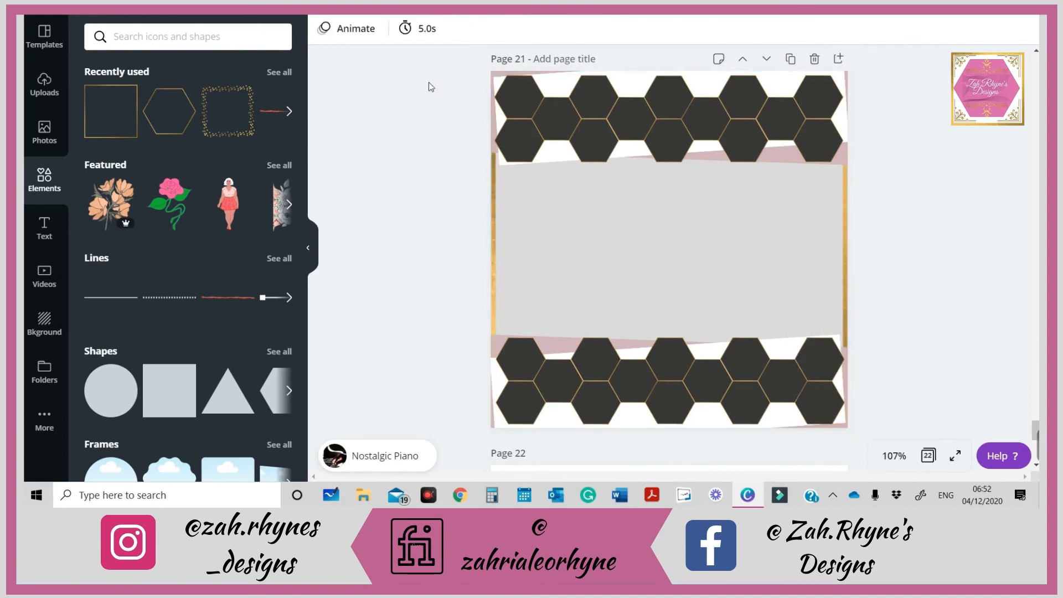
- Enlarge the top hexagon border with its bands slightly and realign it with page 21's top edge
left_click(541, 114)
left_click_drag(492, 166, 464, 161)
left_click_drag(578, 133, 577, 128)
left_click(443, 191)
- Enlarge the bottom hexagon border with its bands slightly and realign it so the hexagons span page 21's full width
scroll(444, 191, "down", 3)
left_click(606, 274)
left_click_drag(488, 325, 480, 337)
left_click_drag(531, 251, 534, 244)
left_click(776, 157)
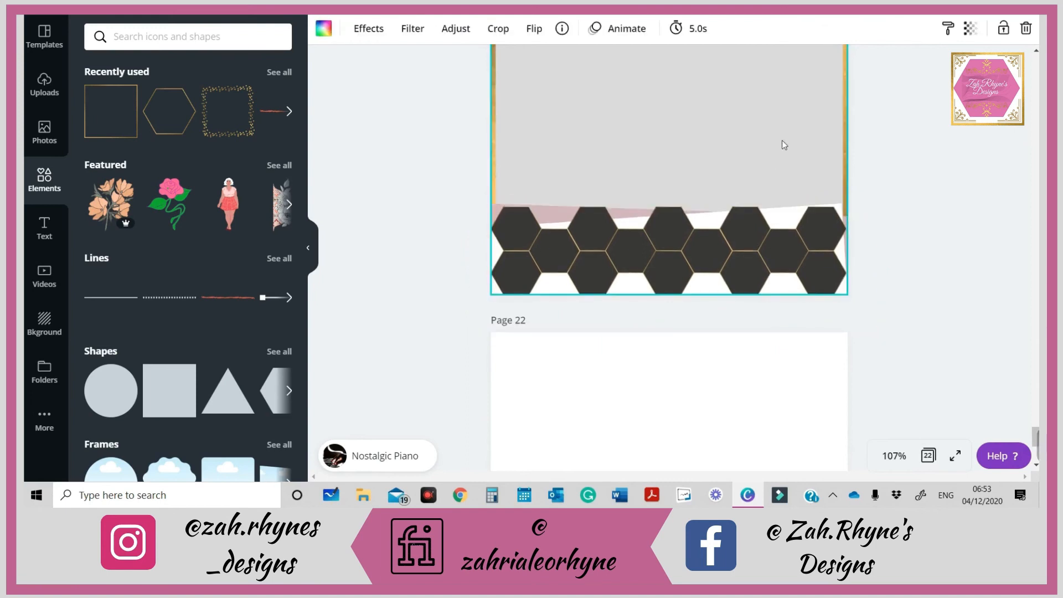
- Delete the gold frame from page 21's background and set the page background to light grey
left_click(288, 111)
left_click(470, 127)
scroll(470, 128, "up", 3)
left_click(653, 277)
left_click(1027, 29)
scroll(565, 85, "down", 2)
left_click(323, 28)
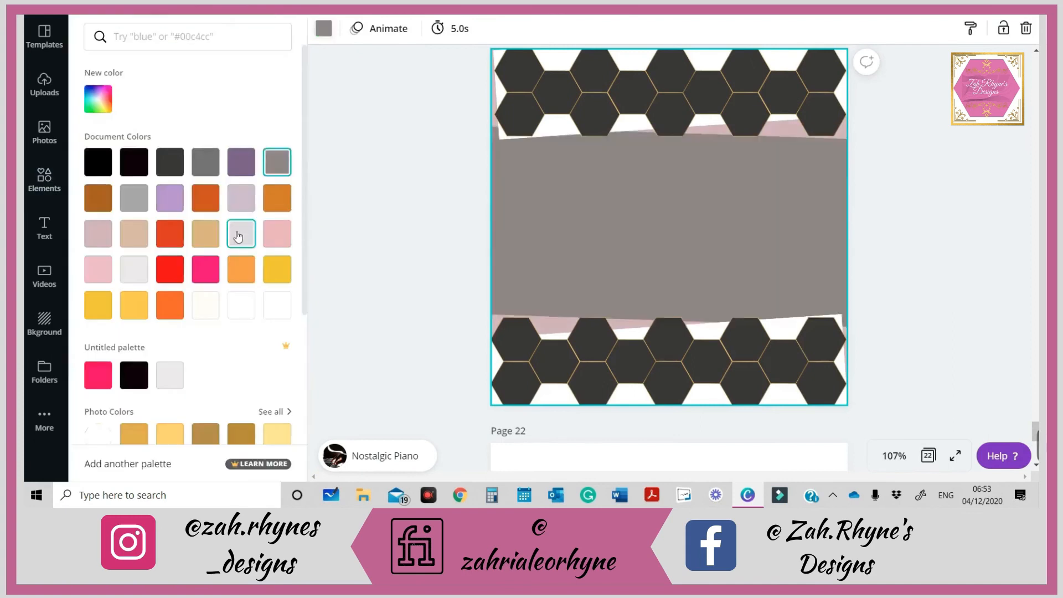
left_click(283, 199)
- Add the gold square frame to page 21 again, send it backward and shift it upward
left_click(279, 72)
left_click(782, 274)
right_click(783, 274)
left_click(783, 331)
right_click(782, 275)
left_click(783, 331)
left_click_drag(661, 270, 656, 173)
- Select the gold square frame behind the hexagon borders and move it down towards page 21's bottom edge
left_click_drag(385, 362, 516, 403)
left_click(456, 330)
left_click(491, 315)
left_click_drag(408, 341, 545, 364)
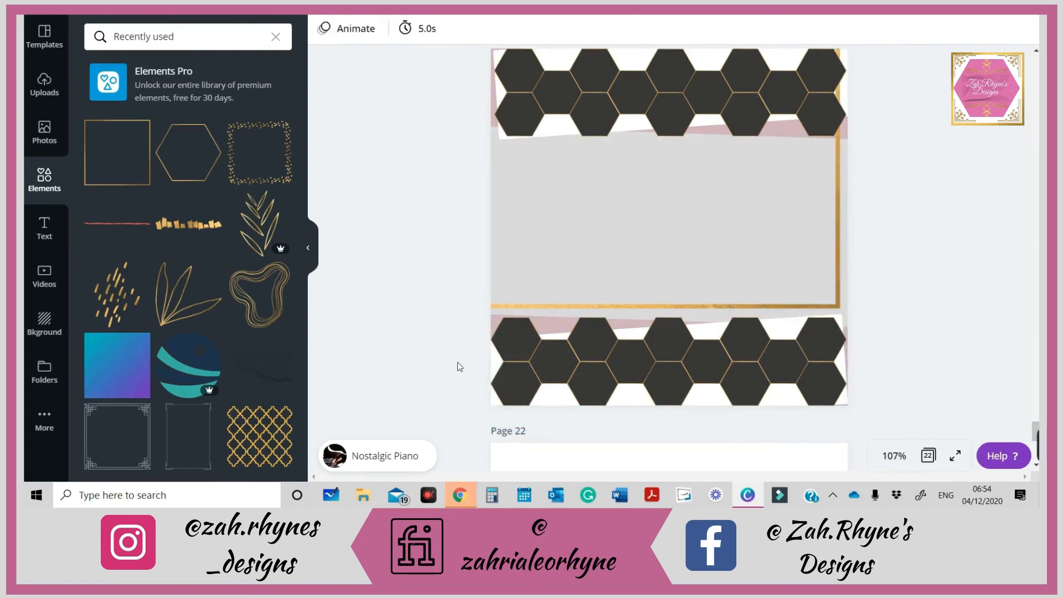
left_click(596, 283)
left_click_drag(596, 283, 590, 326)
scroll(590, 324, "down", 1)
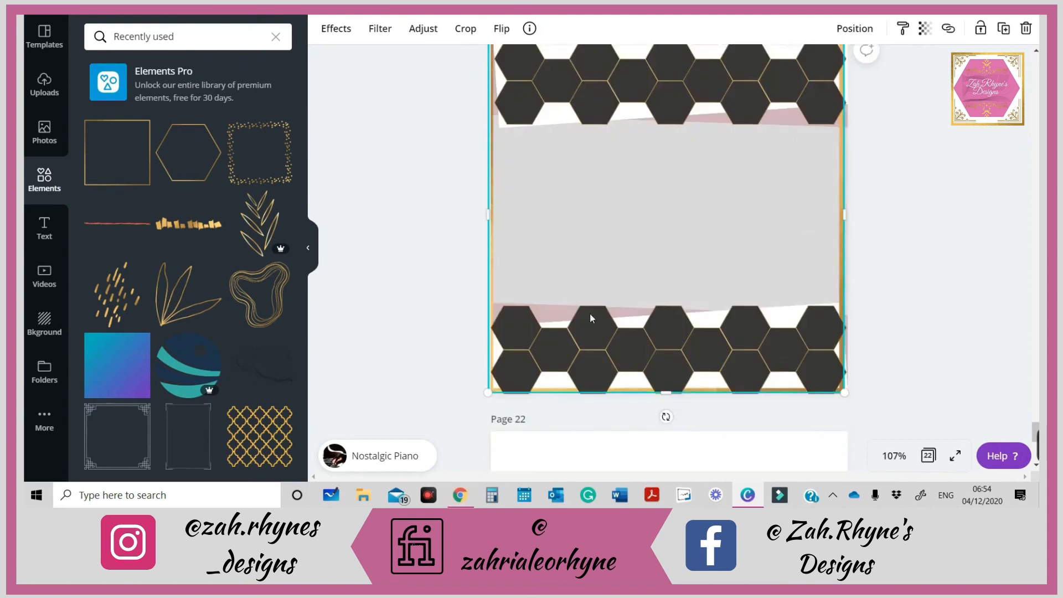
- Nudge the gold frame up and left and send it backward until it lies behind the bottom hexagon border
right_click(842, 355)
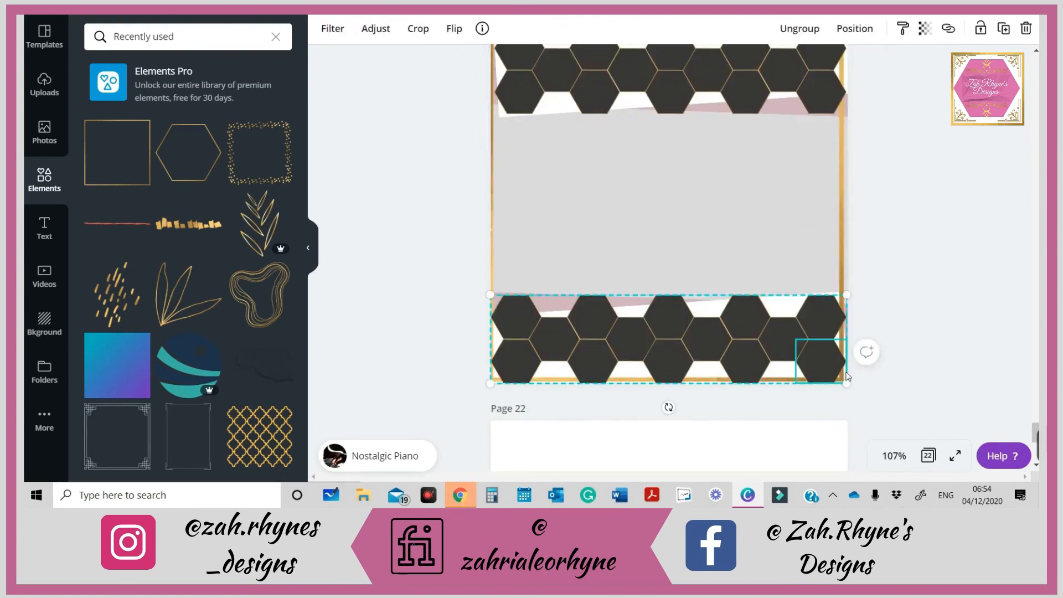
left_click_drag(833, 282, 827, 272)
left_click(865, 379)
right_click(815, 244)
left_click(878, 358)
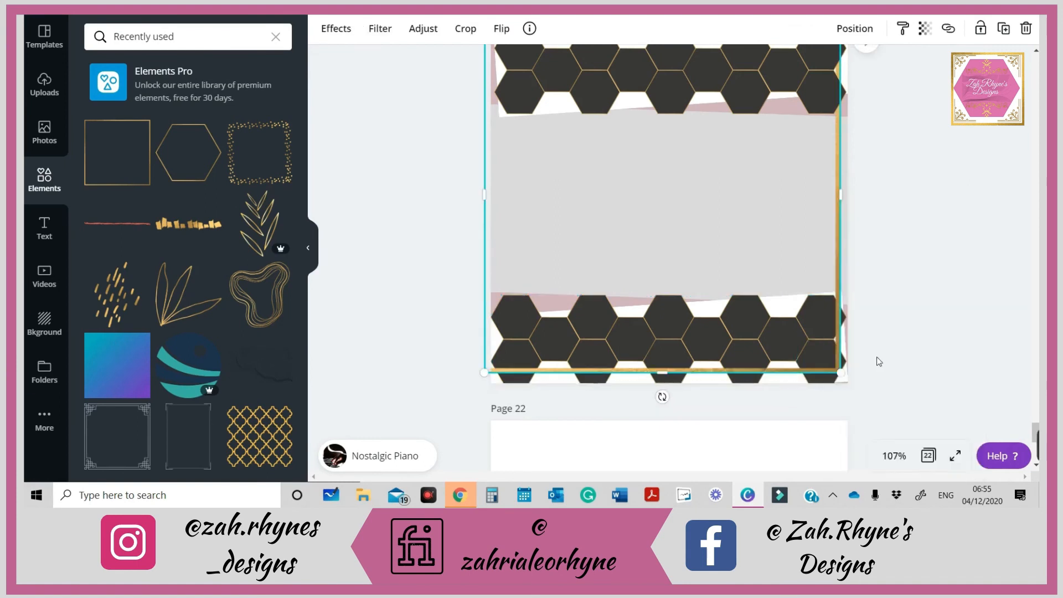
right_click(799, 246)
left_click(852, 332)
right_click(824, 260)
left_click(851, 331)
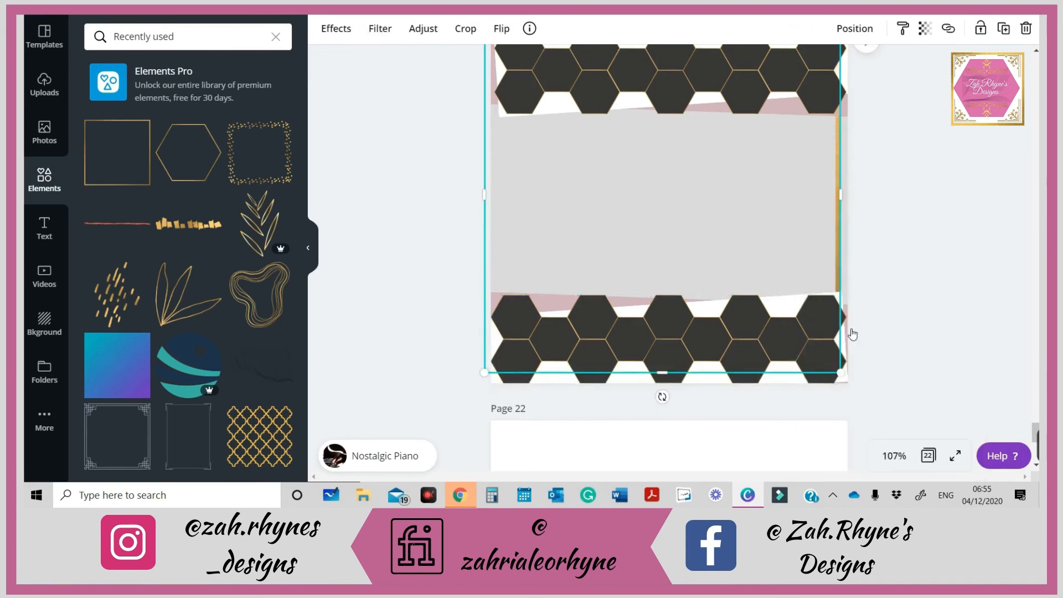
left_click(852, 334)
- Select the top hexagon border together with the gold frame and send them backward in page 21's layer order
scroll(695, 198, "up", 2)
right_click(823, 138)
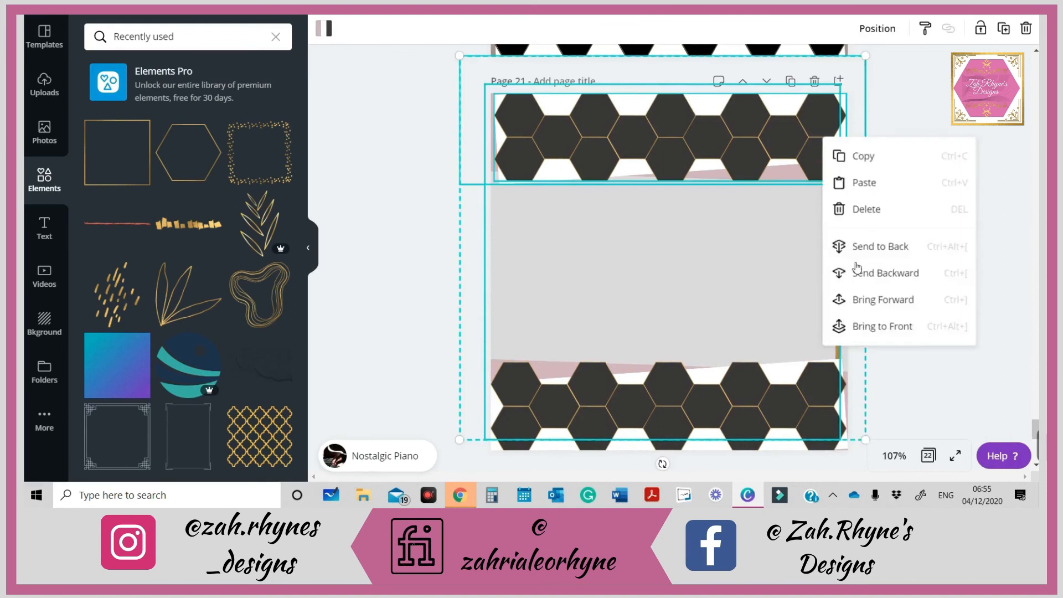
left_click(857, 271)
left_click(780, 232)
left_click(773, 145)
right_click(772, 142)
left_click(466, 176)
left_click_drag(720, 238, 719, 228)
left_click_drag(876, 112, 764, 152)
right_click(764, 153)
left_click_drag(600, 261, 600, 255)
left_click_drag(927, 81, 760, 151)
right_click(759, 151)
left_click(816, 262)
left_click(908, 198)
- Turn the gold square frame a quarter turn and align it with page 21's edges
left_click_drag(769, 222, 764, 141)
scroll(757, 142, "down", 1)
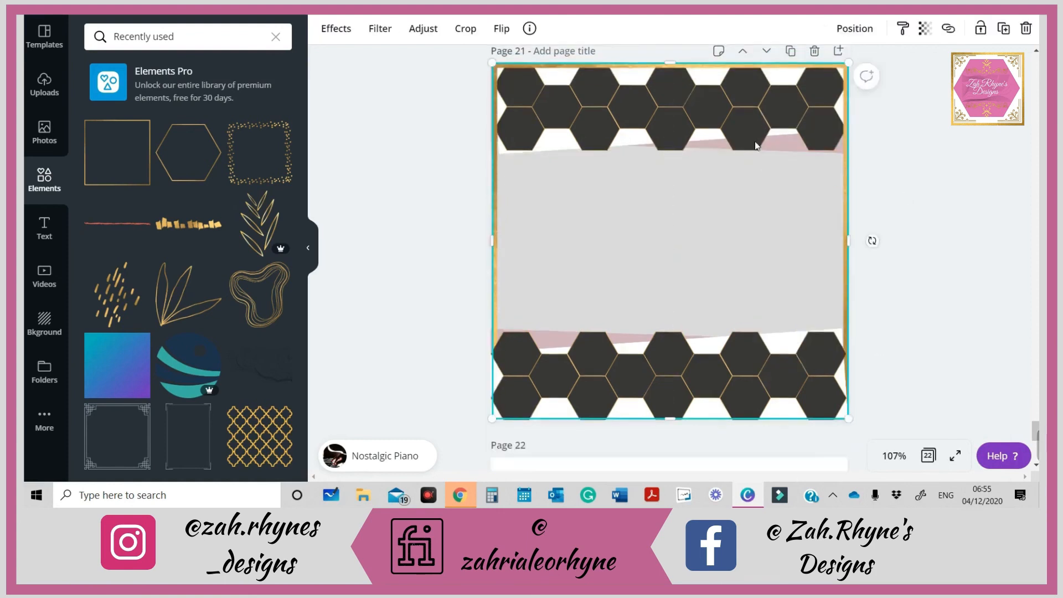
scroll(756, 145, "down", 2)
left_click(376, 169)
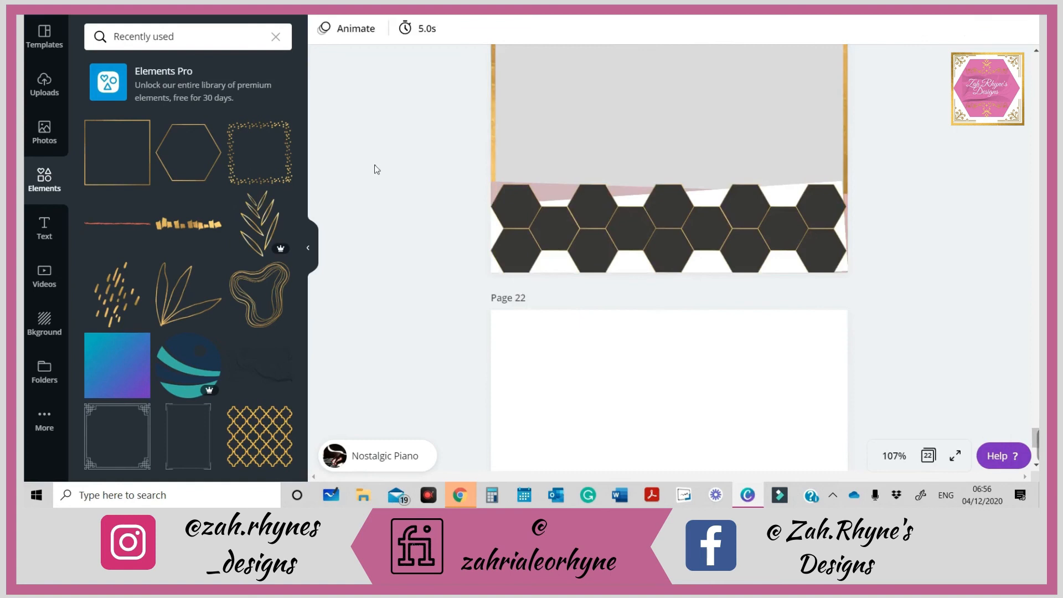
- Examine page 21's hexagon borders and gold frame and compare them with the preceding pages
scroll(421, 92, "up", 1)
left_click(542, 157)
scroll(466, 139, "down", 2)
scroll(432, 126, "up", 1)
left_click_drag(395, 112, 889, 386)
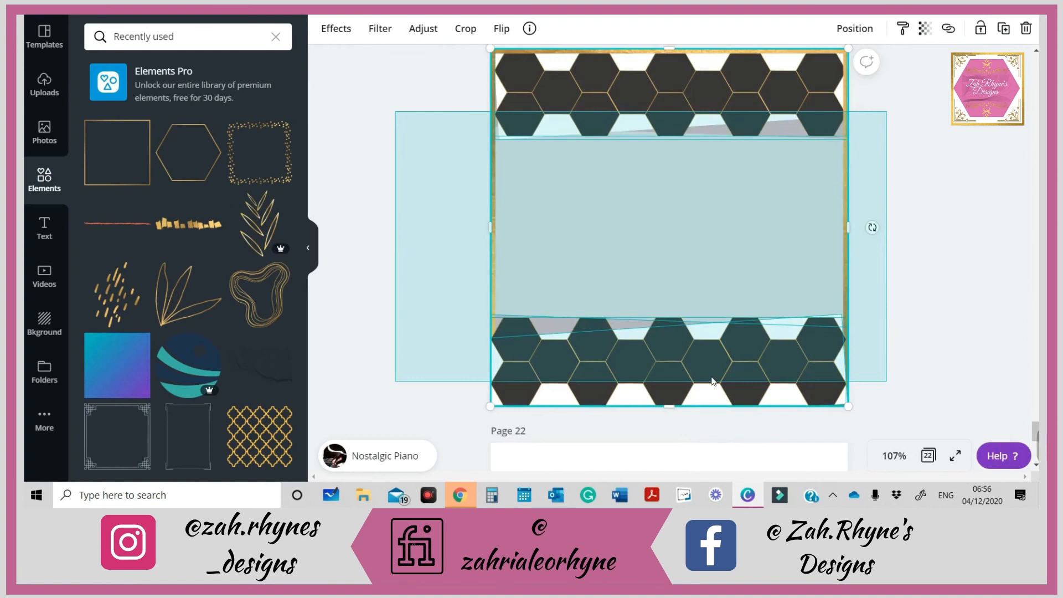
key("Escape")
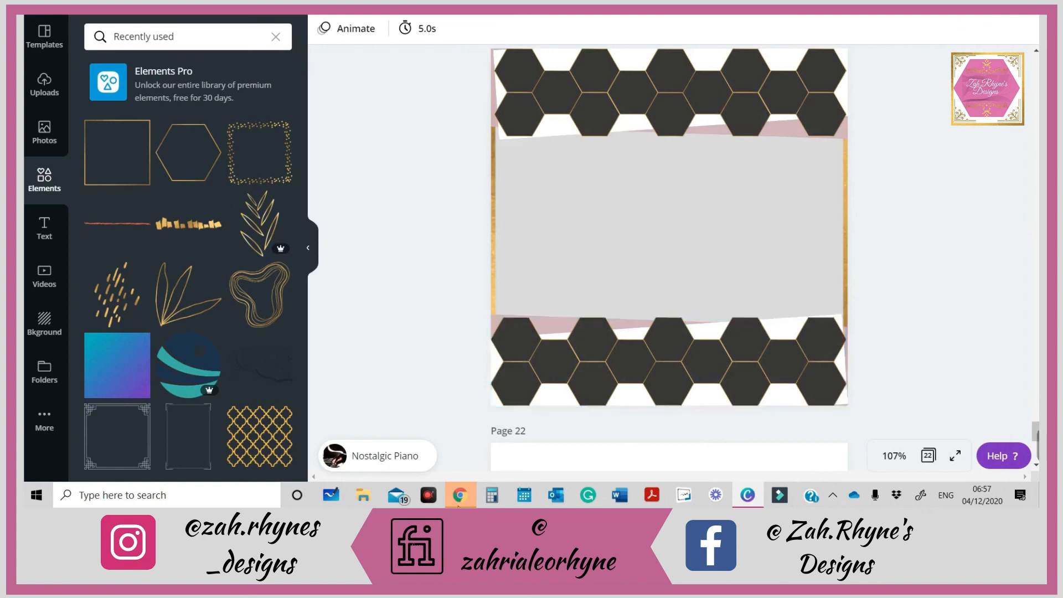
scroll(541, 389, "up", 3)
scroll(547, 382, "down", 6)
scroll(549, 371, "up", 2)
left_click(575, 57)
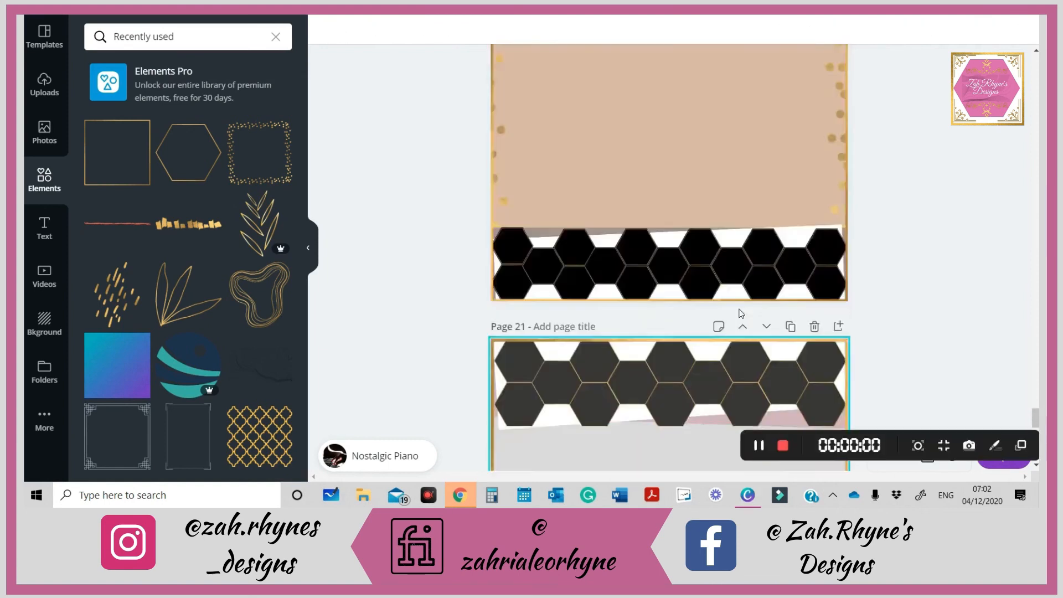
scroll(739, 307, "up", 10)
scroll(738, 310, "down", 10)
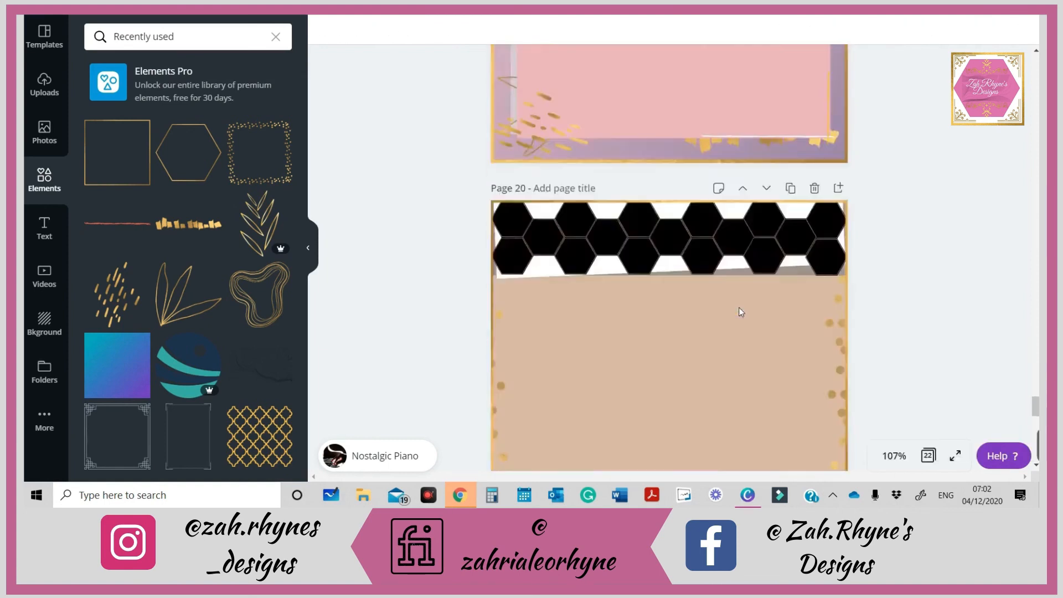
- Place the gold quatrefoil pattern on blank page 22 and colour the page background dark brown (#643A02)
scroll(597, 257, "down", 2)
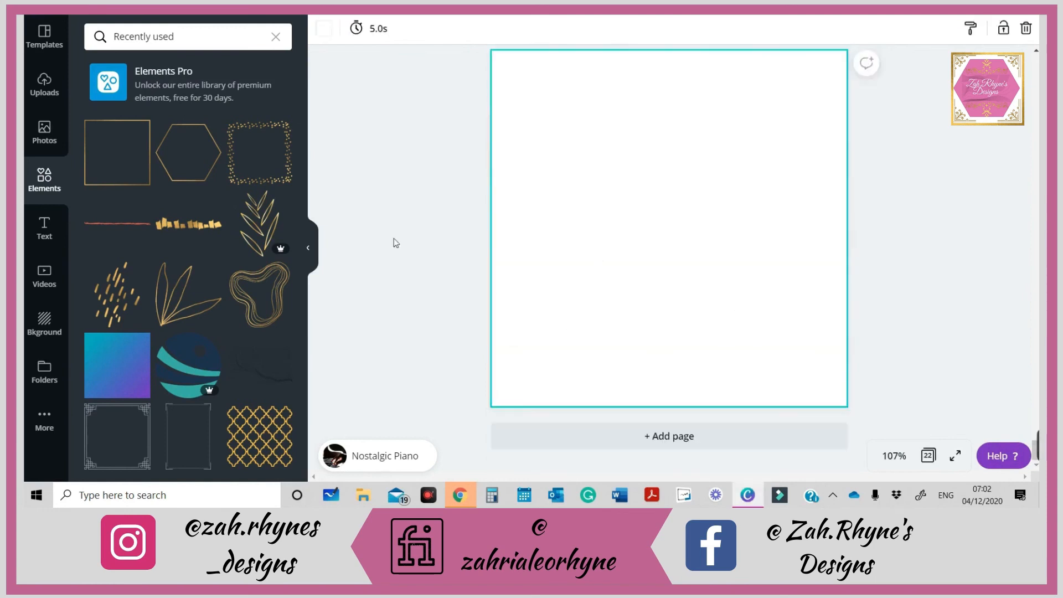
left_click_drag(259, 438, 541, 142)
left_click(324, 28)
left_click(98, 162)
left_click(277, 197)
left_click(205, 197)
left_click(98, 197)
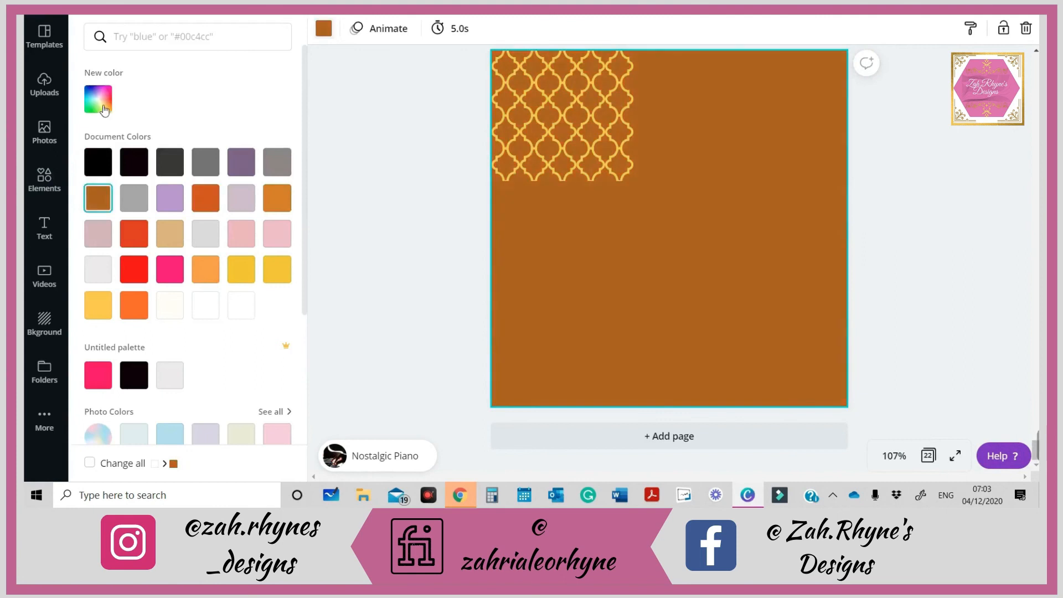
left_click(107, 105)
left_click(265, 170)
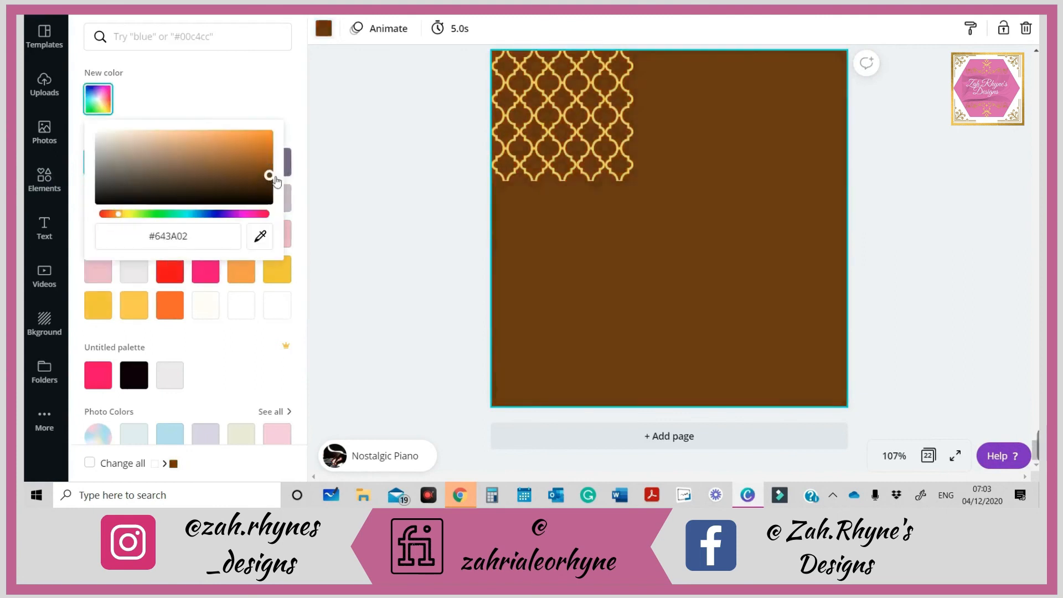
- Enlarge the gold quatrefoil pattern and position it to cover all of page 22
left_click(620, 166)
left_click_drag(632, 180, 893, 419)
left_click_drag(820, 292, 806, 287)
- Add the gold square frame to page 22, fit it to the page edges and lock it
left_click(117, 152)
left_click_drag(670, 228, 634, 193)
left_click_drag(787, 345, 856, 412)
left_click_drag(740, 319, 735, 312)
left_click(980, 28)
- Review the decorative designs on pages 18 to 22, from the black-and-white quatrefoil page to the brown one
scroll(719, 195, "up", 5)
scroll(718, 194, "up", 10)
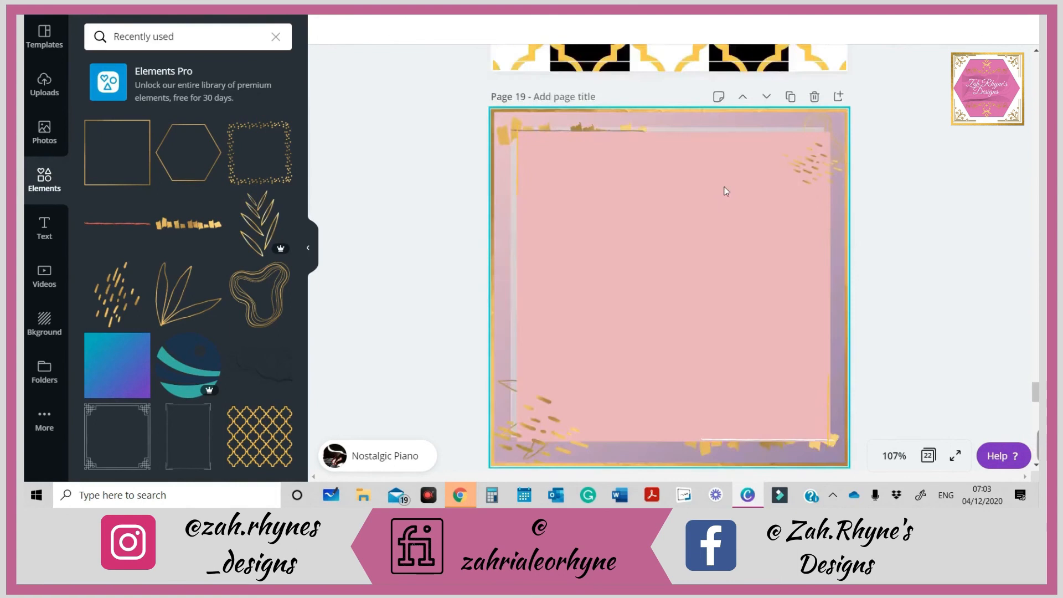
scroll(727, 184, "down", 10)
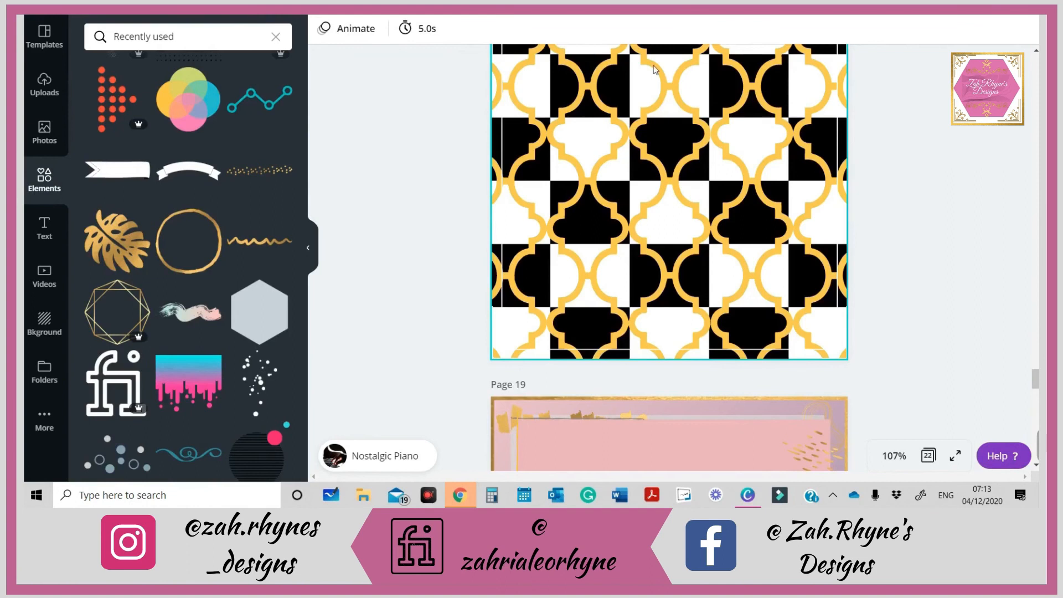
scroll(636, 185, "up", 2)
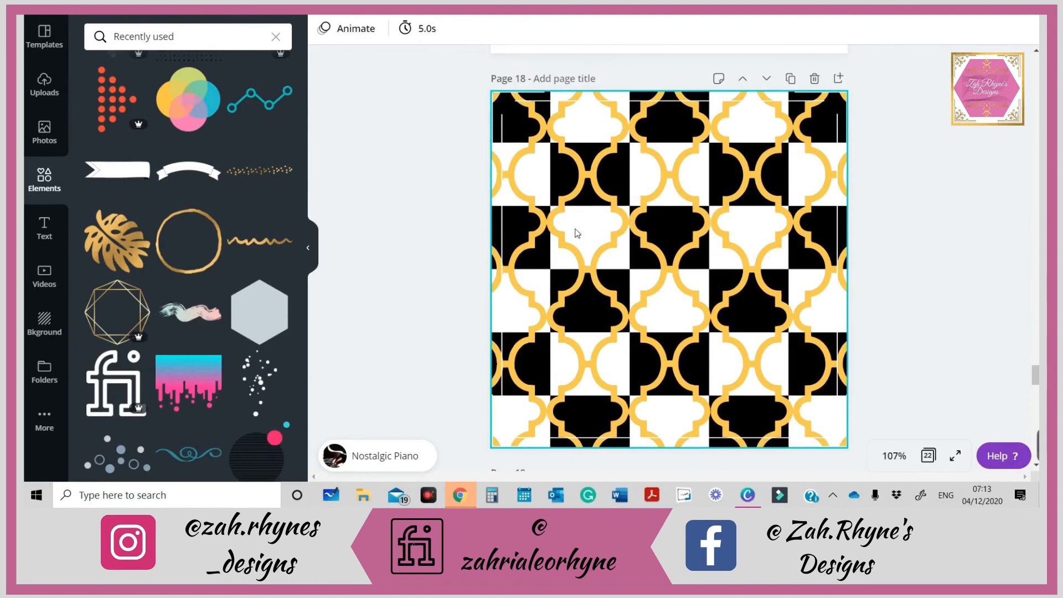
scroll(648, 240, "down", 1)
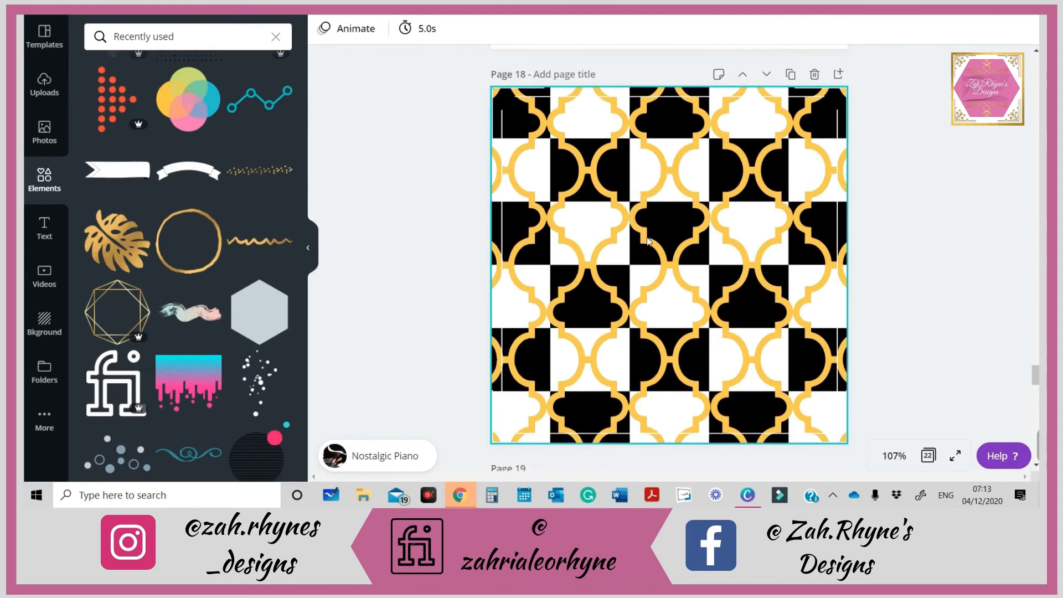
scroll(648, 240, "down", 9)
scroll(647, 237, "down", 8)
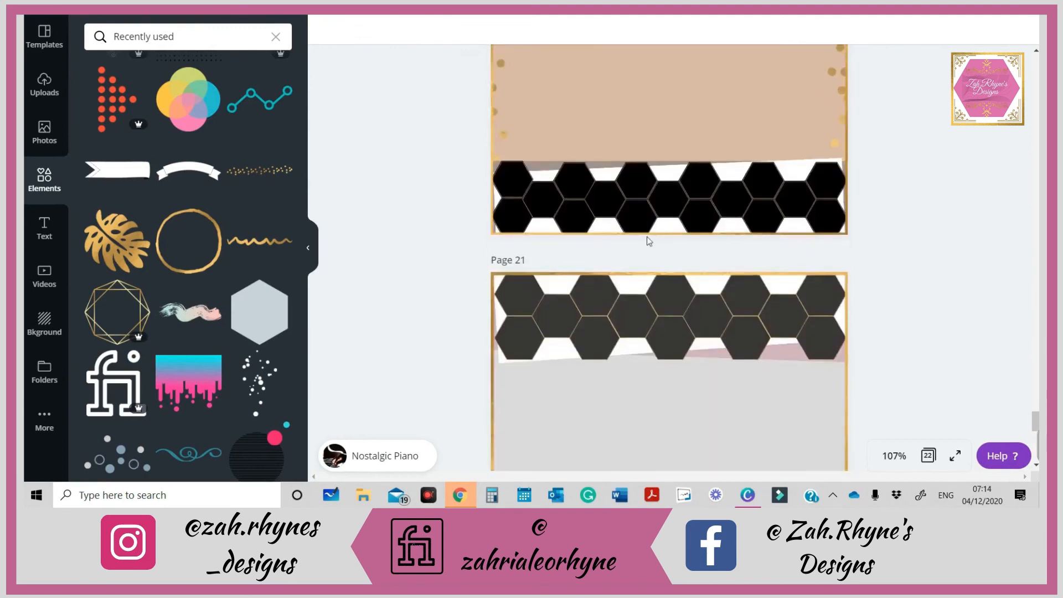
scroll(647, 237, "down", 10)
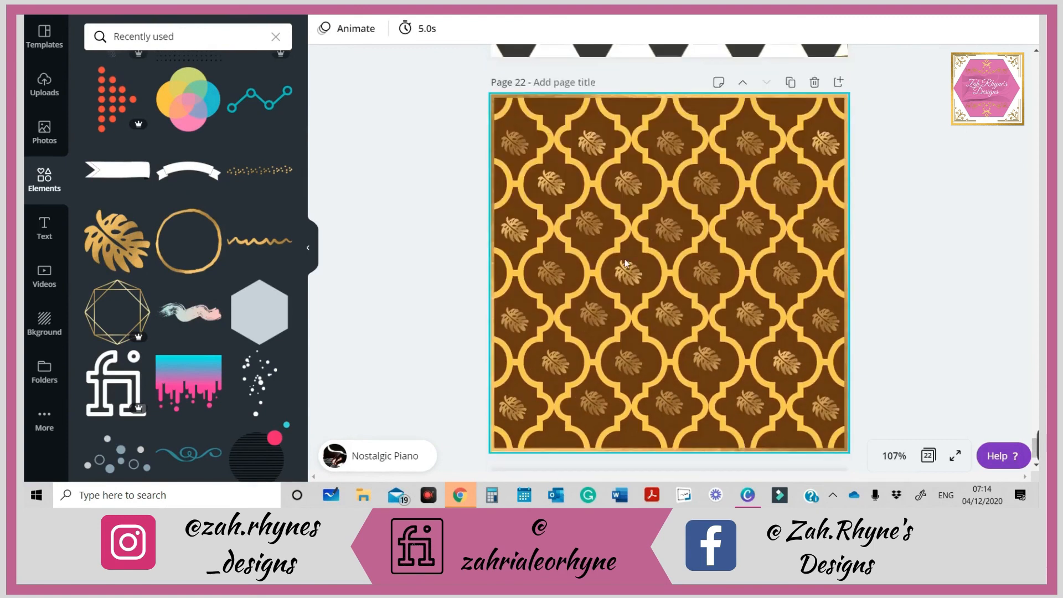
- Examine the brown quatrefoil design on page 22, then look back through the preceding pages to the black-and-white pattern on page 18
scroll(679, 271, "down", 1)
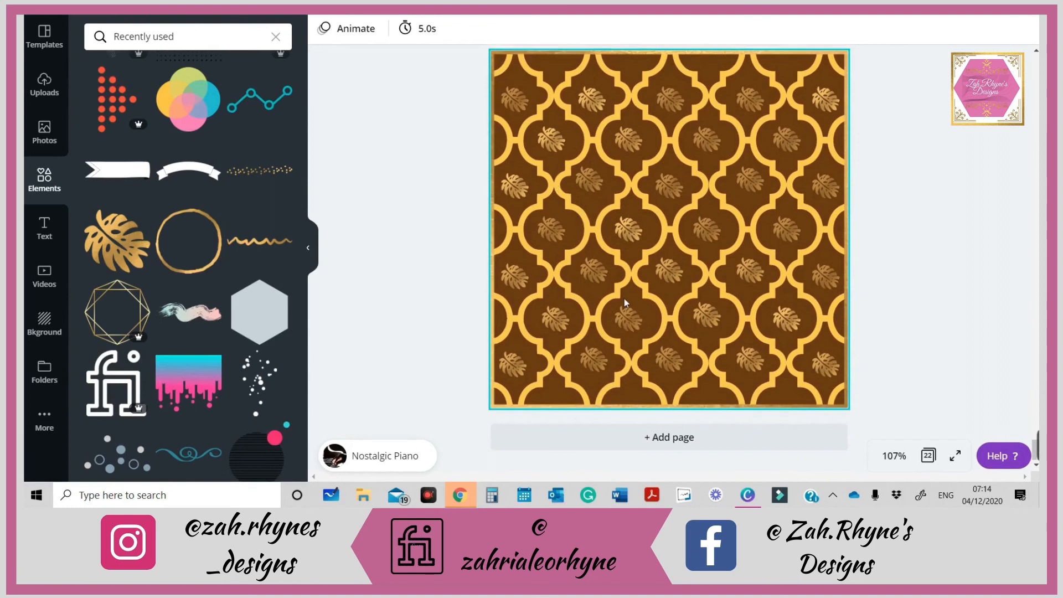
scroll(624, 297, "up", 1)
scroll(622, 333, "down", 1)
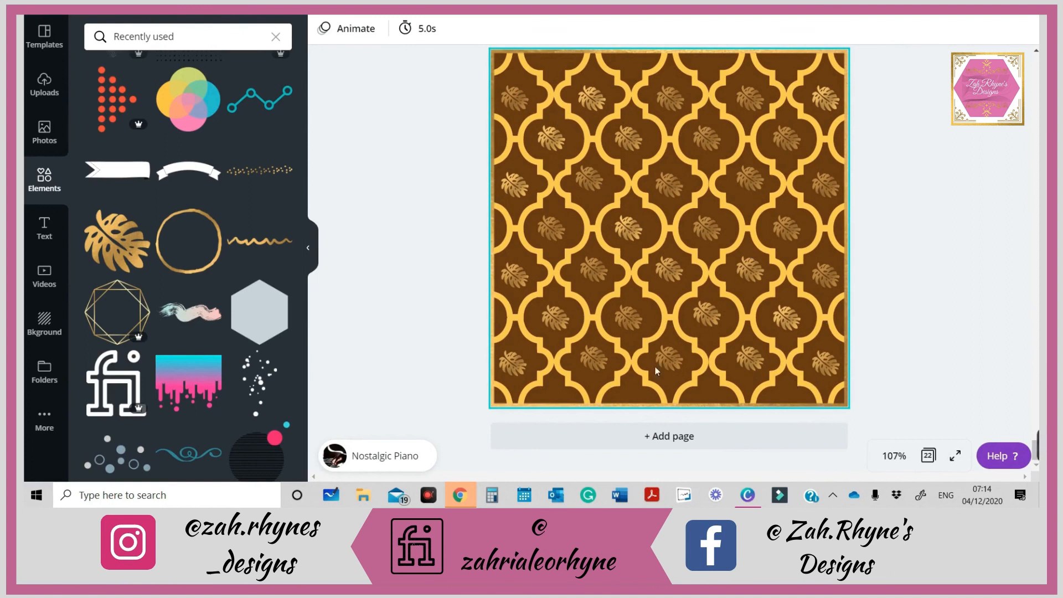
scroll(613, 376, "up", 10)
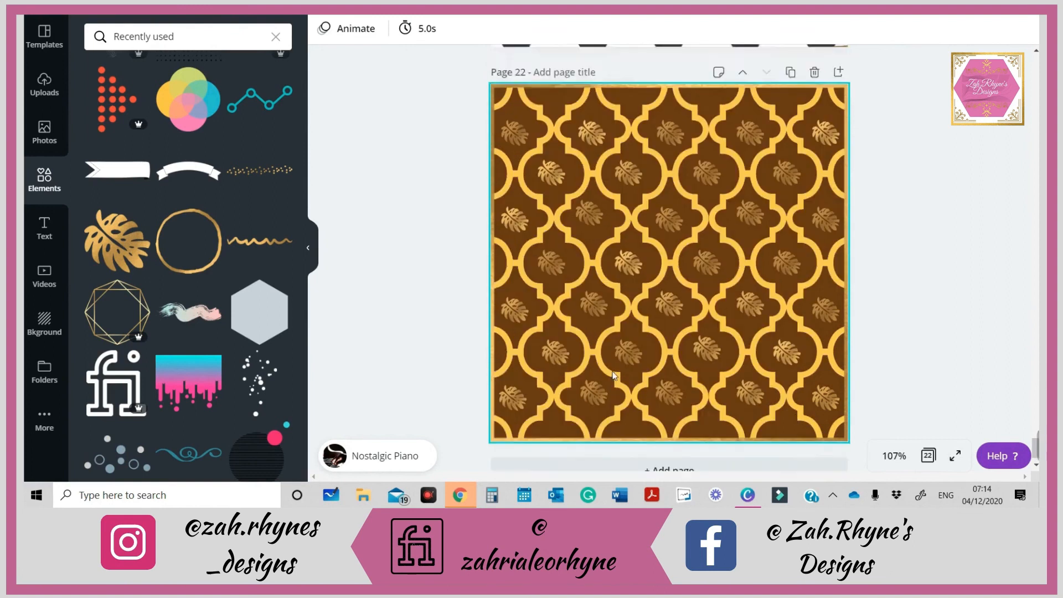
scroll(614, 376, "up", 10)
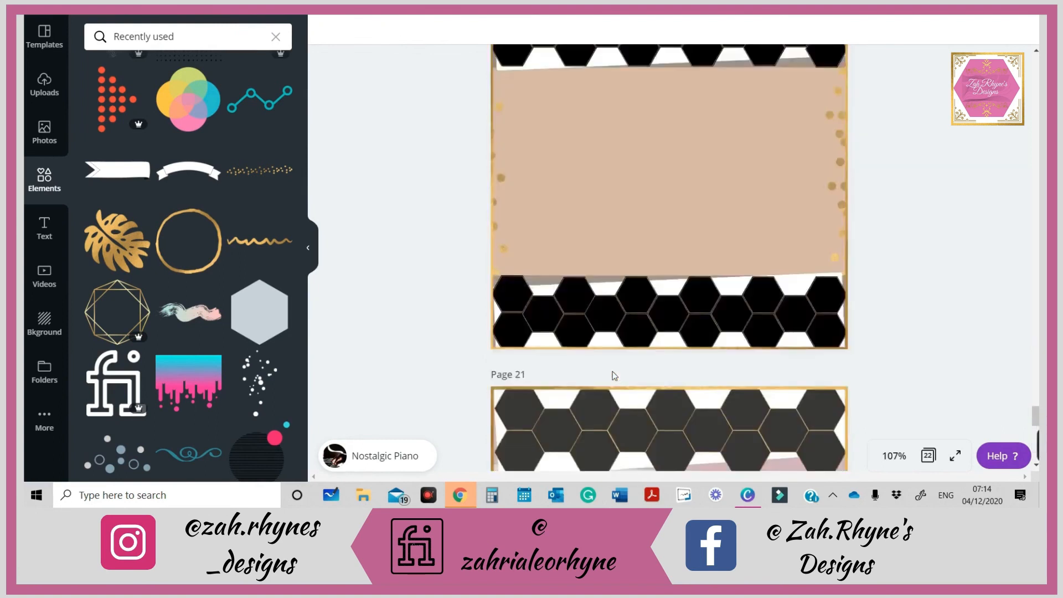
scroll(614, 376, "up", 10)
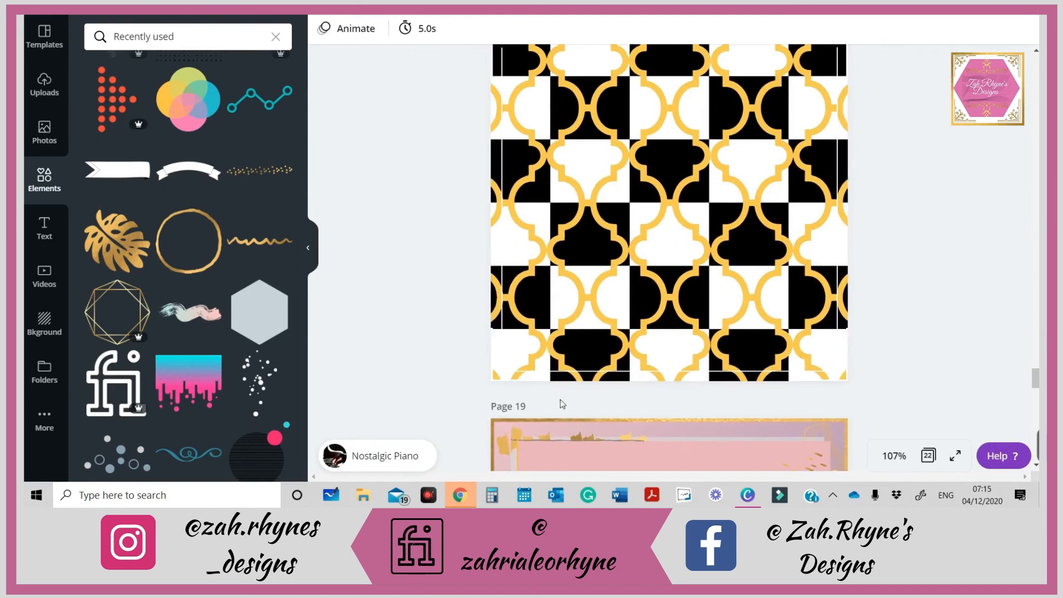
scroll(561, 386, "up", 2)
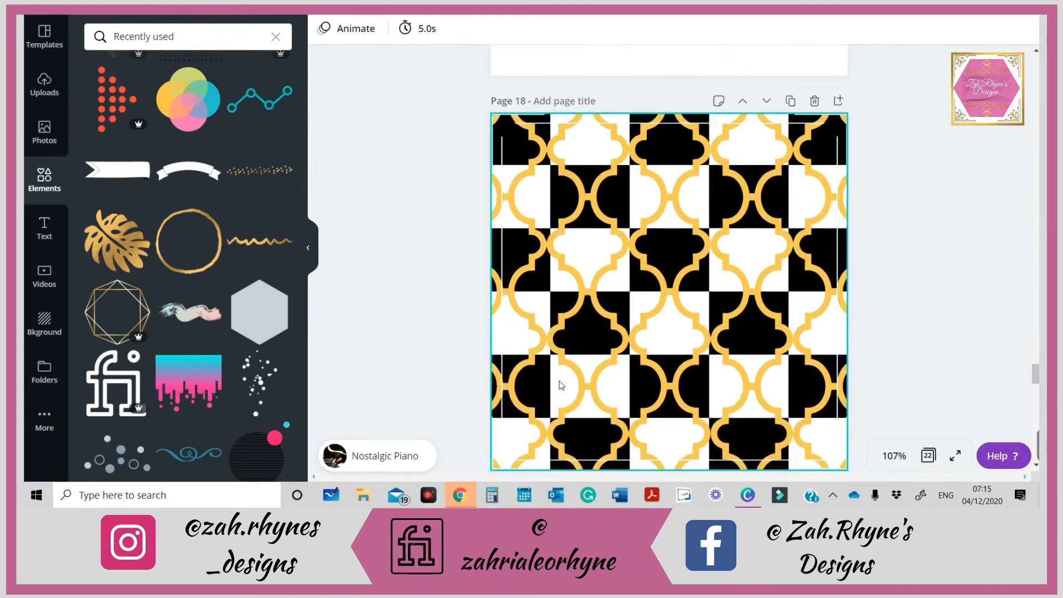
scroll(561, 385, "up", 1)
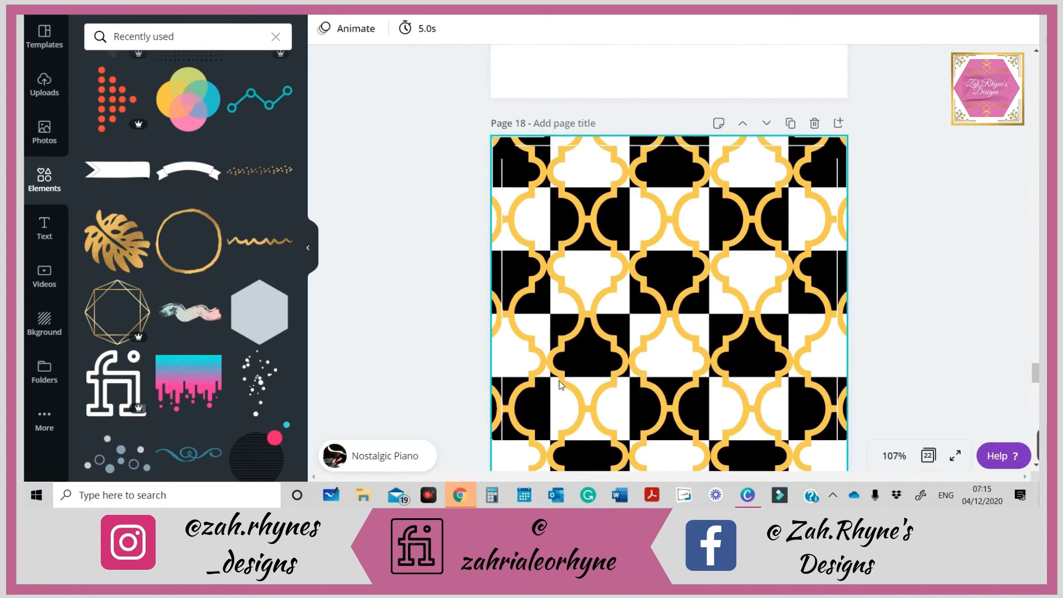
scroll(561, 385, "up", 1)
scroll(560, 382, "down", 4)
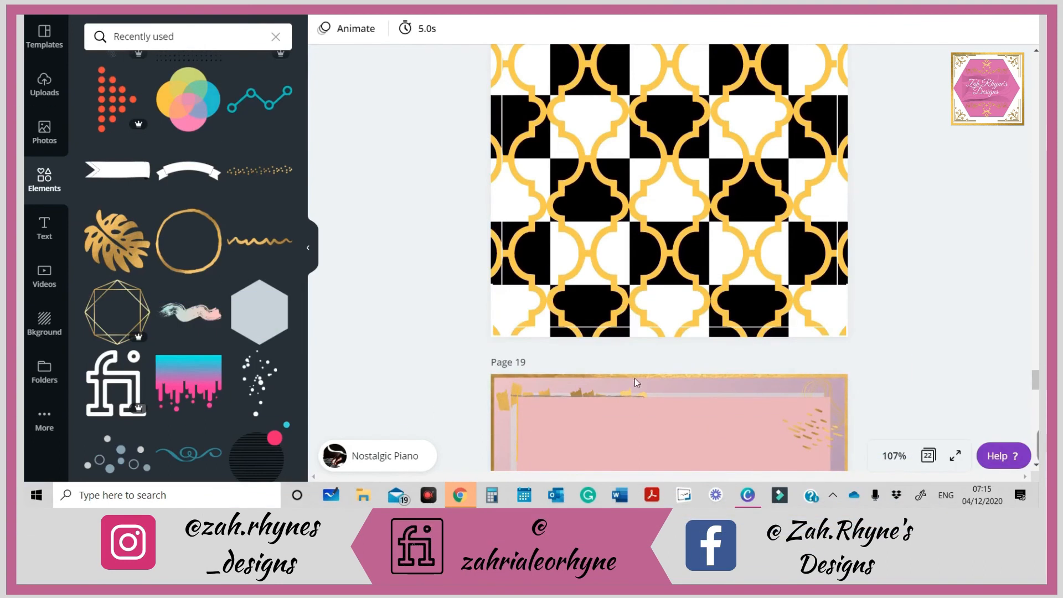
mouse_move(1037, 446)
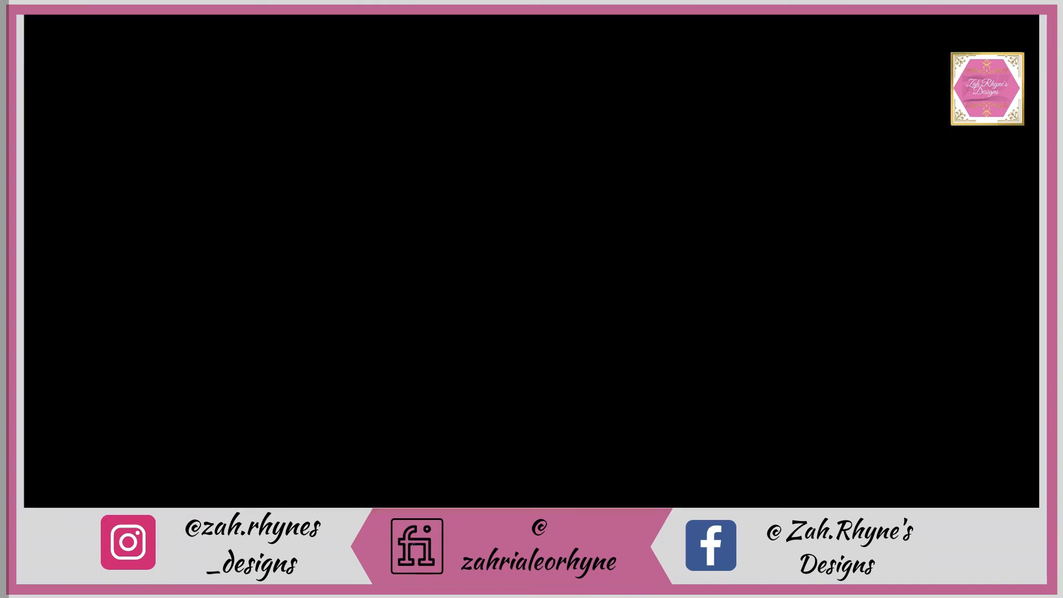